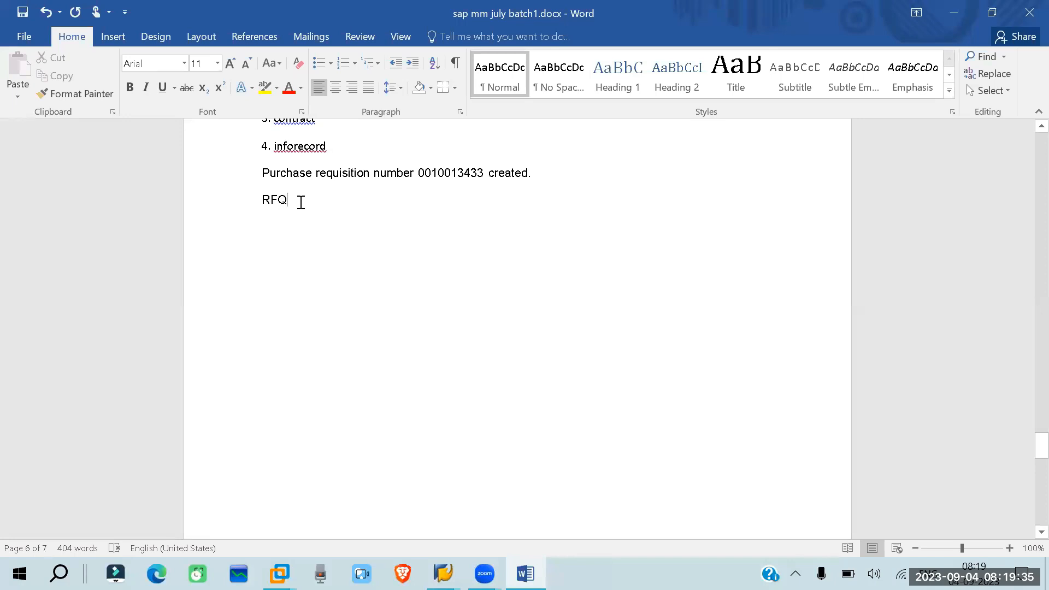
{"action": "left_click_drag", "start_coordinate": [299, 197], "coordinate": [250, 197]}
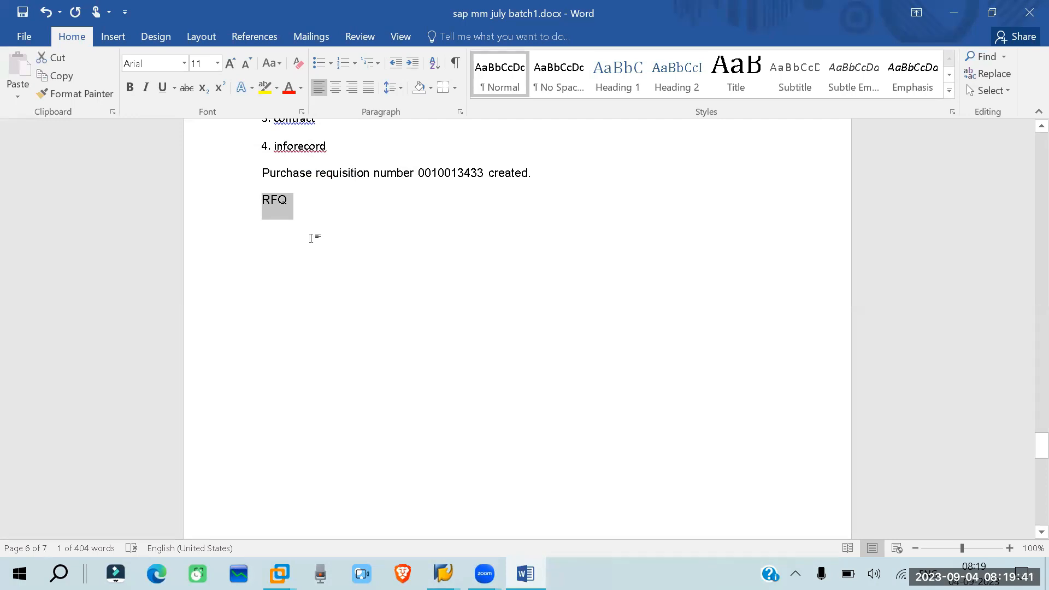
{"action": "left_click", "coordinate": [312, 224]}
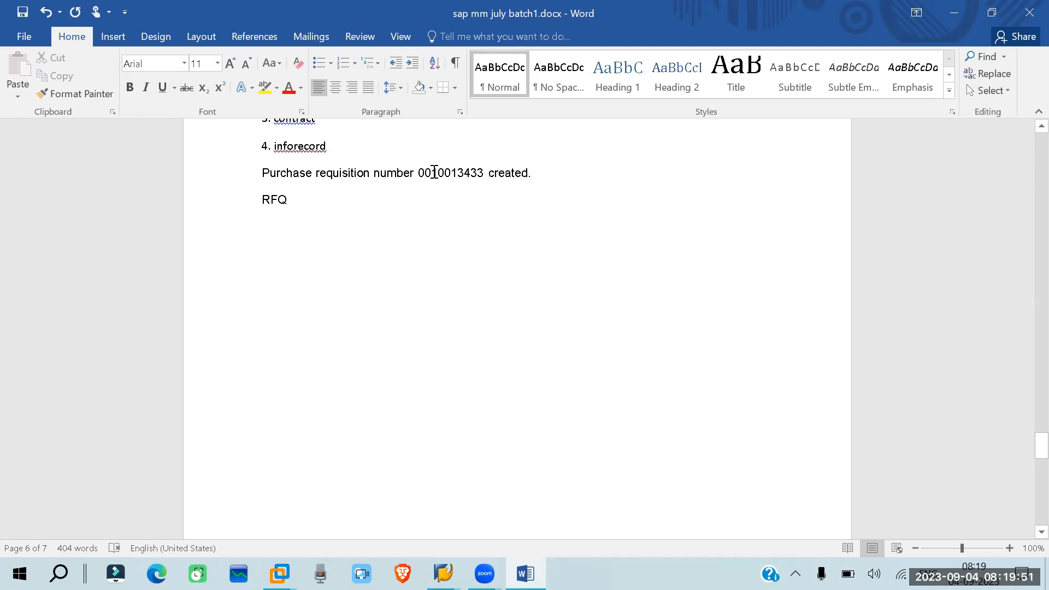
{"action": "left_click_drag", "start_coordinate": [431, 174], "coordinate": [478, 169]}
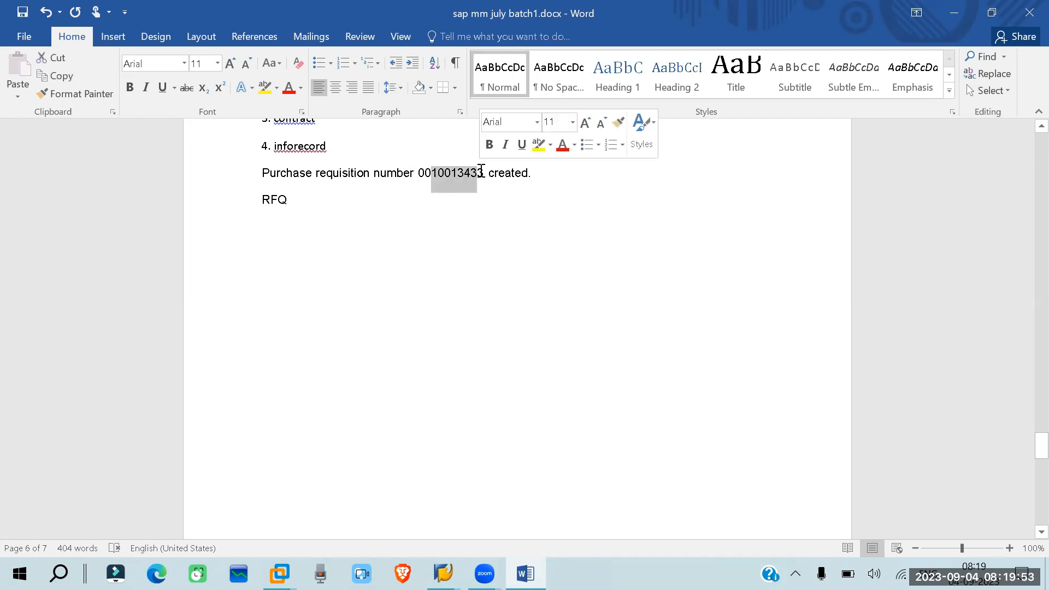
Add the line "Purchase order" below RFQ in the notes document.
{"action": "left_click", "coordinate": [470, 218]}
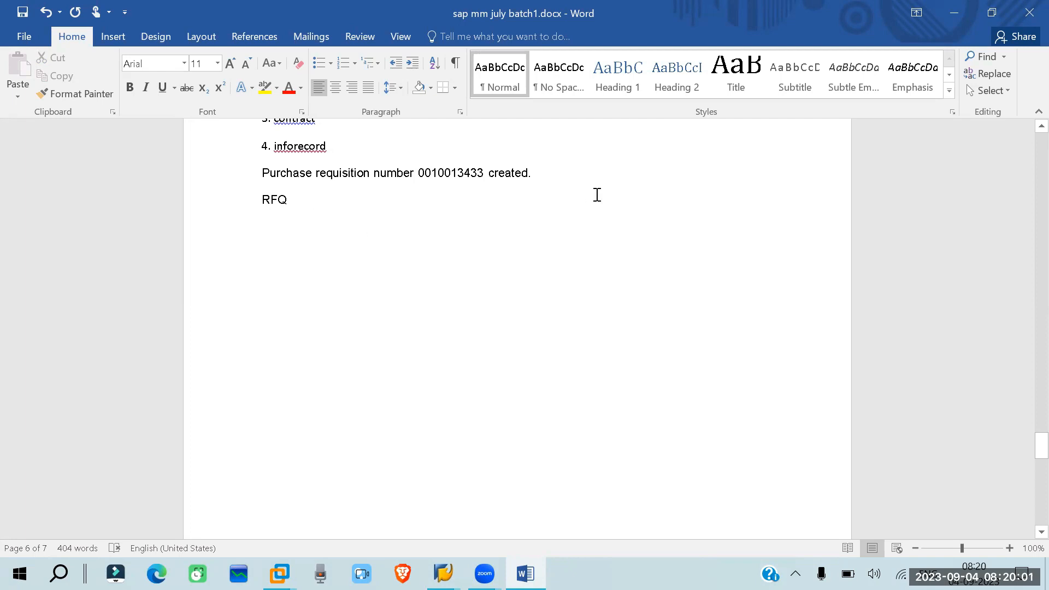
{"action": "type", "text": "pur"}
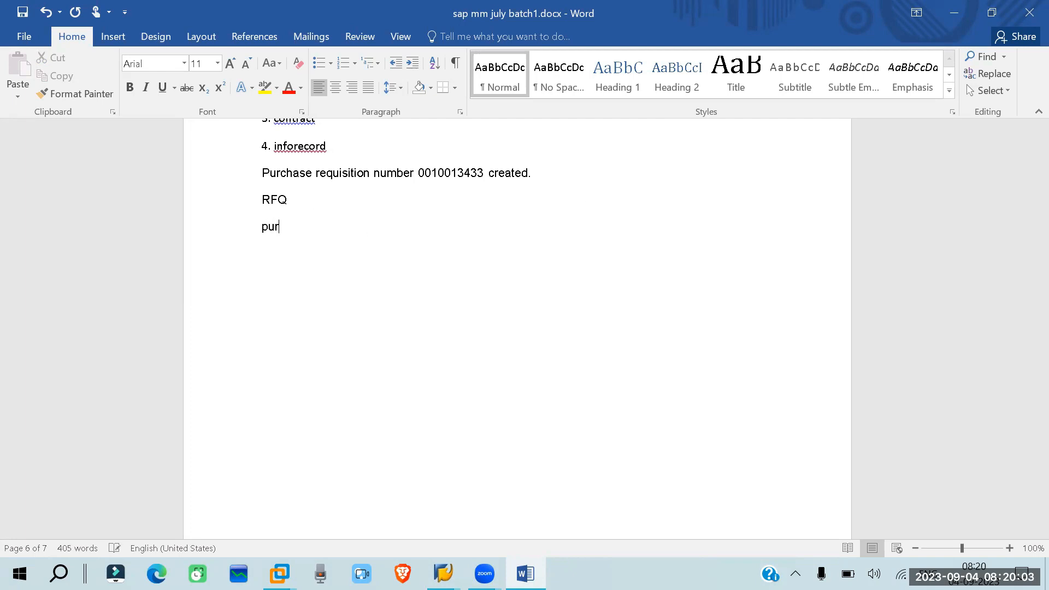
{"action": "type", "text": "chase order"}
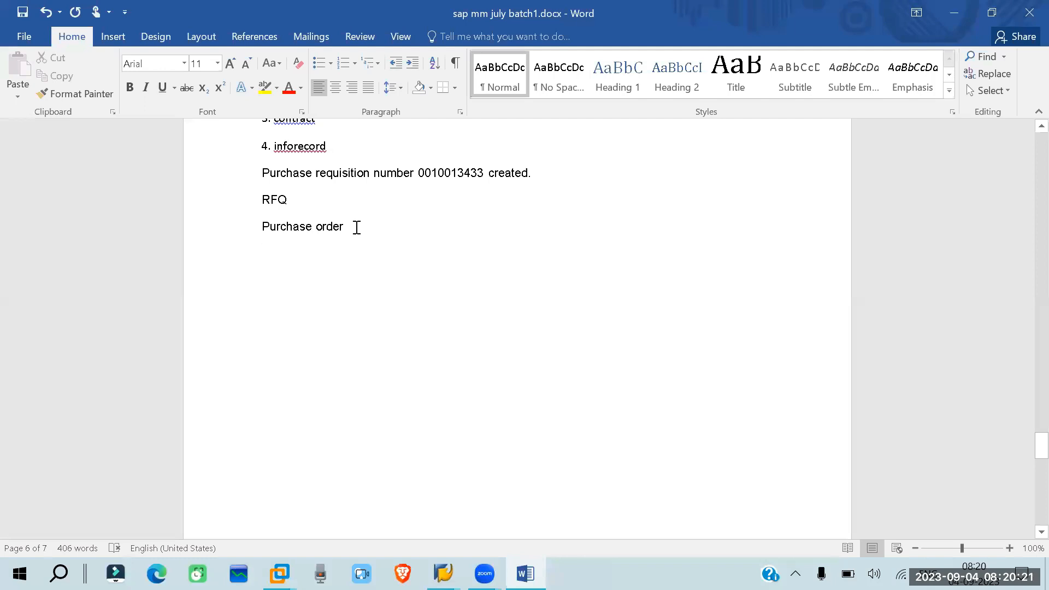
Switch to SAP Easy Access, open the SPRO implementation guide and expand Materials Management > Purchasing > Purchase Order.
{"action": "left_click", "coordinate": [443, 573]}
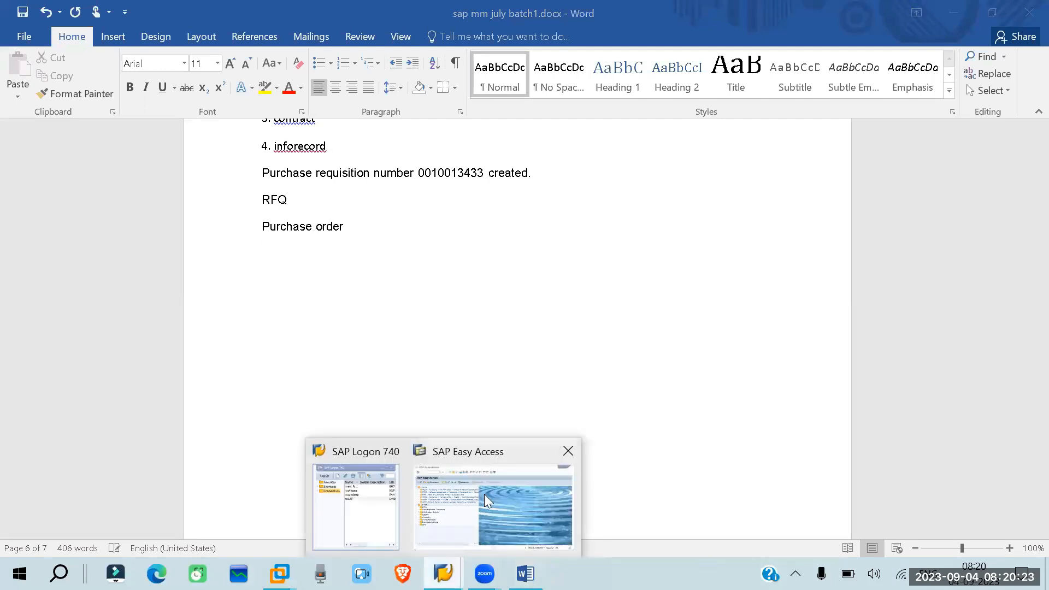
{"action": "left_click", "coordinate": [487, 500]}
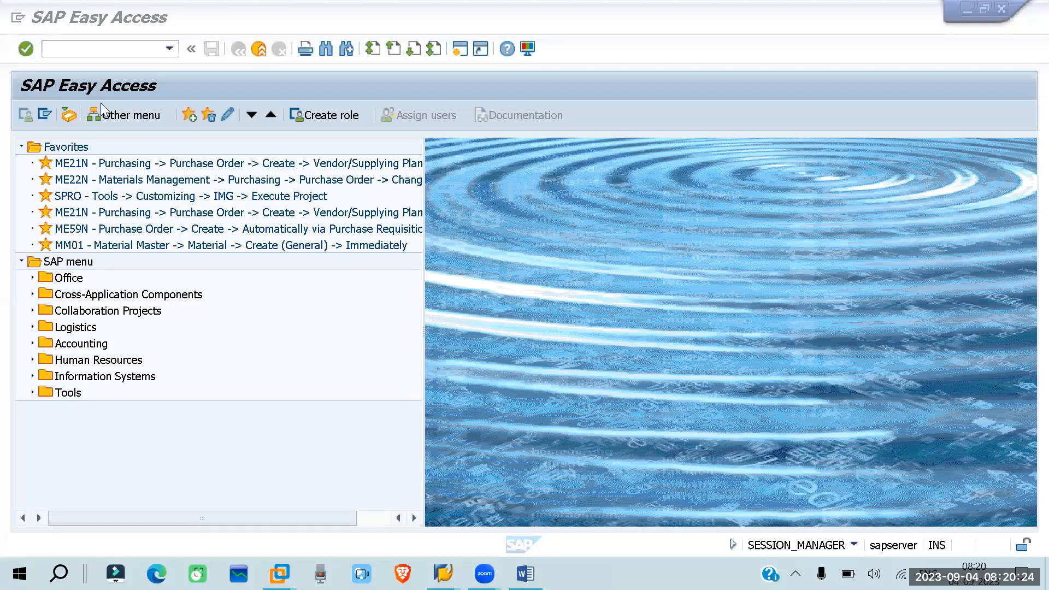
{"action": "double_click", "coordinate": [112, 197]}
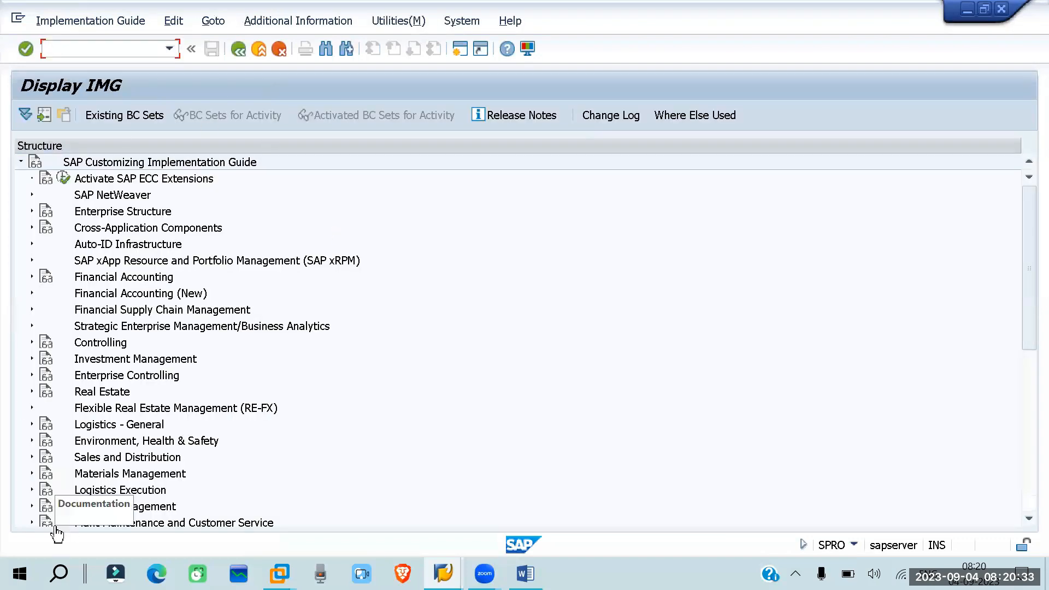
{"action": "left_click", "coordinate": [32, 474]}
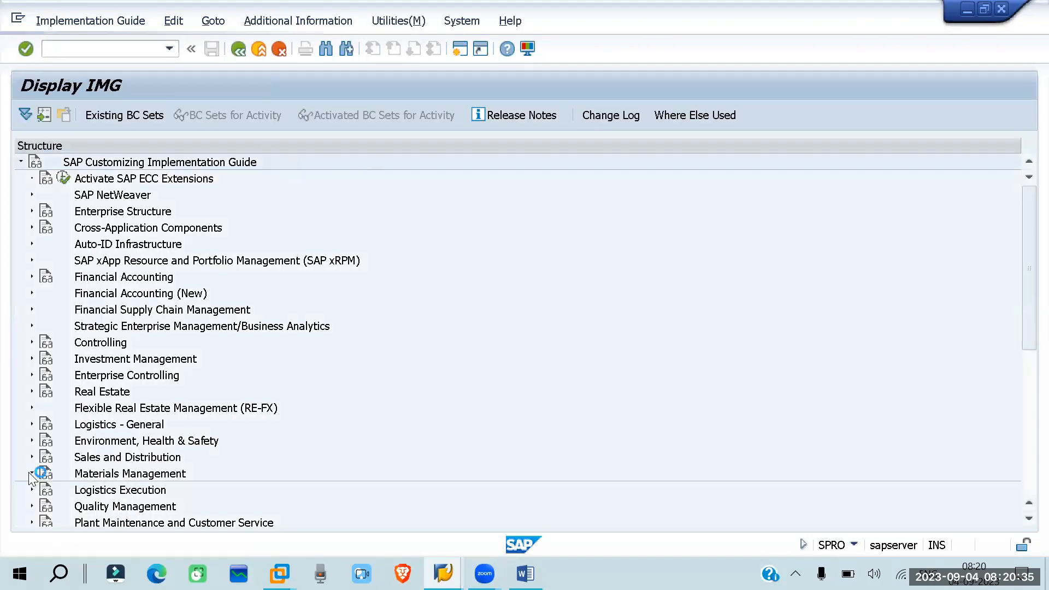
{"action": "left_click", "coordinate": [43, 440]}
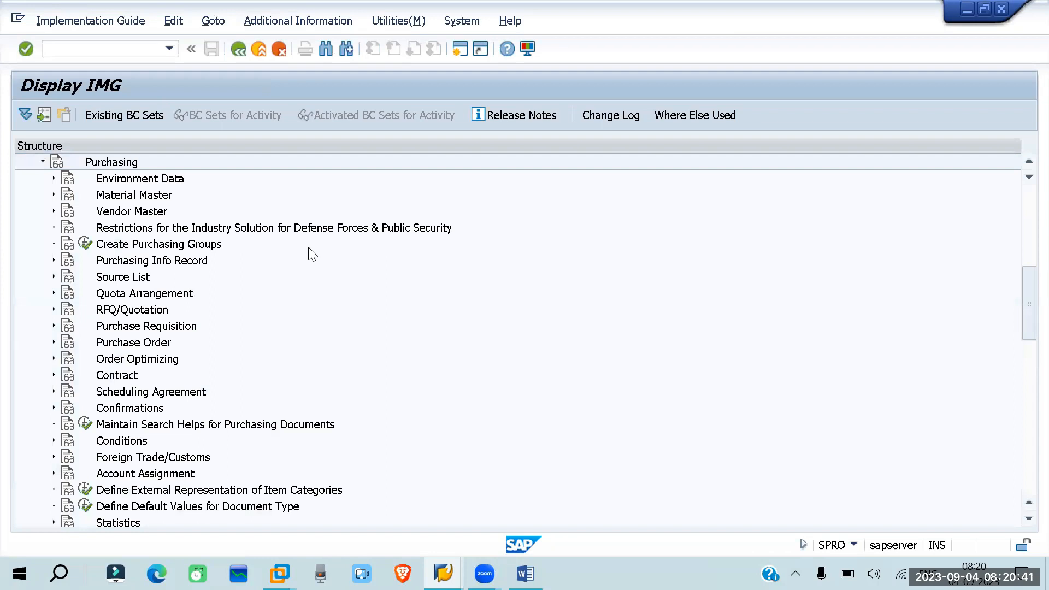
{"action": "left_click", "coordinate": [134, 341]}
{"action": "left_click", "coordinate": [53, 342]}
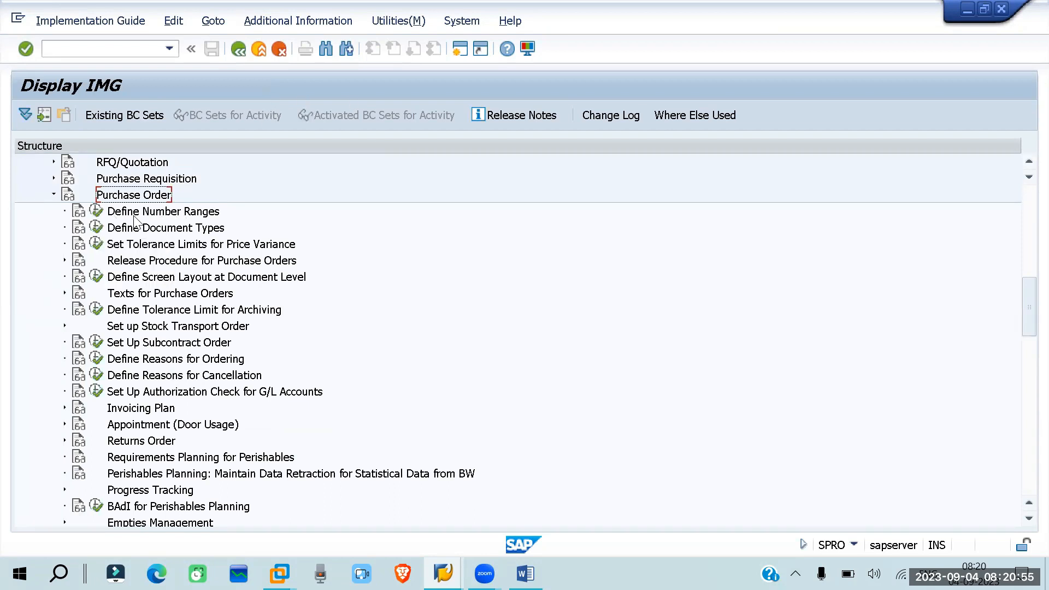
Examine the purchasing document number range intervals under Define Number Ranges and return to the implementation guide.
{"action": "left_click", "coordinate": [102, 205]}
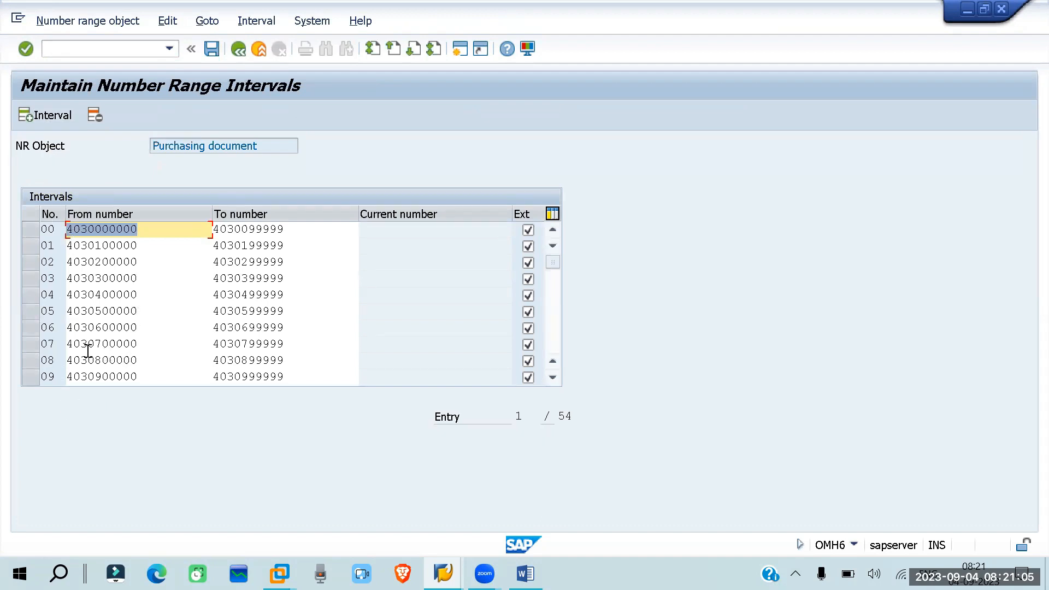
{"action": "key", "text": "F3"}
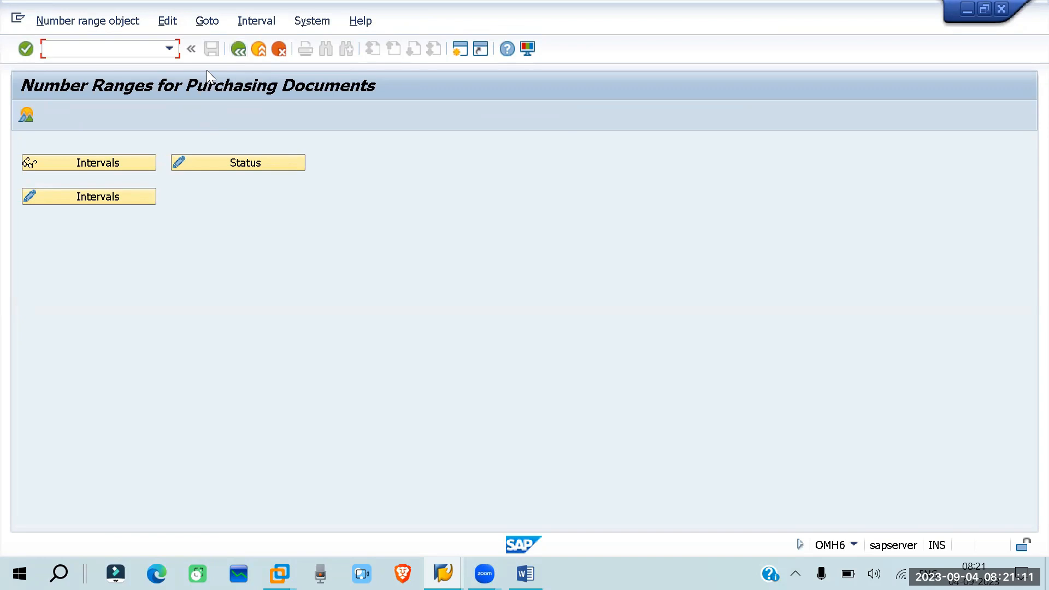
{"action": "key", "text": "F3"}
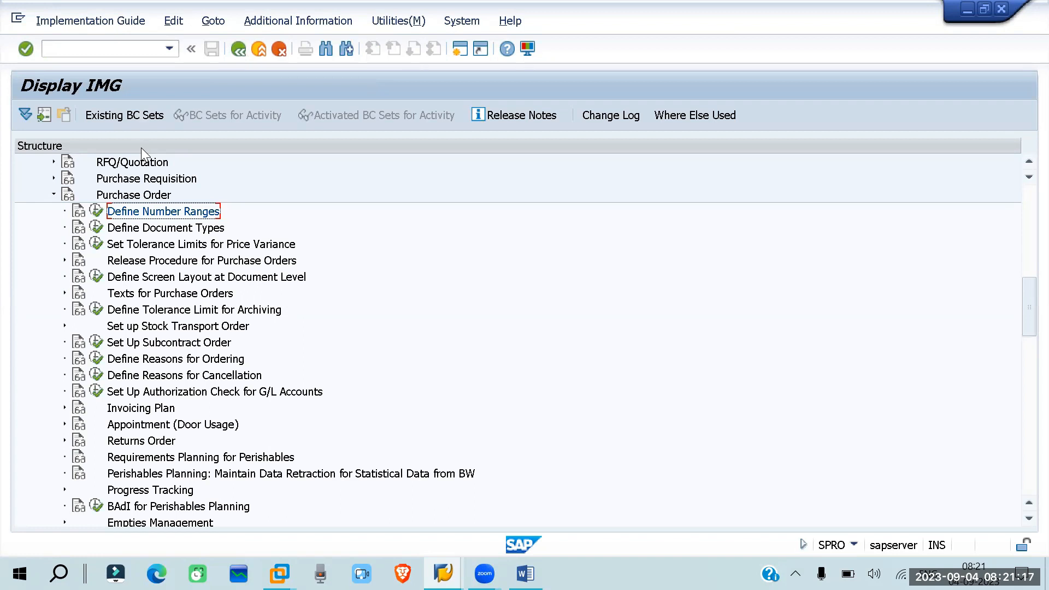
Open Define Screen Layout at Document Level for purchase orders and select the NBF Purchase Order key.
{"action": "left_click", "coordinate": [96, 276]}
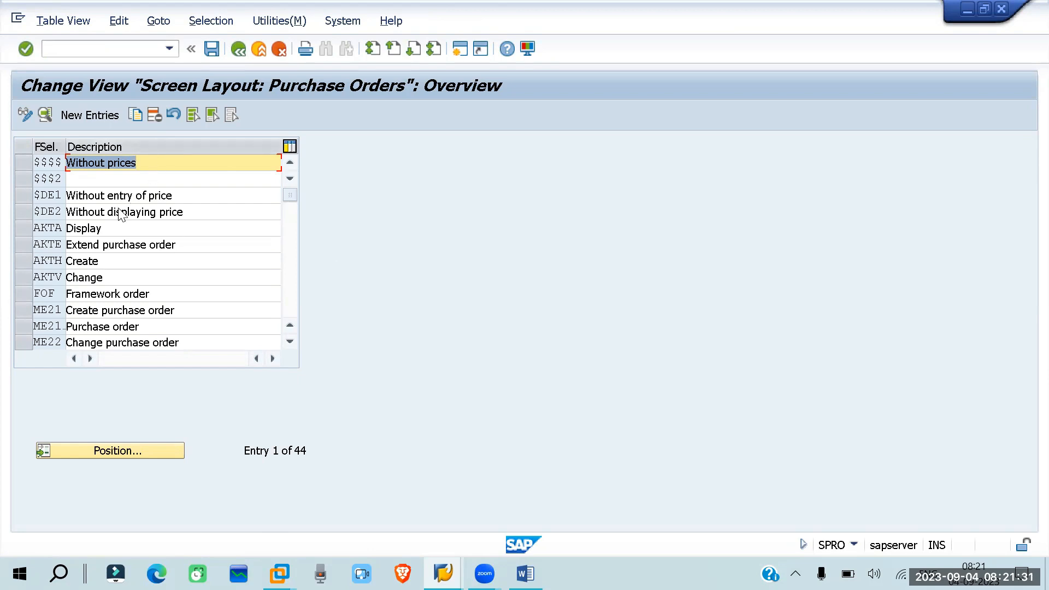
{"action": "scroll", "coordinate": [118, 206], "scroll_direction": "down", "scroll_amount": 1}
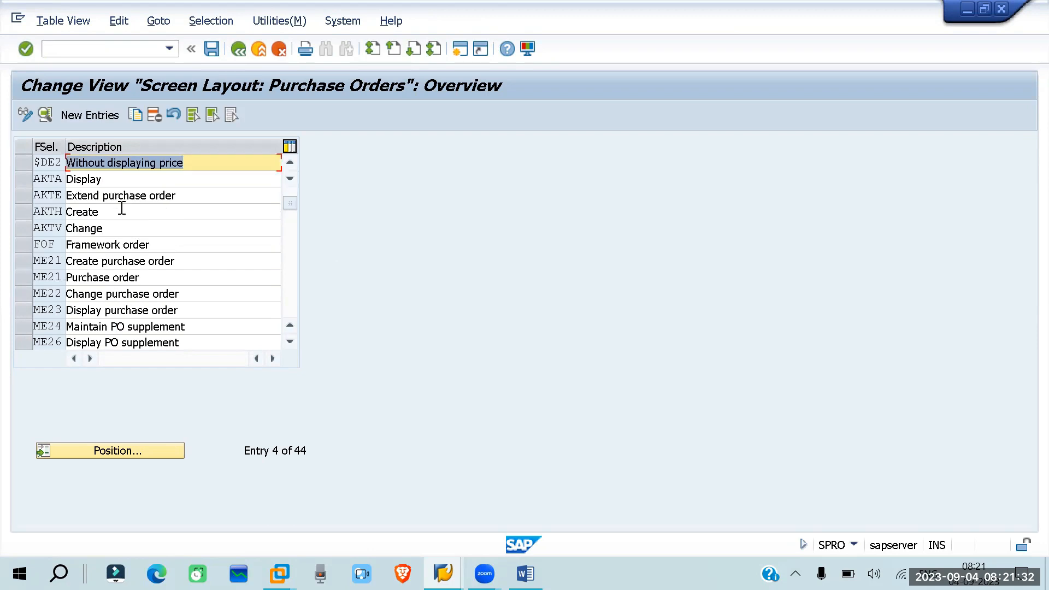
{"action": "left_click", "coordinate": [18, 277]}
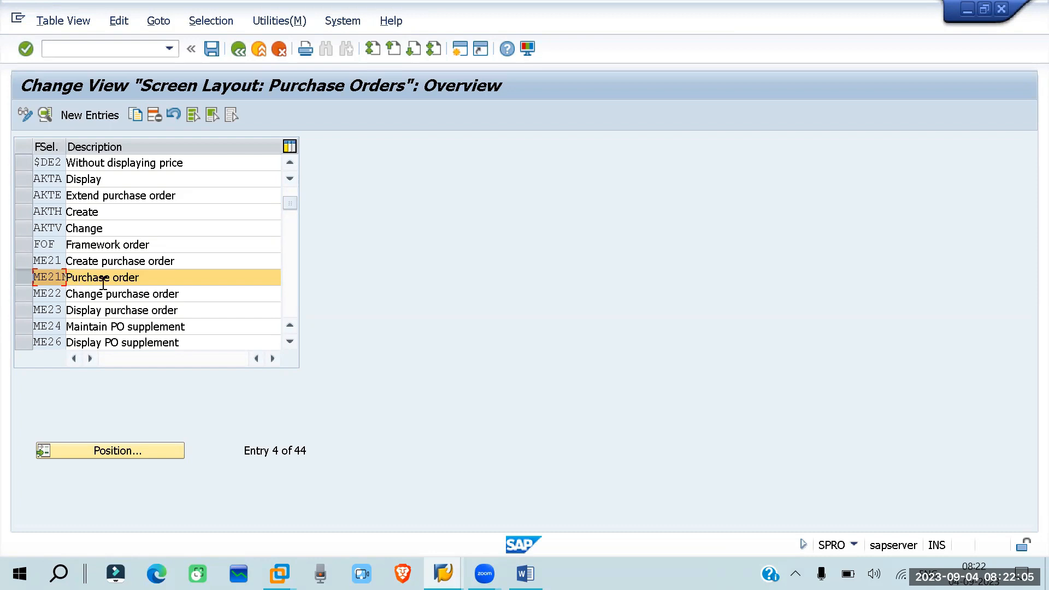
{"action": "left_click", "coordinate": [24, 278]}
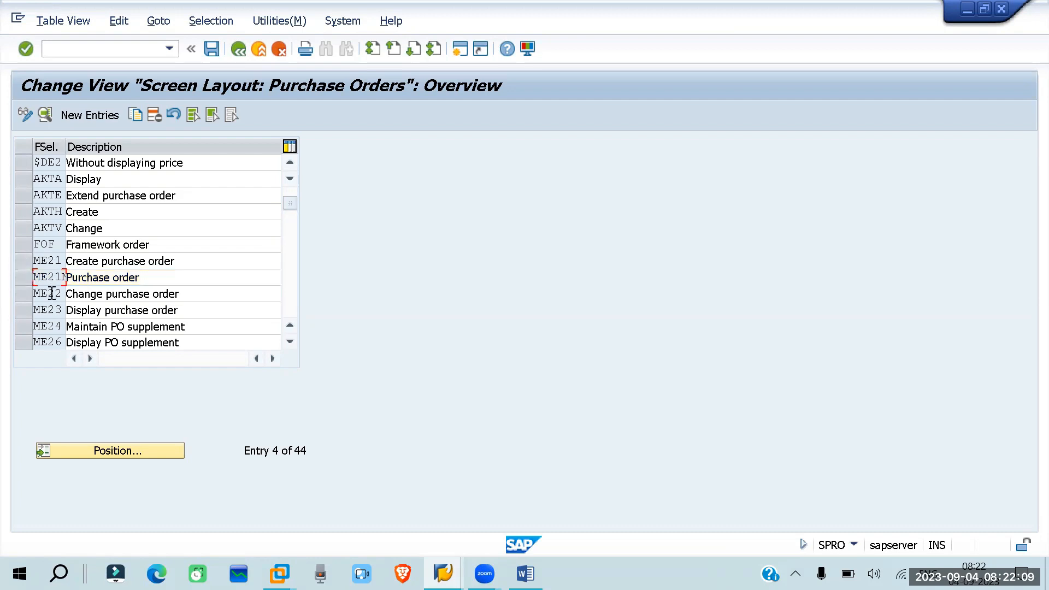
{"action": "scroll", "coordinate": [52, 281], "scroll_direction": "down", "scroll_amount": 3}
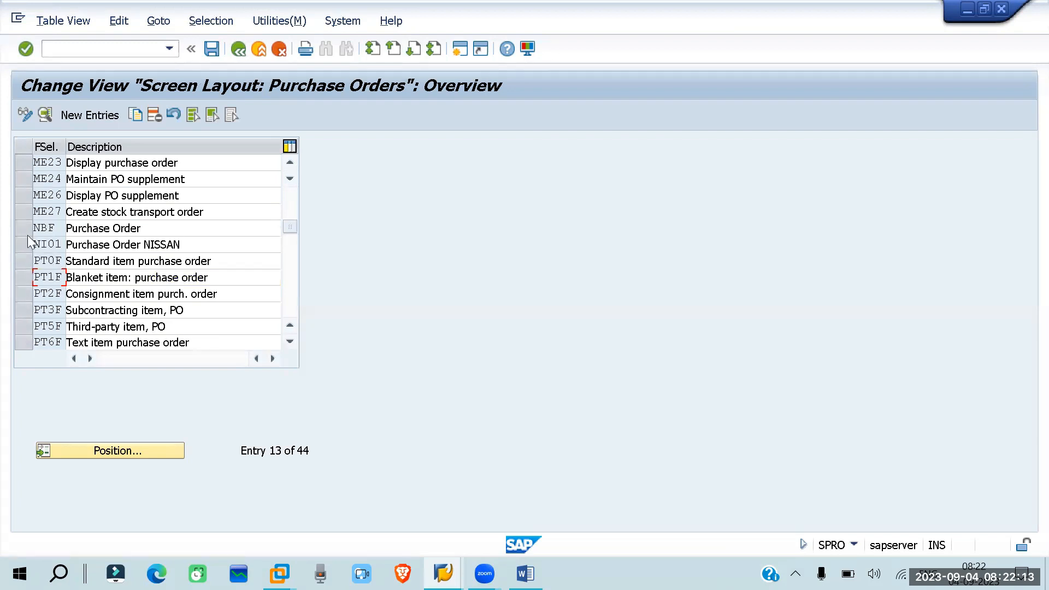
{"action": "left_click", "coordinate": [21, 226]}
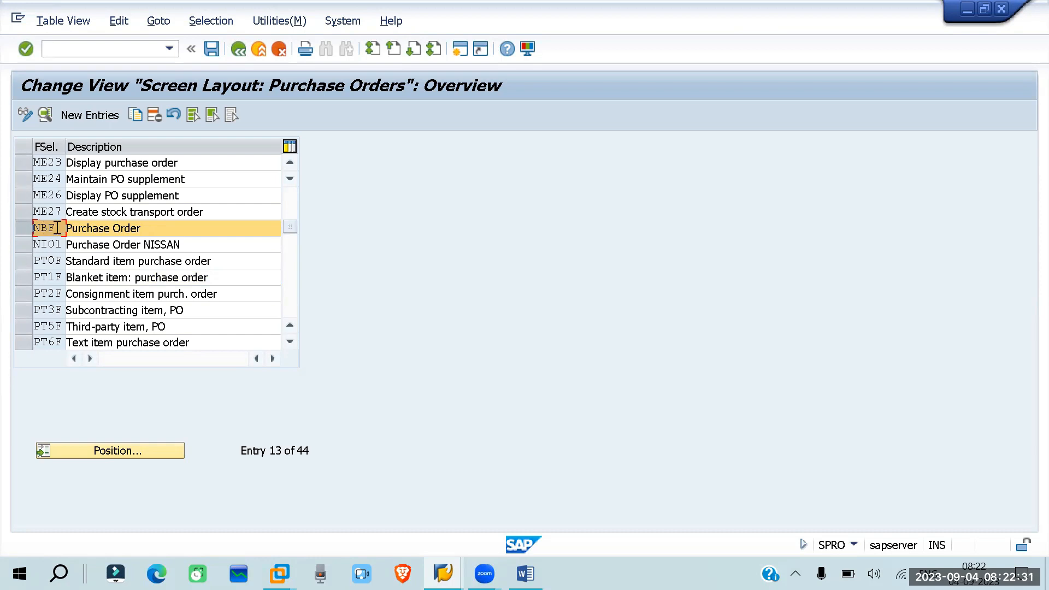
Examine the Basic Data, Item field settings of the NBF key and return to the screen layout overview.
{"action": "left_click", "coordinate": [46, 113]}
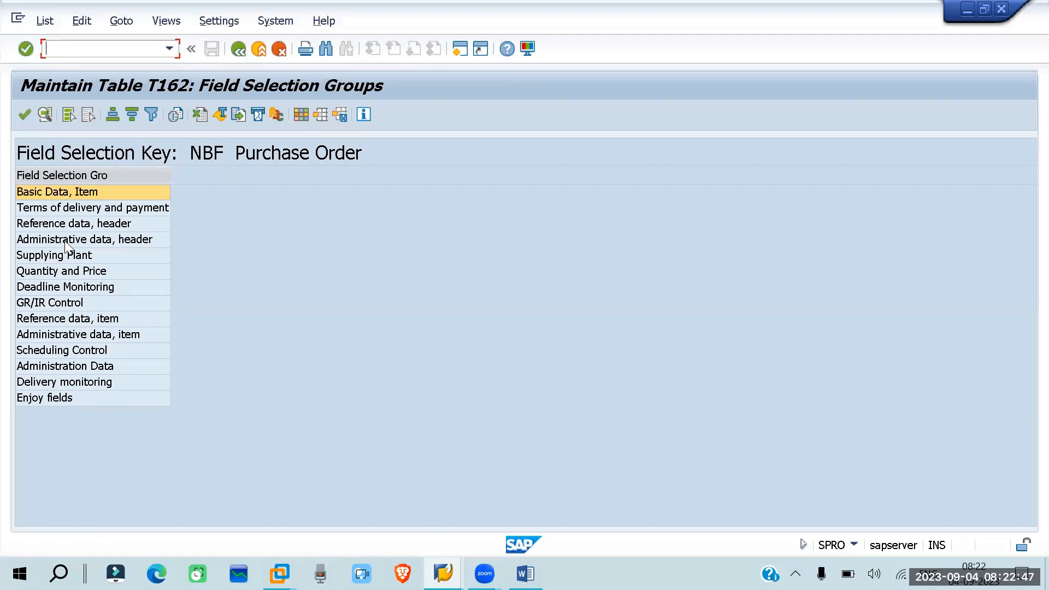
{"action": "double_click", "coordinate": [42, 191]}
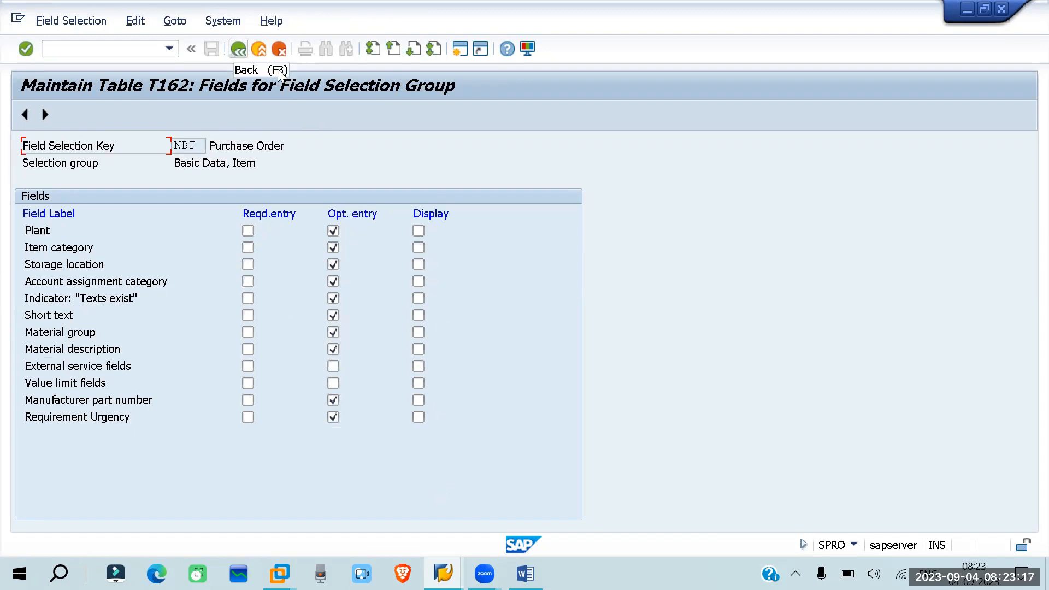
{"action": "left_click", "coordinate": [237, 49]}
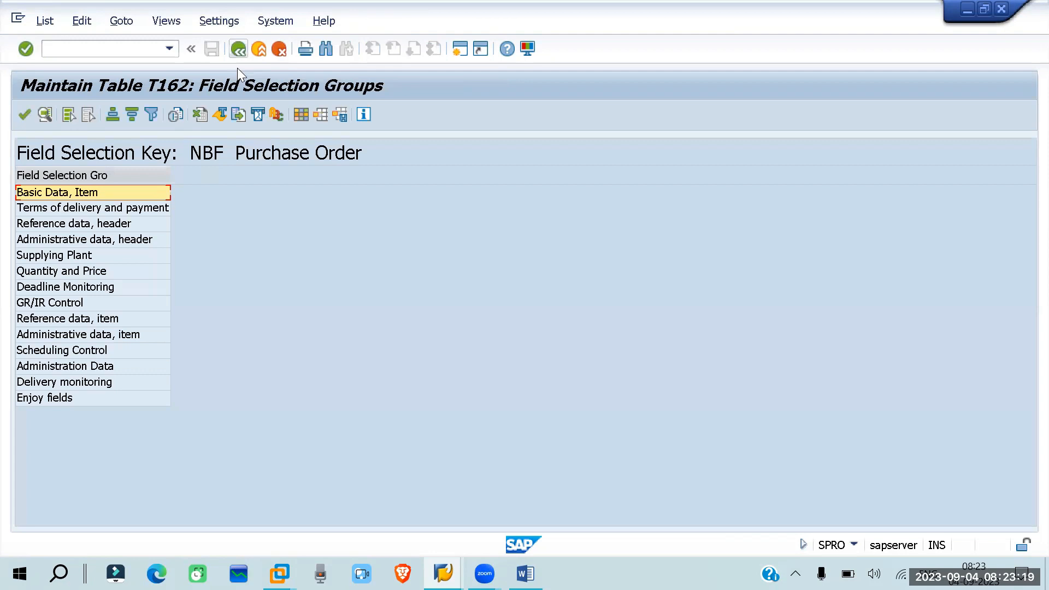
{"action": "key", "text": "F3"}
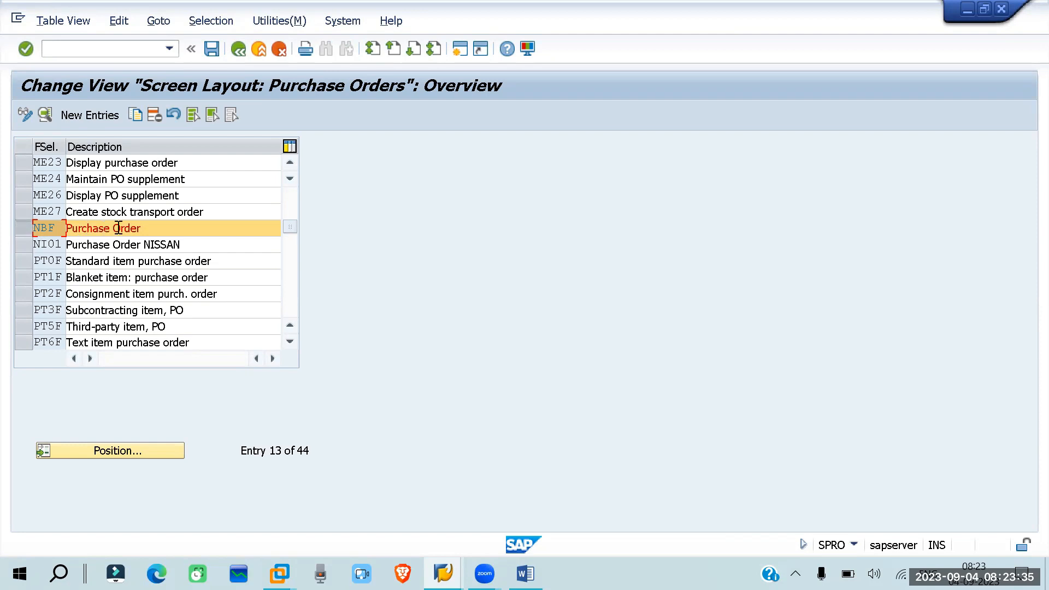
Copy the NBF screen layout entry to a new key RNBF with the description "Purchase Order reliance".
{"action": "double_click", "coordinate": [22, 227]}
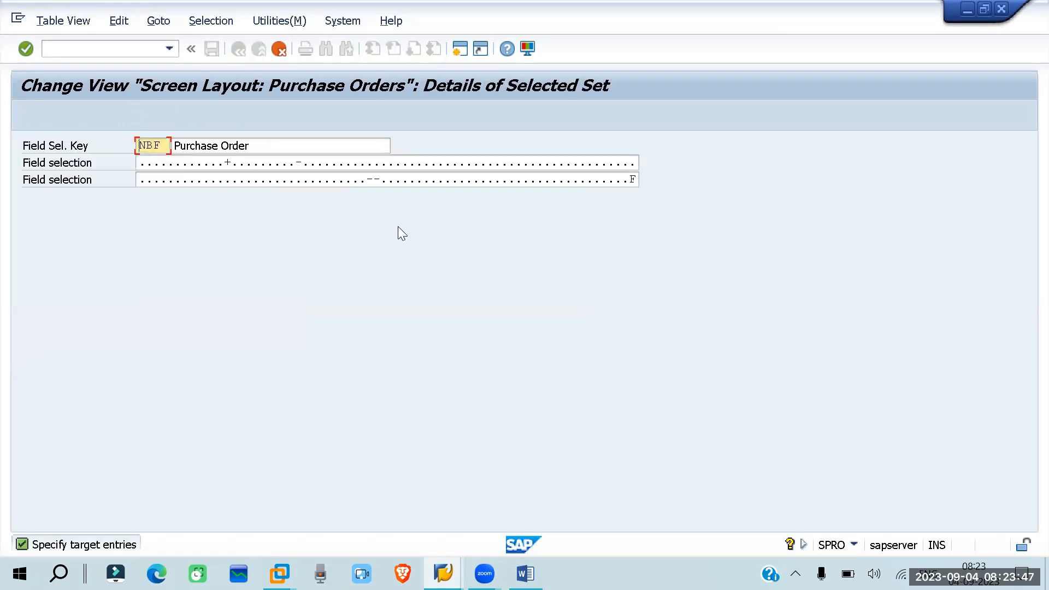
{"action": "type", "text": "r"}
{"action": "left_click", "coordinate": [297, 146]}
{"action": "type", "text": "relianac"}
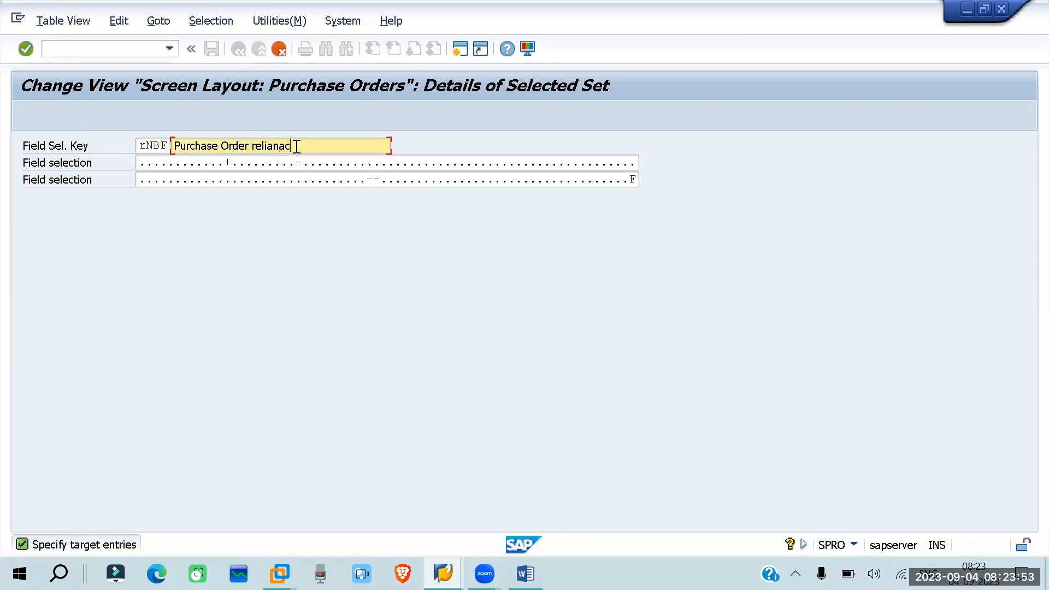
{"action": "key", "text": "BackSpace"}
{"action": "key", "text": "BackSpace"}
{"action": "type", "text": "ce"}
{"action": "key", "text": "Return"}
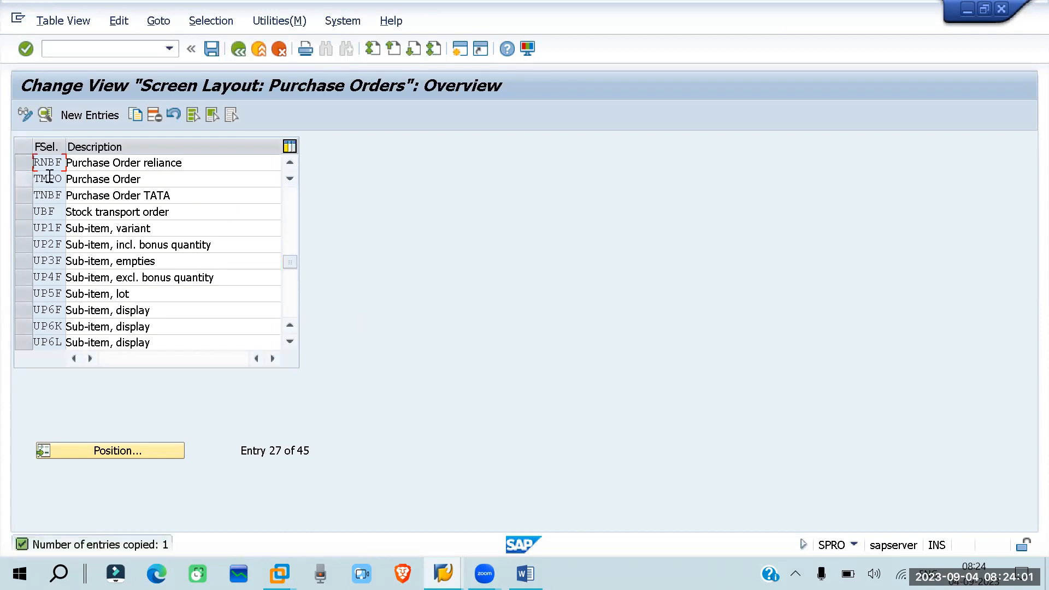
Toggle the optional entry setting of the Plant field in the RNBF key's Basic Data, Item group.
{"action": "left_click", "coordinate": [27, 160]}
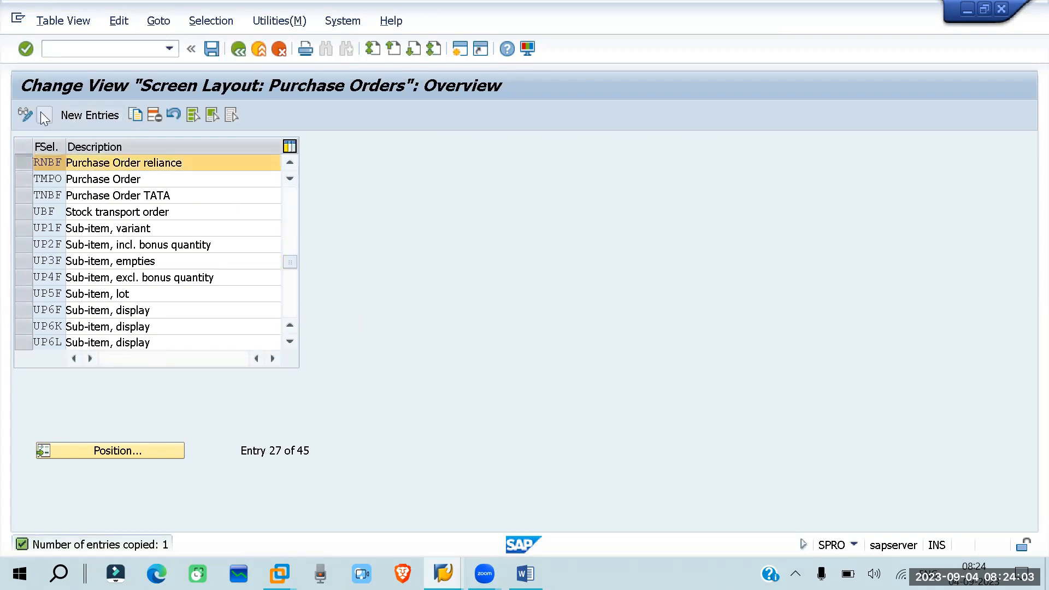
{"action": "left_click", "coordinate": [44, 115]}
{"action": "left_click", "coordinate": [71, 195]}
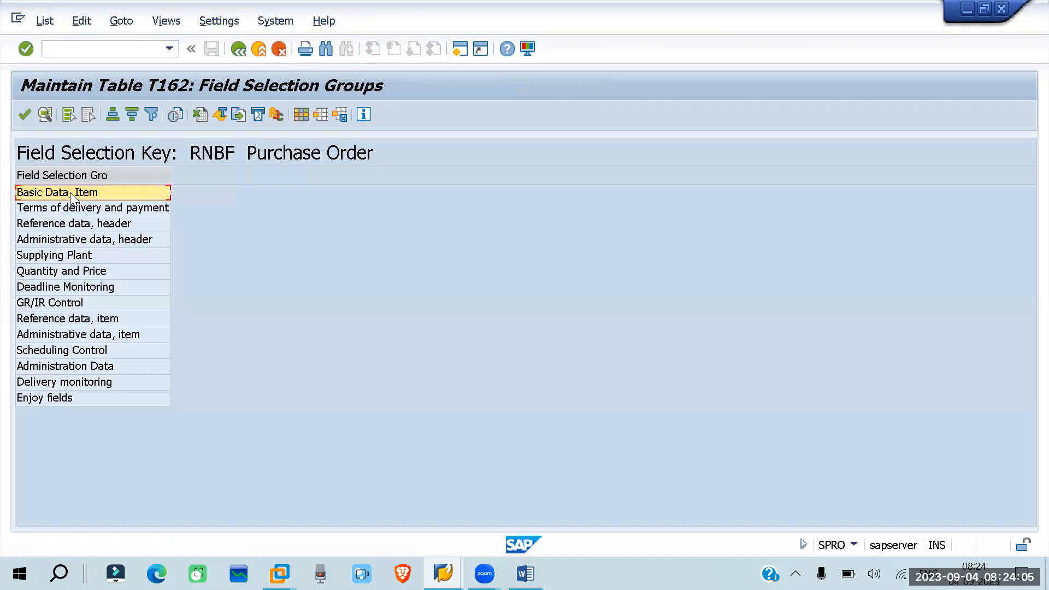
{"action": "double_click", "coordinate": [71, 194]}
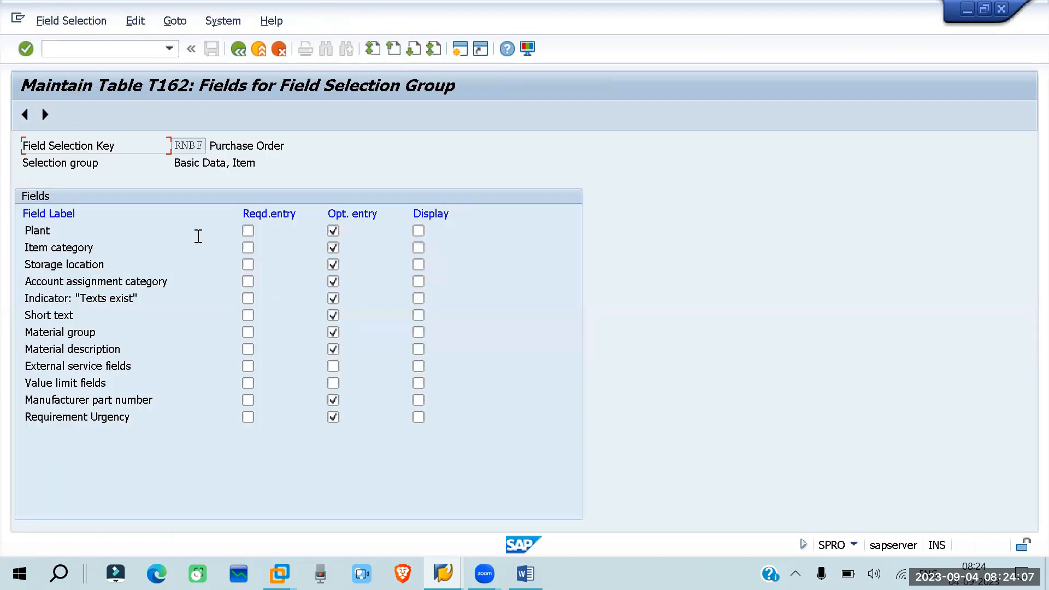
{"action": "left_click", "coordinate": [338, 231]}
{"action": "key", "text": "F3"}
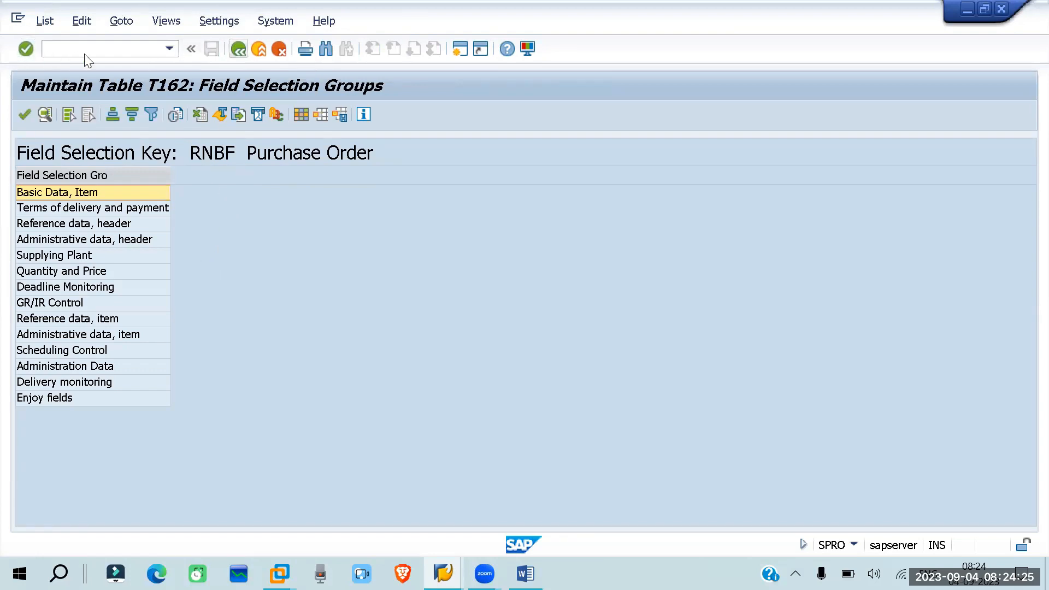
Leave the RNBF field selection and save the new screen layout under customizing request DM0K900034.
{"action": "key", "text": "F3"}
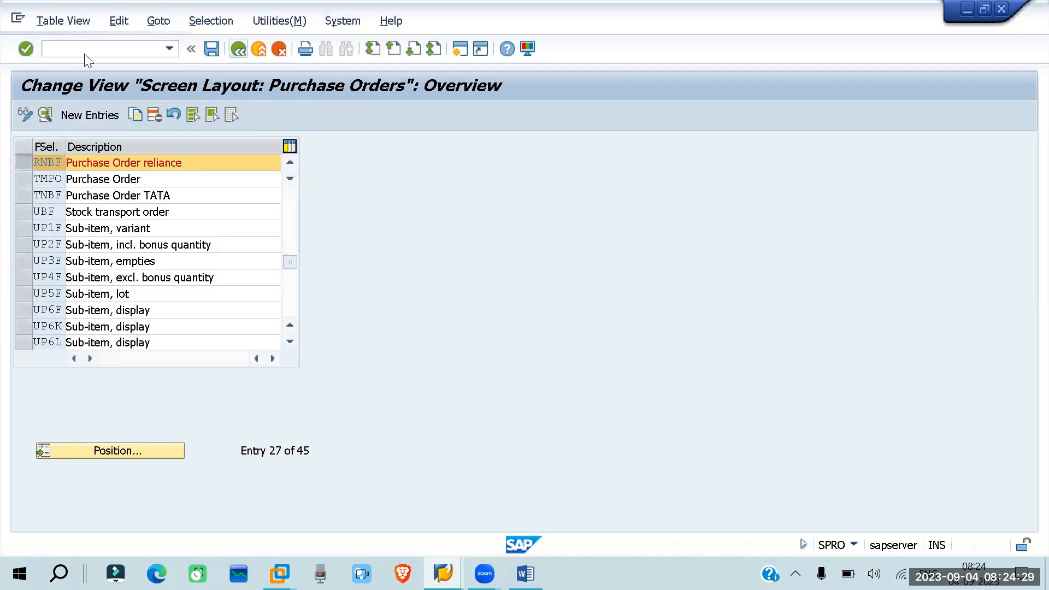
{"action": "key", "text": "F3"}
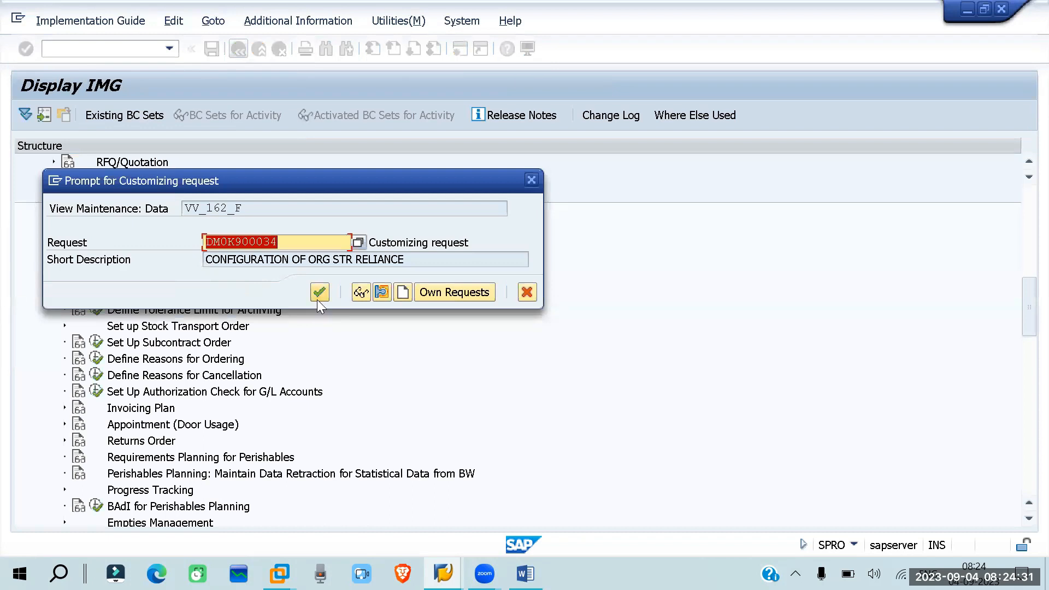
{"action": "left_click", "coordinate": [319, 298]}
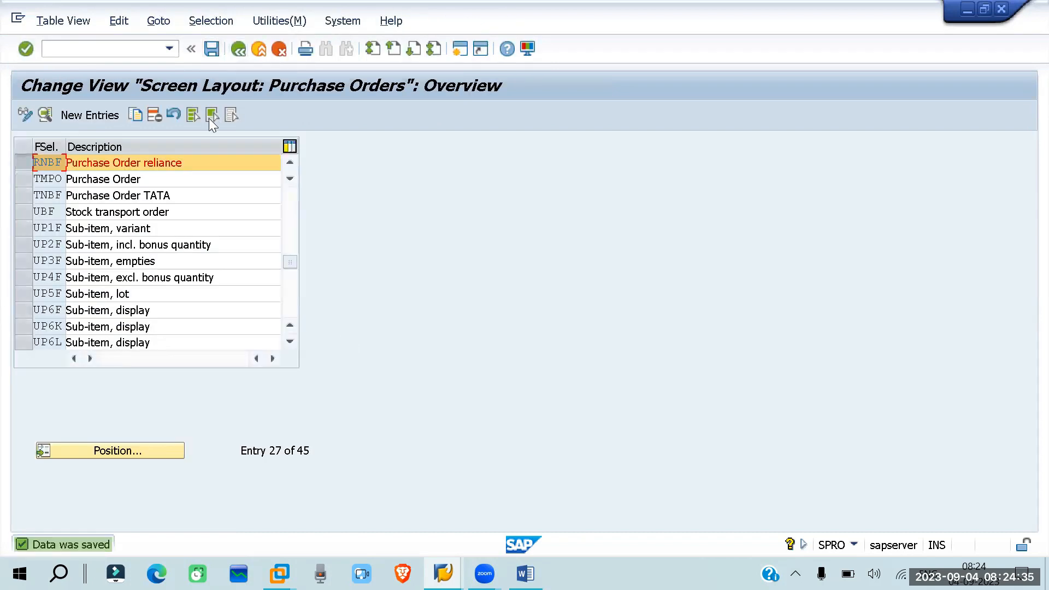
Leave the screen layout overview and open Define Document Types for purchase orders, locating the NB Standard PO entry.
{"action": "key", "text": "F3"}
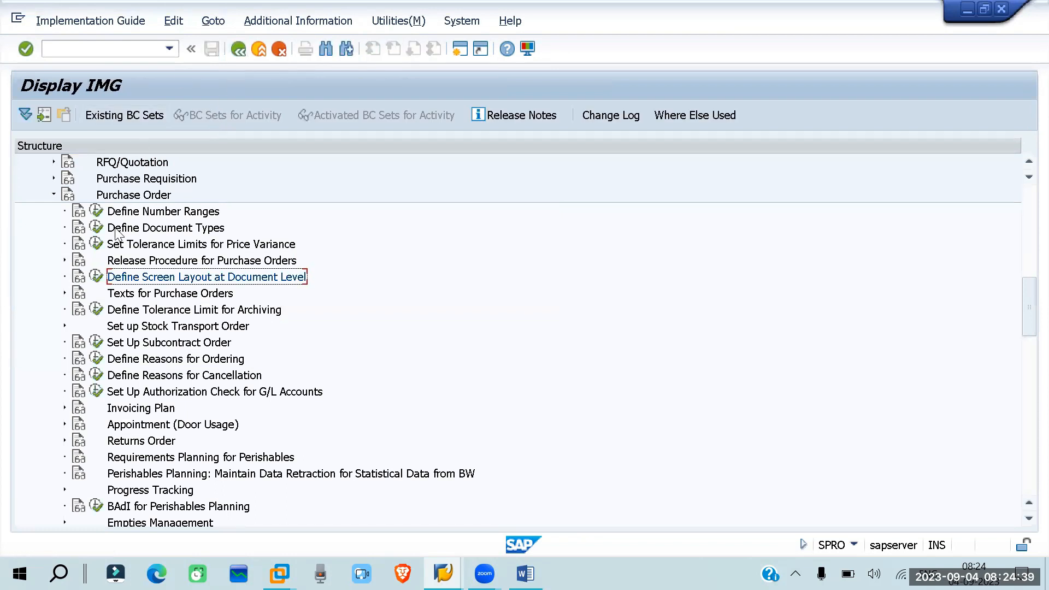
{"action": "left_click", "coordinate": [96, 227]}
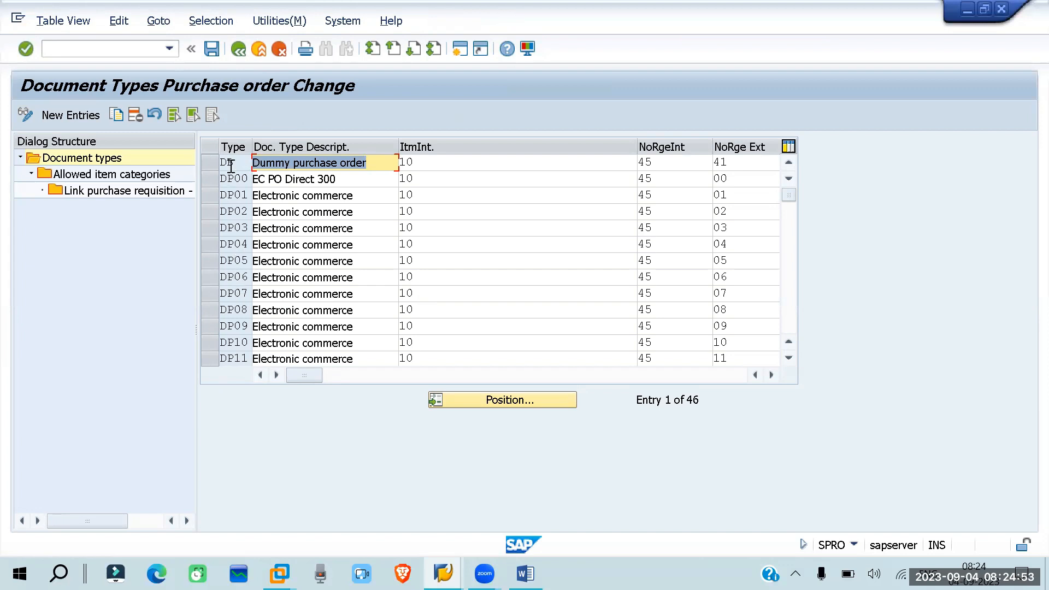
{"action": "scroll", "coordinate": [228, 213], "scroll_direction": "down", "scroll_amount": 1}
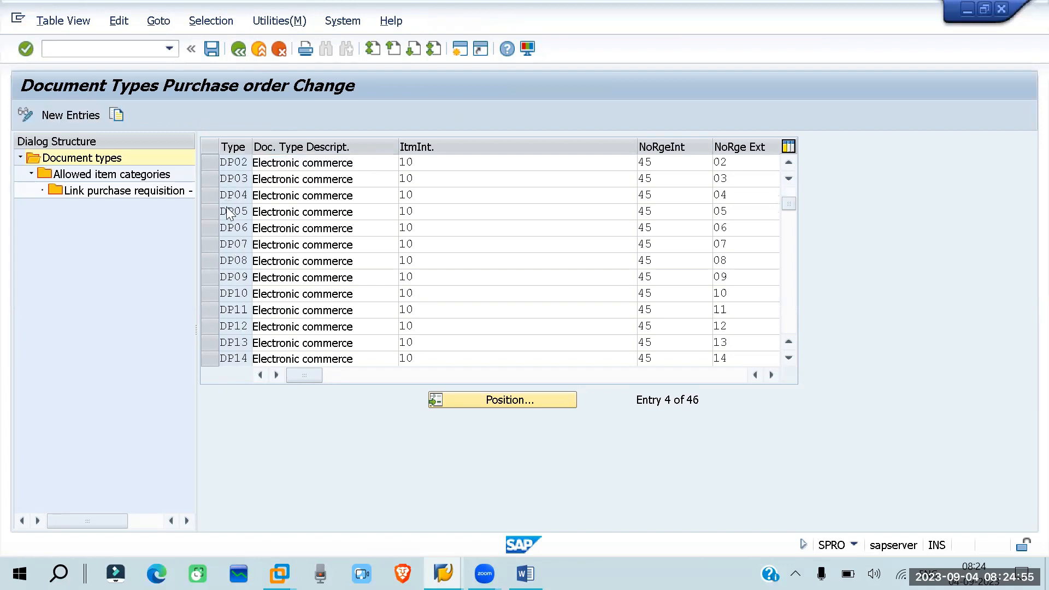
{"action": "scroll", "coordinate": [228, 213], "scroll_direction": "down", "scroll_amount": 7}
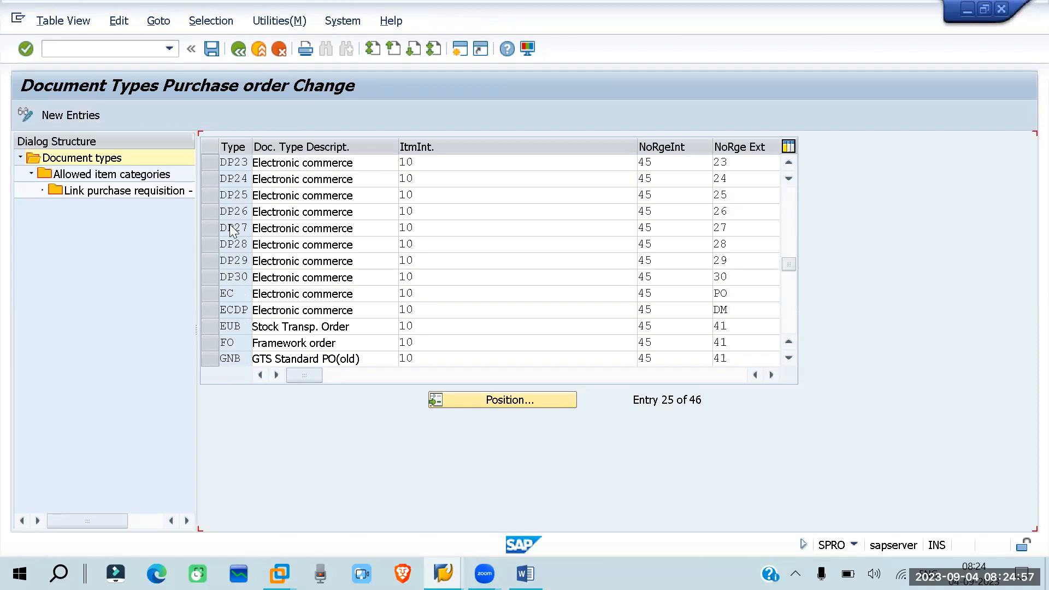
{"action": "scroll", "coordinate": [230, 230], "scroll_direction": "down", "scroll_amount": 6}
{"action": "scroll", "coordinate": [234, 249], "scroll_direction": "up", "scroll_amount": 1}
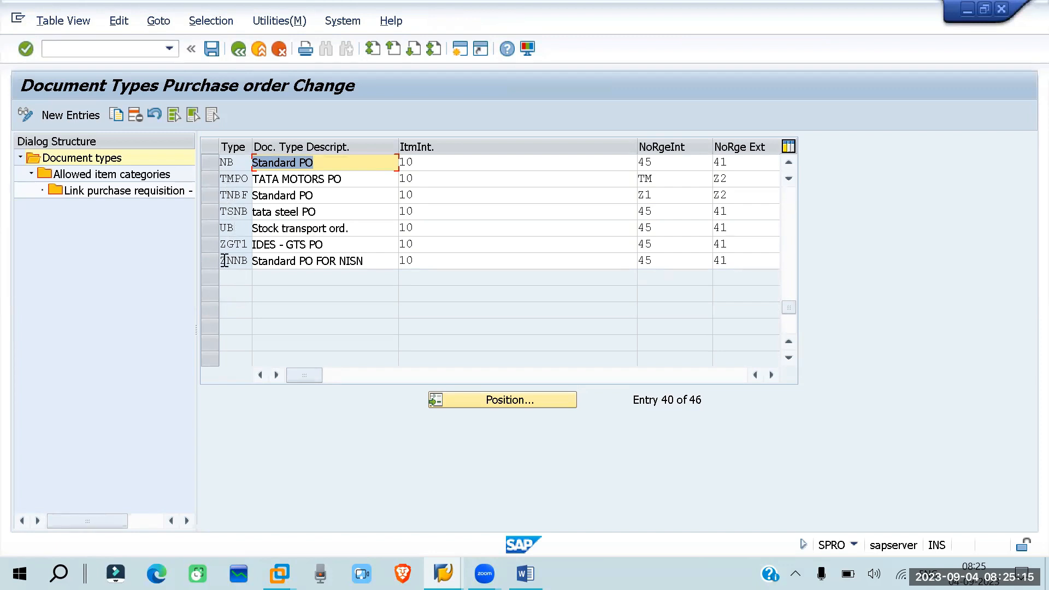
Copy the NB Standard PO document type to a new type ZRNB together with all its dependent entries.
{"action": "left_click", "coordinate": [207, 160]}
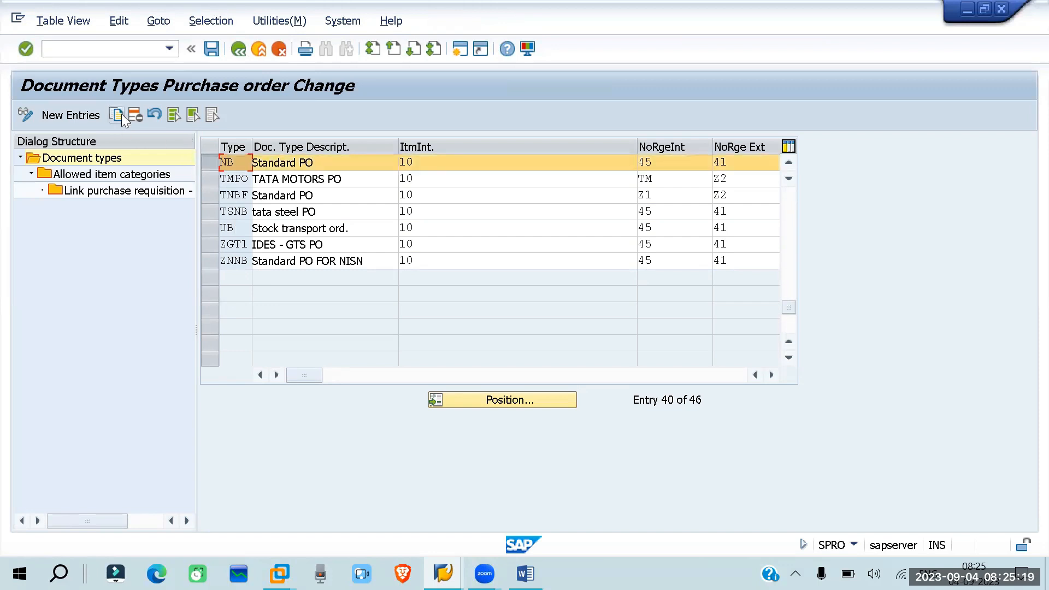
{"action": "left_click", "coordinate": [121, 114]}
{"action": "left_click", "coordinate": [228, 164]}
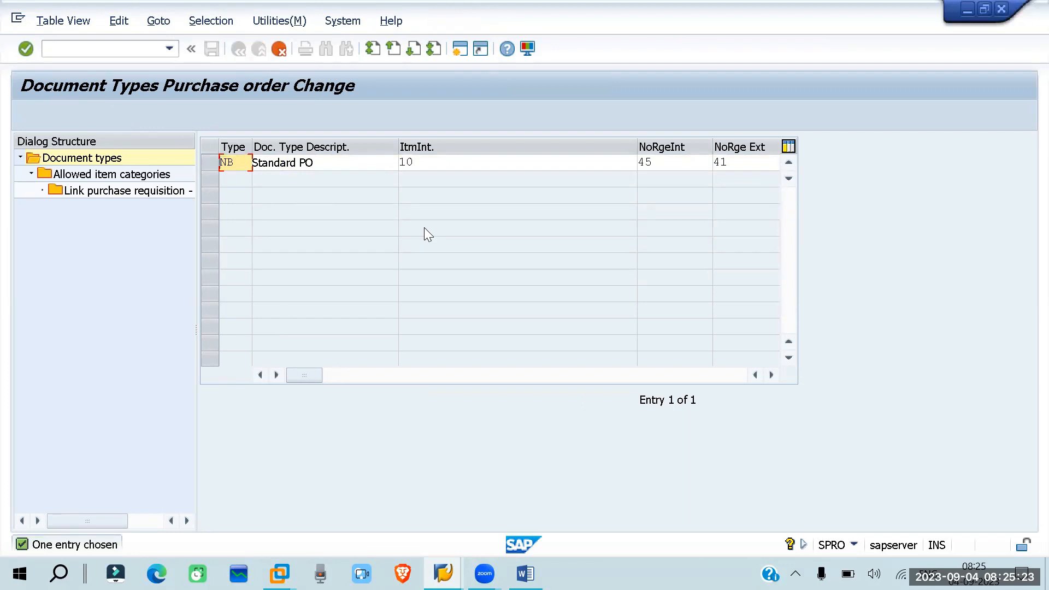
{"action": "type", "text": "ZR"}
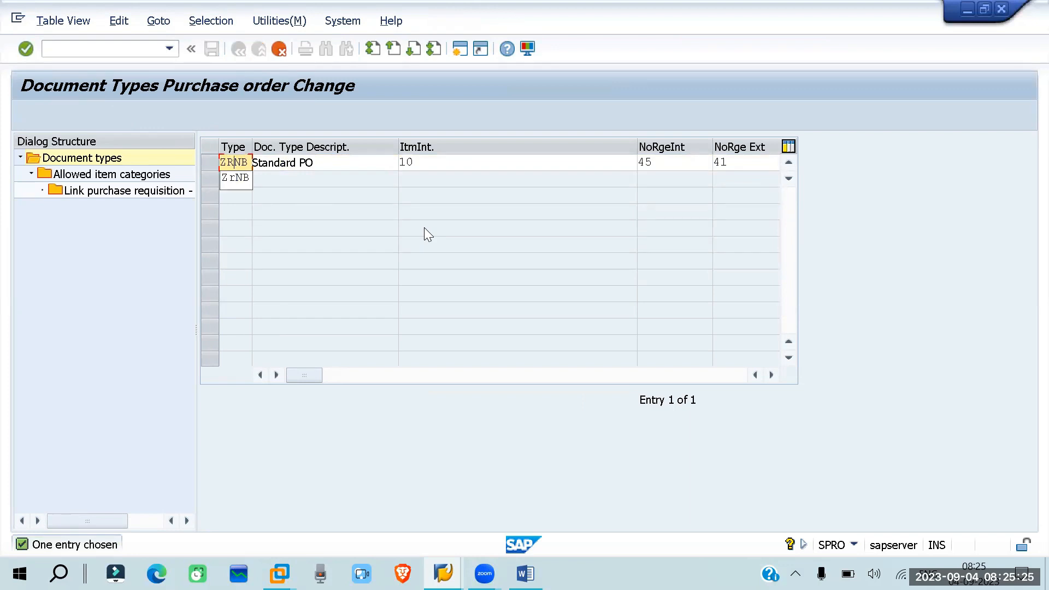
{"action": "key", "text": "Return"}
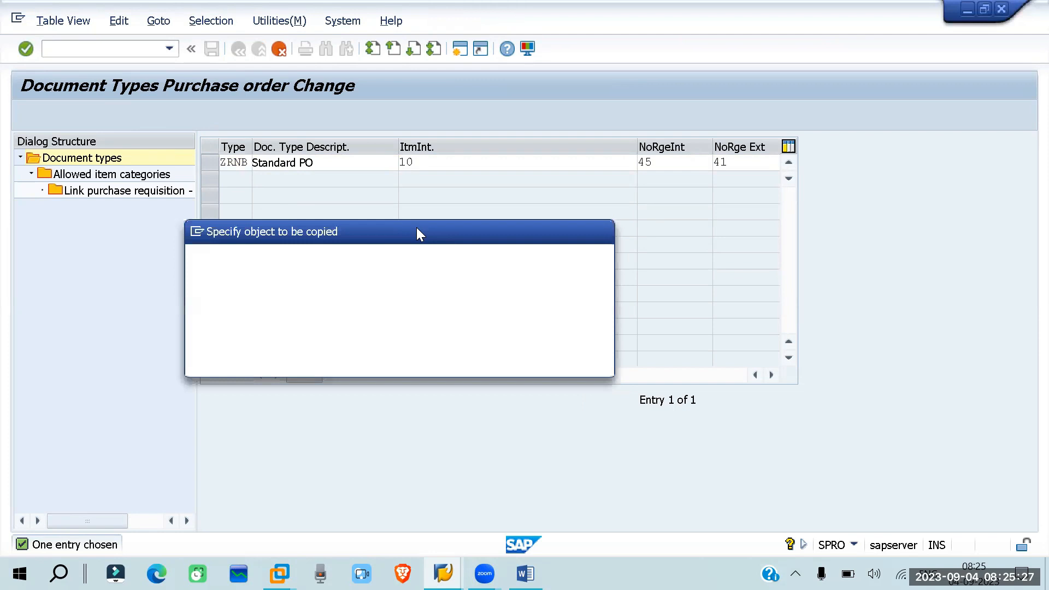
{"action": "left_click", "coordinate": [542, 280]}
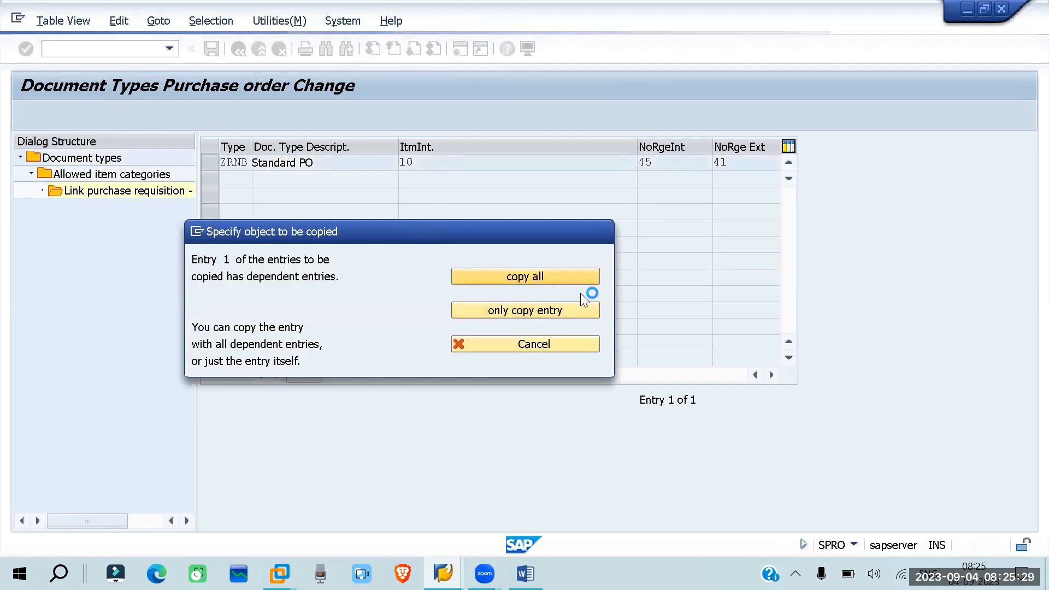
{"action": "left_click", "coordinate": [483, 478]}
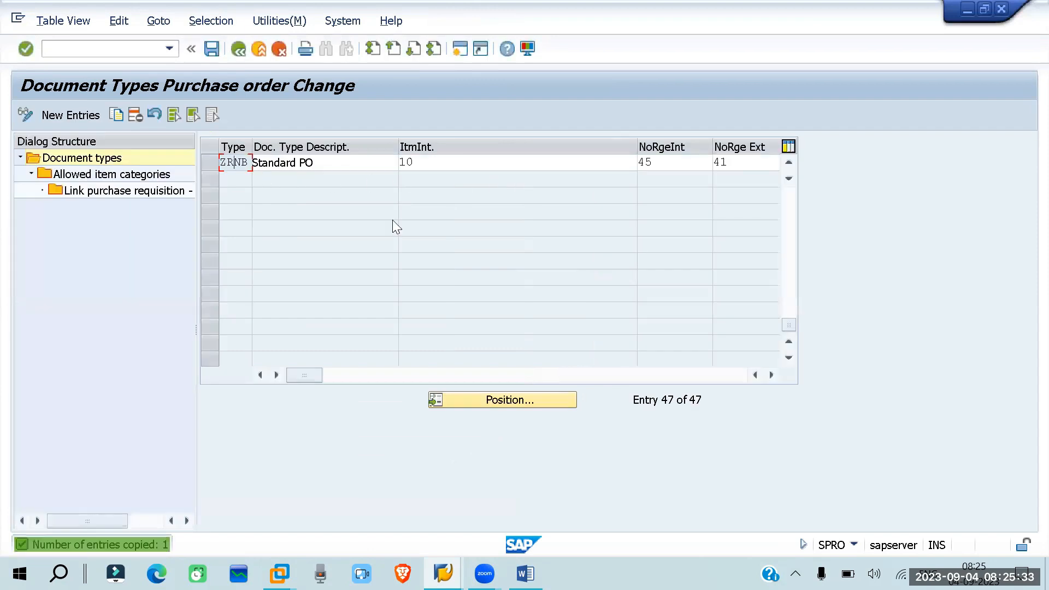
Set the field selection key of document type ZRNB to RNBF.
{"action": "left_click", "coordinate": [772, 375]}
{"action": "left_click", "coordinate": [772, 375]}
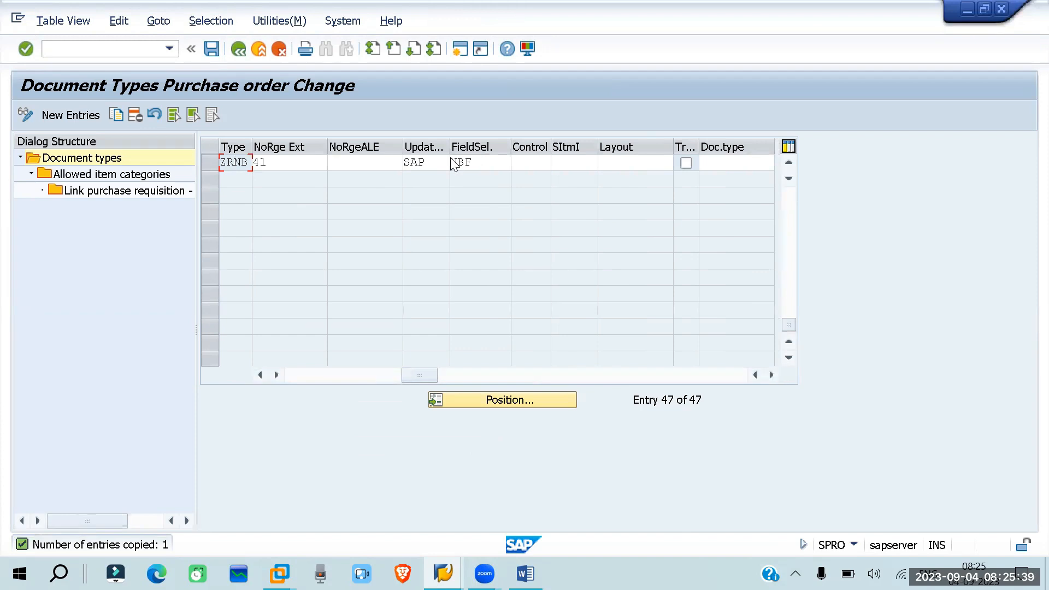
{"action": "left_click", "coordinate": [453, 162]}
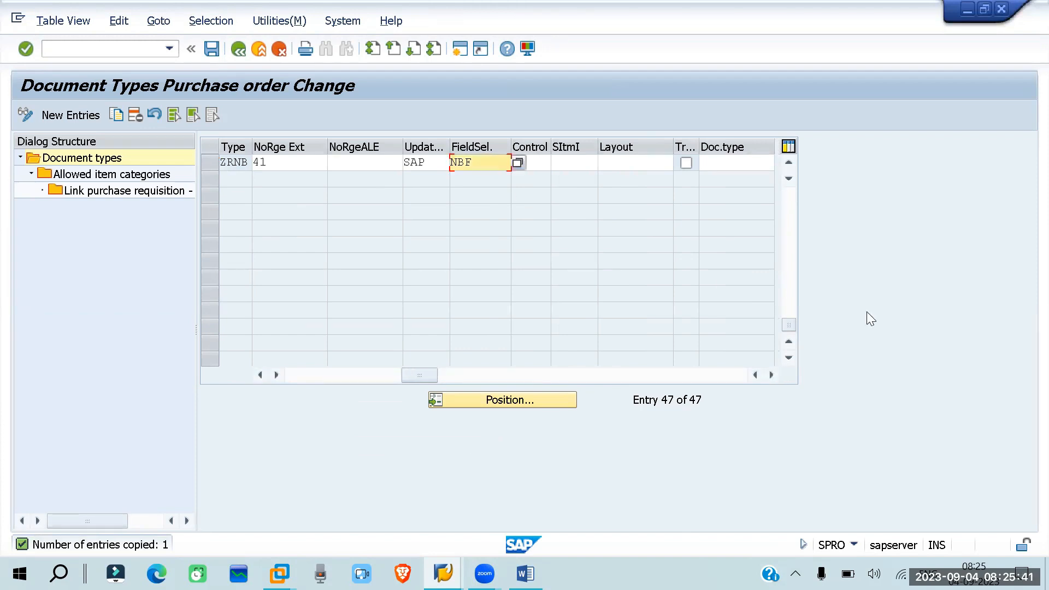
{"action": "type", "text": "R"}
{"action": "double_click", "coordinate": [468, 162]}
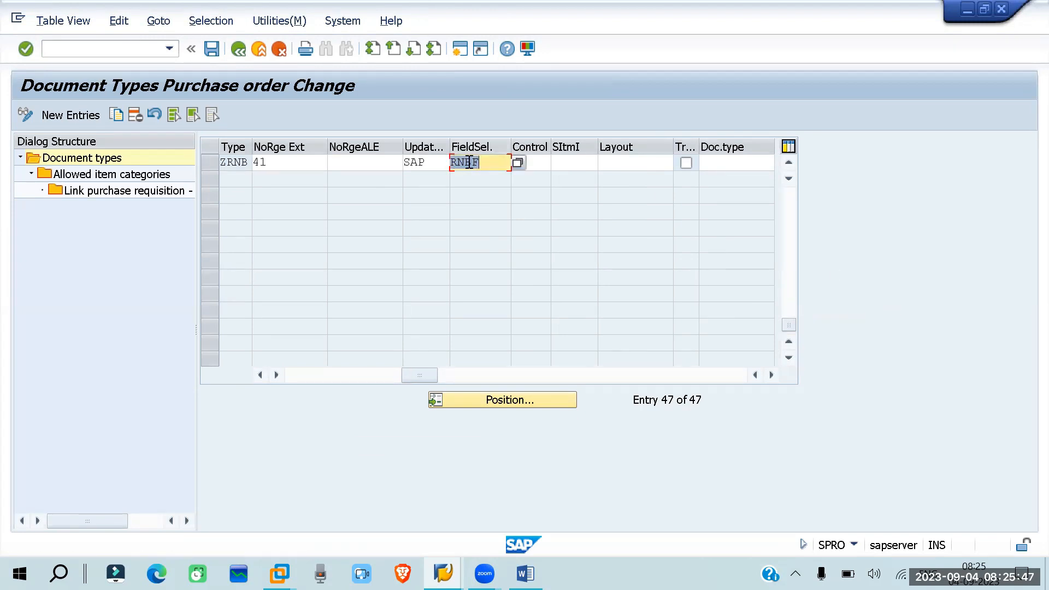
Open the allowed item categories of document type ZRNB and delete category D (Service) with its dependent entries.
{"action": "left_click_drag", "start_coordinate": [405, 377], "coordinate": [257, 343]}
{"action": "left_click", "coordinate": [209, 164]}
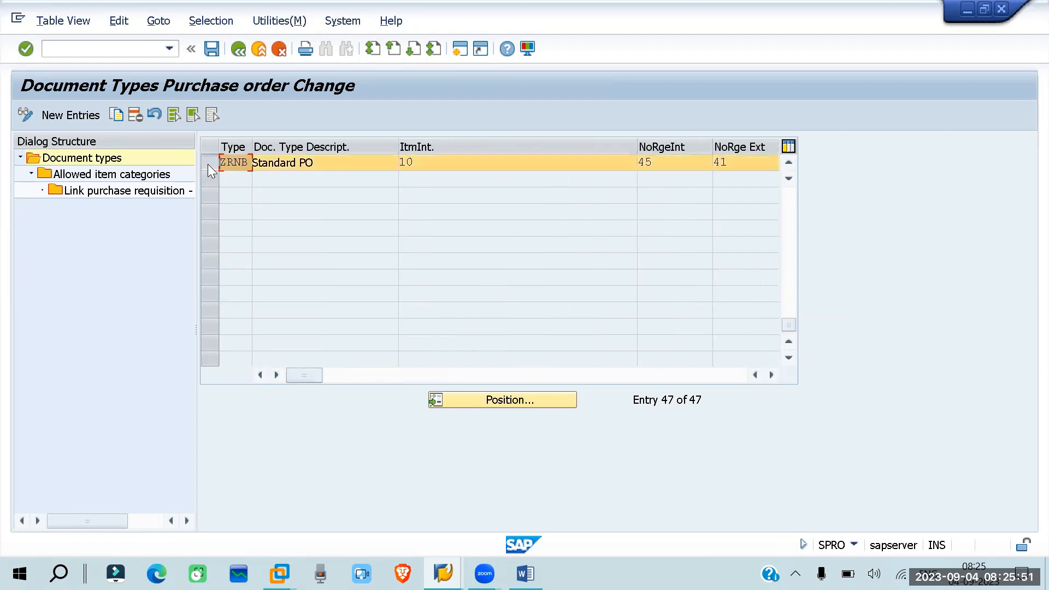
{"action": "double_click", "coordinate": [78, 175]}
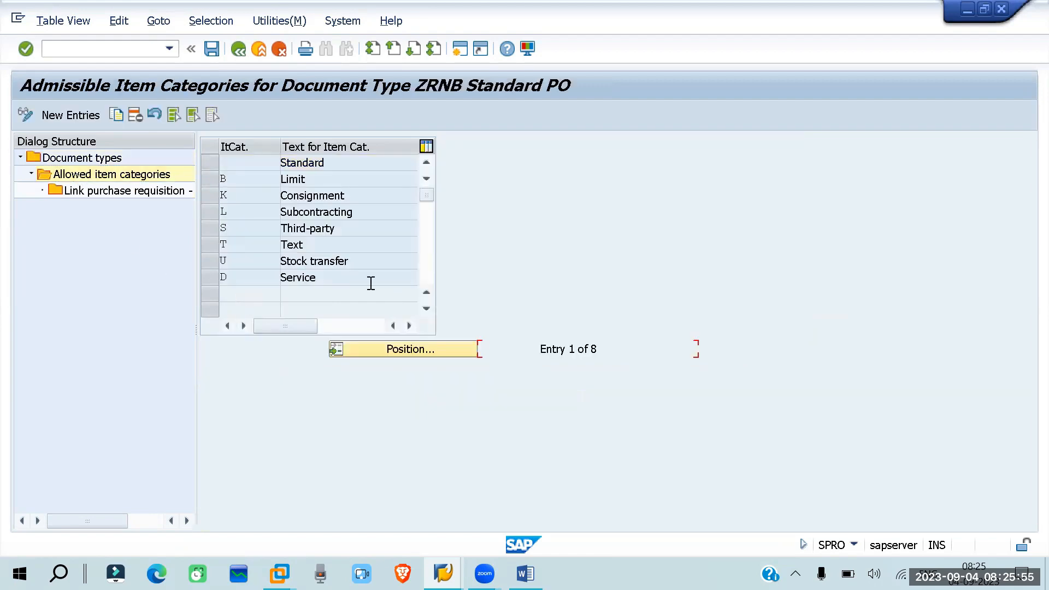
{"action": "left_click", "coordinate": [210, 278]}
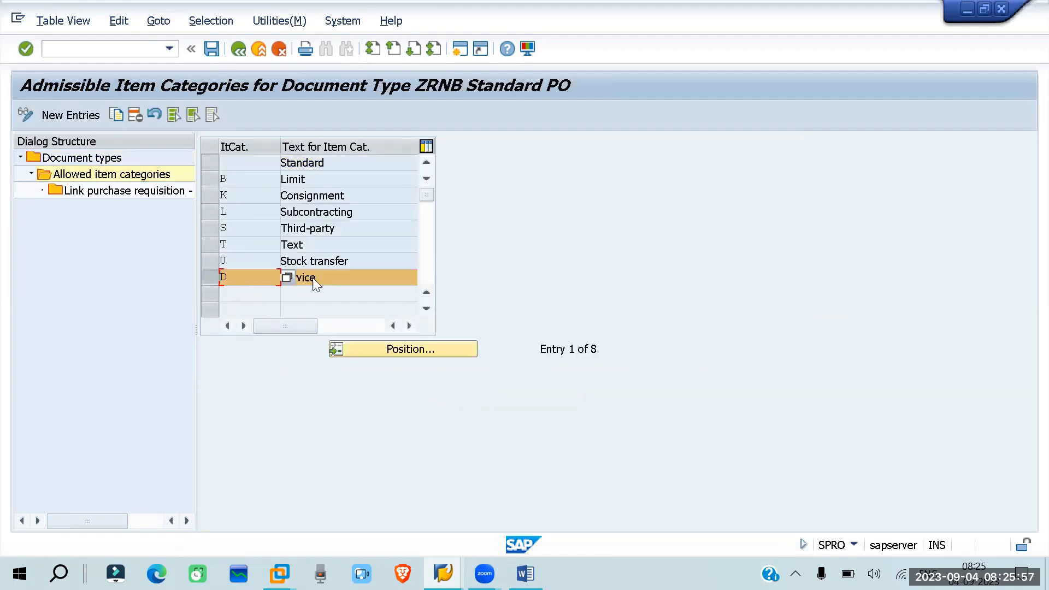
{"action": "left_click", "coordinate": [135, 115]}
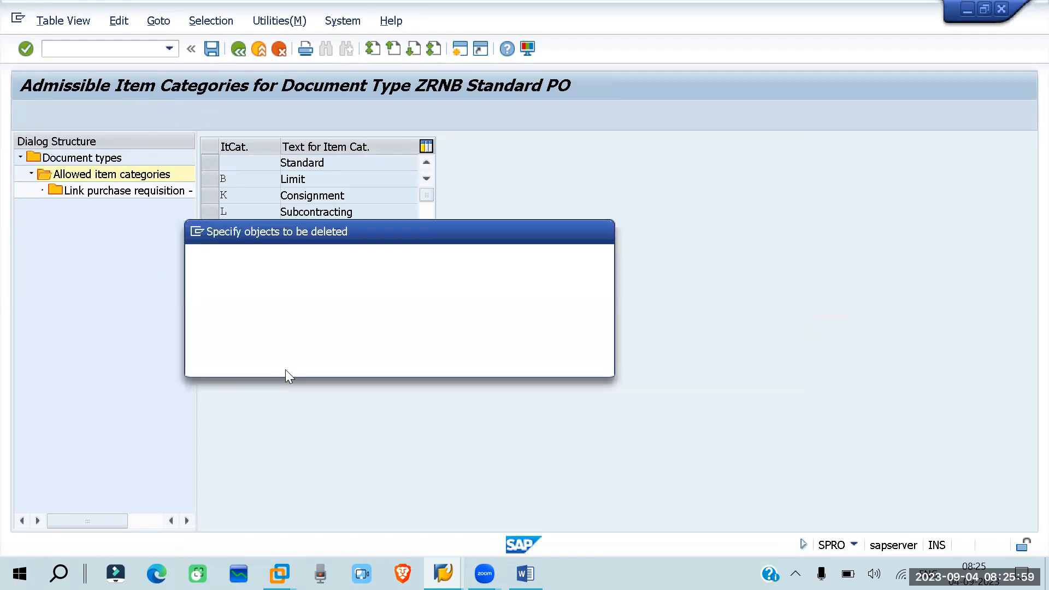
{"action": "left_click", "coordinate": [537, 275]}
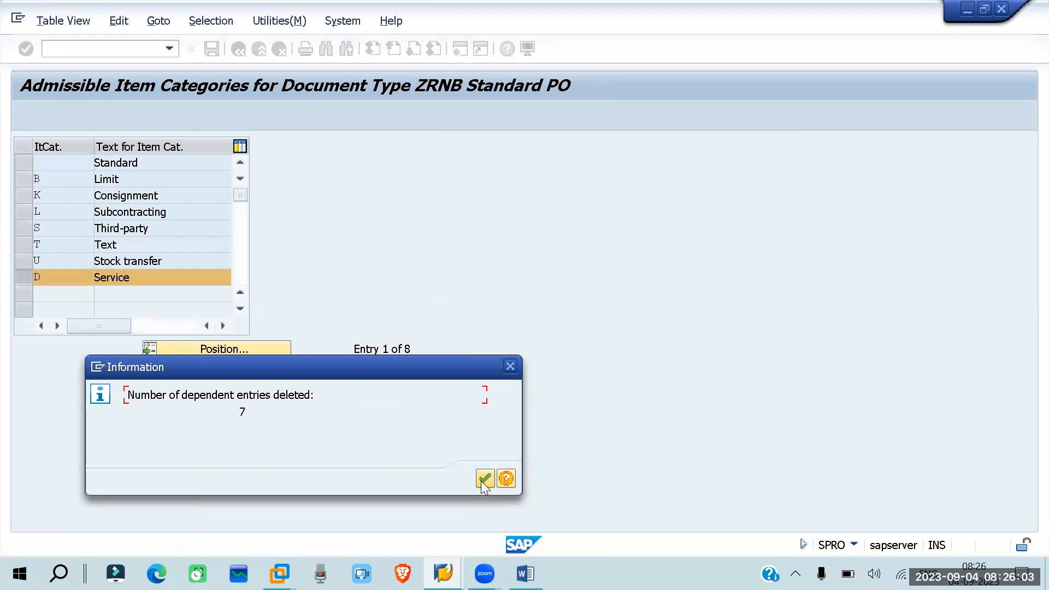
{"action": "left_click", "coordinate": [483, 479]}
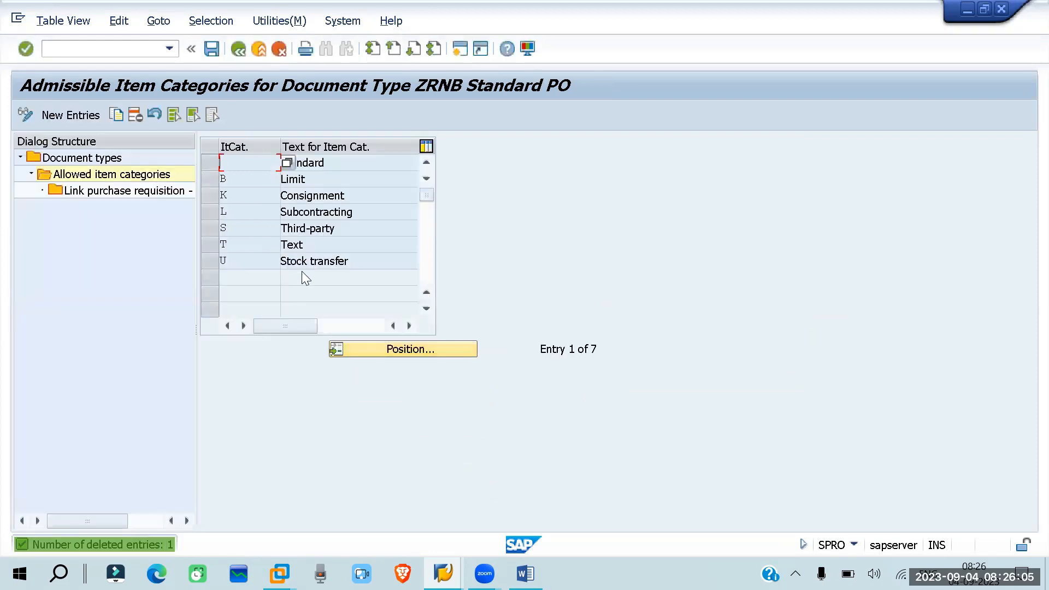
Delete the T (Text) and B (Limit) item categories from document type ZRNB.
{"action": "left_click", "coordinate": [211, 243]}
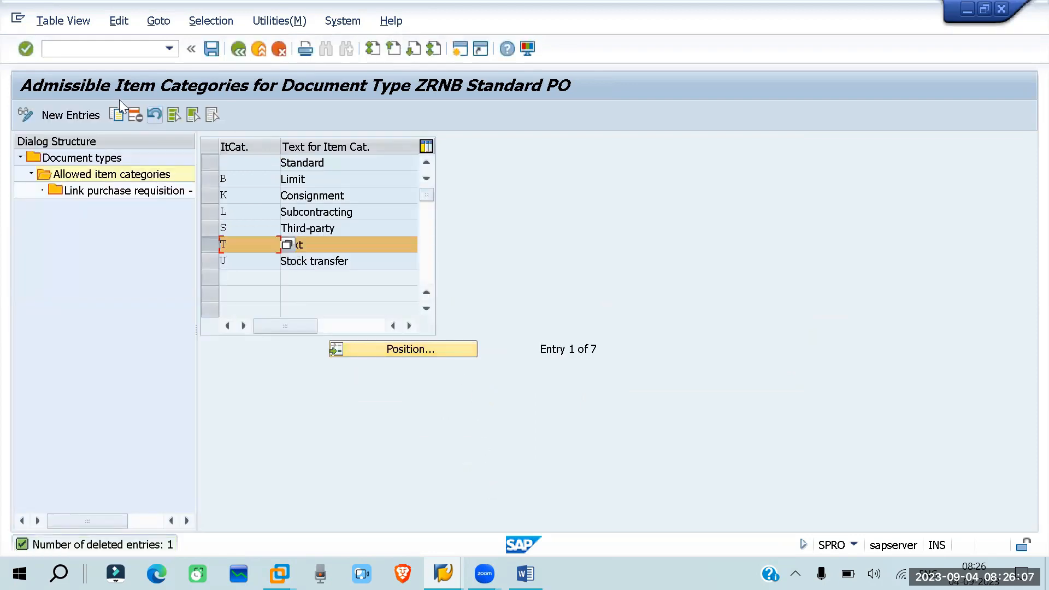
{"action": "left_click", "coordinate": [140, 115]}
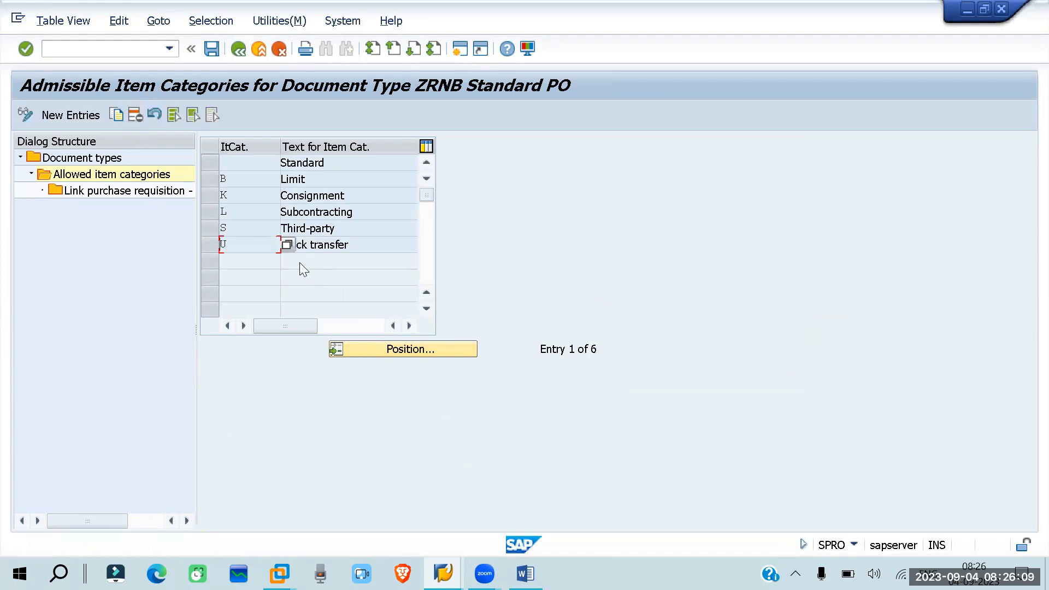
{"action": "left_click", "coordinate": [203, 180]}
{"action": "left_click", "coordinate": [134, 112]}
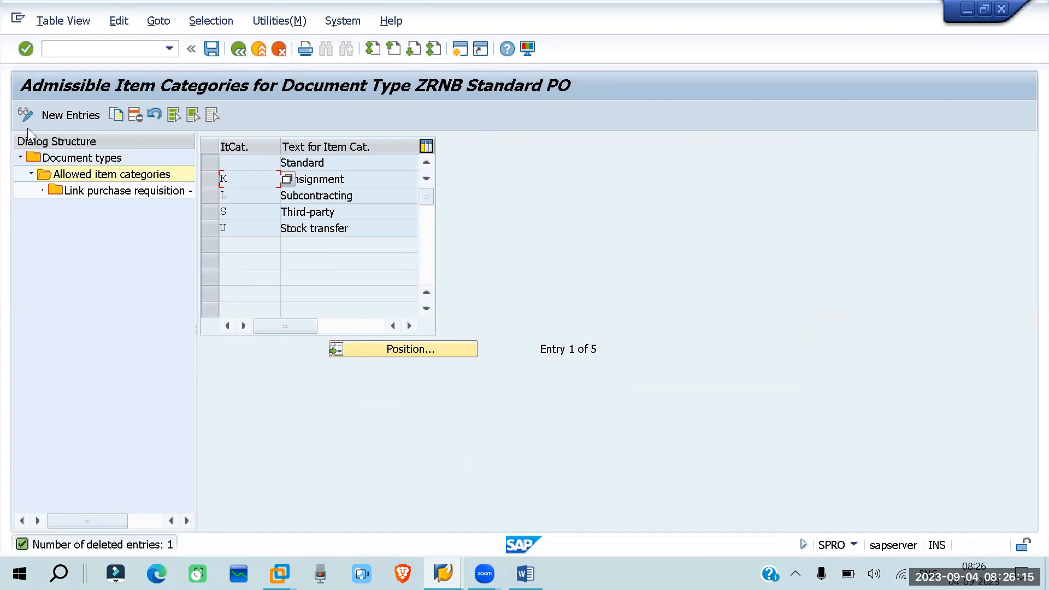
Examine the purchase requisition document types linked to ZRNB's Standard item category, including the ZRNB requisition entries.
{"action": "left_click", "coordinate": [208, 163]}
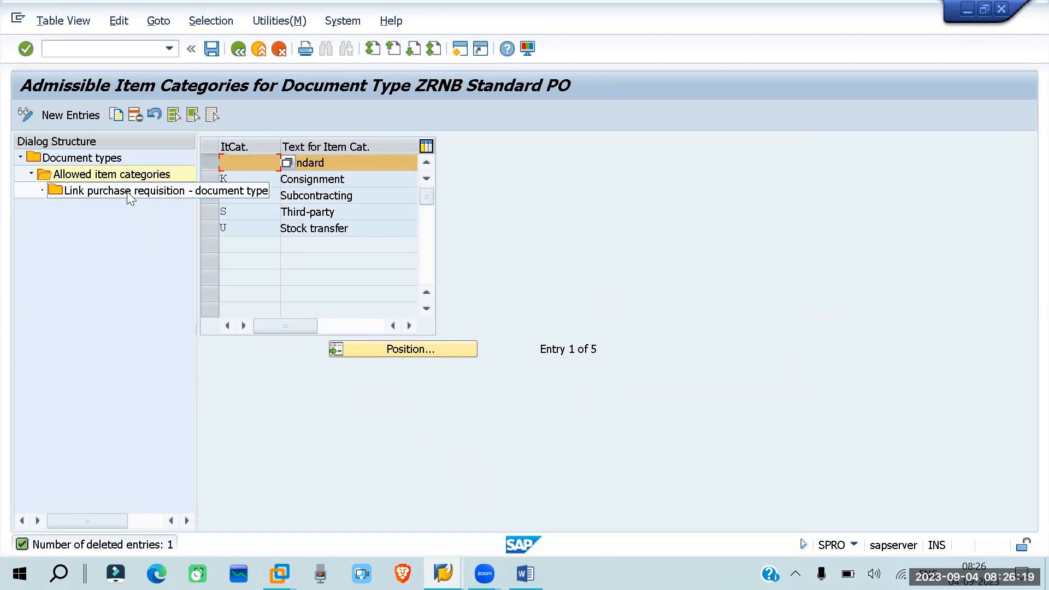
{"action": "double_click", "coordinate": [128, 191]}
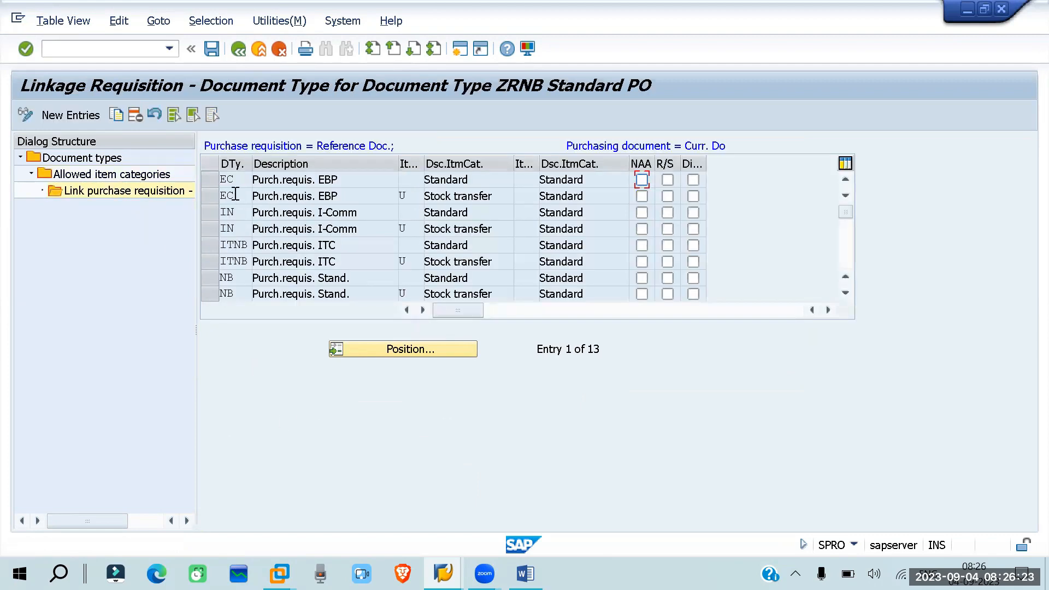
{"action": "scroll", "coordinate": [234, 192], "scroll_direction": "down", "scroll_amount": 4}
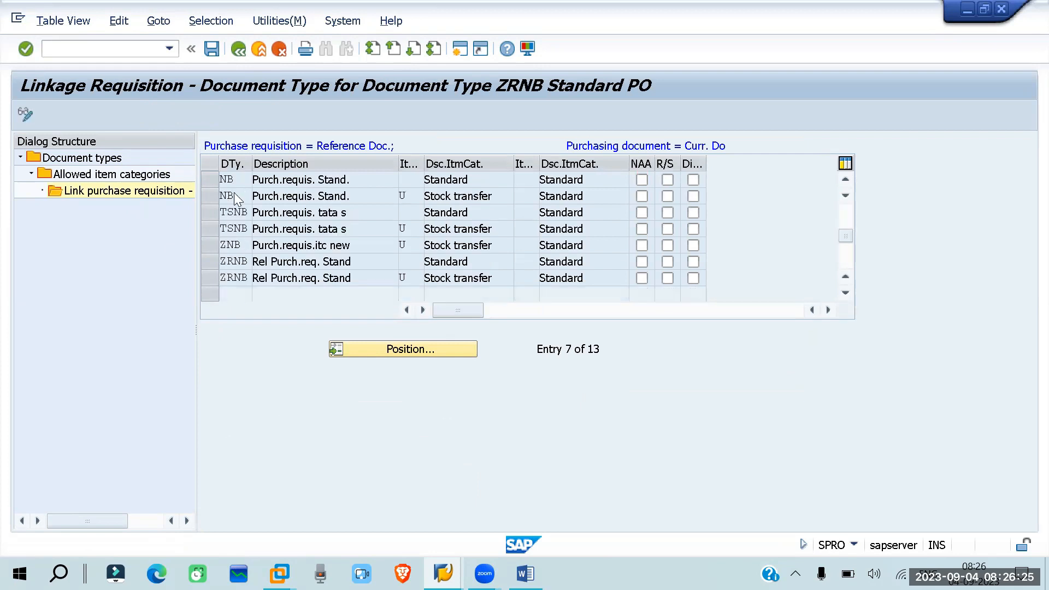
{"action": "scroll", "coordinate": [230, 235], "scroll_direction": "up", "scroll_amount": 1}
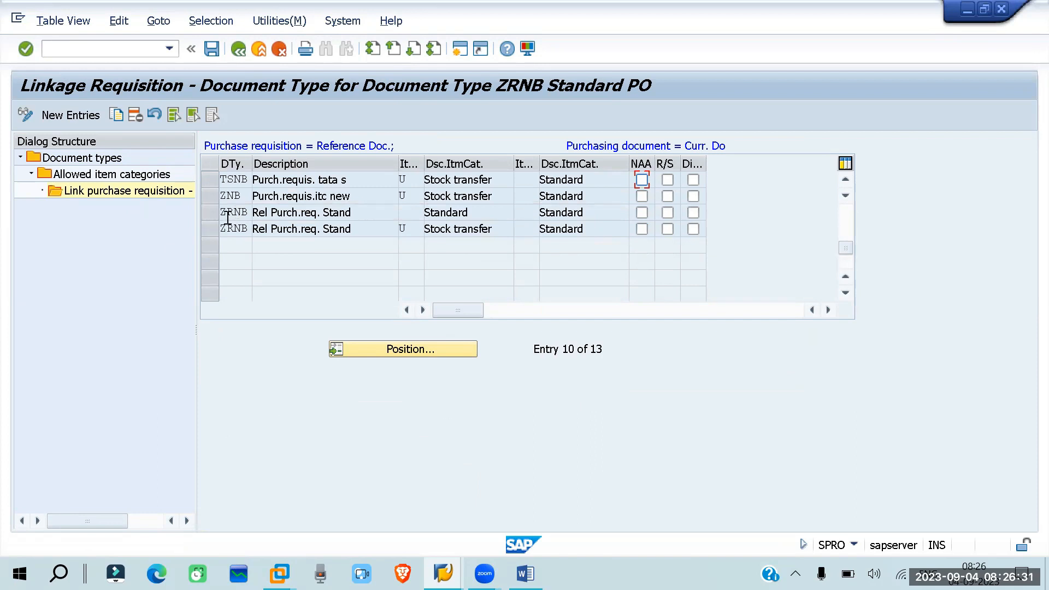
{"action": "left_click_drag", "start_coordinate": [361, 213], "coordinate": [246, 210]}
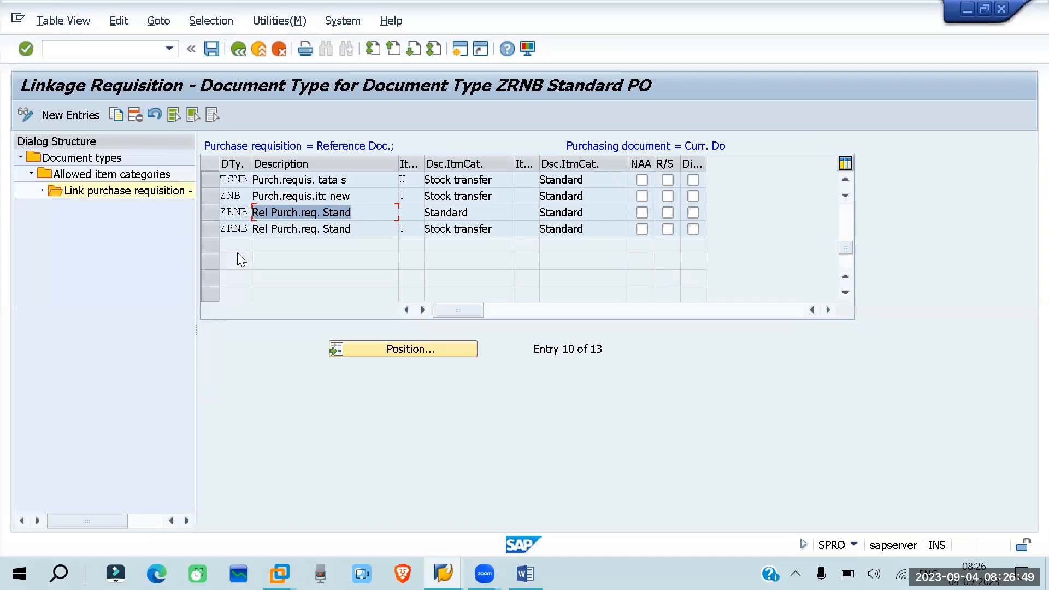
Save the ZRNB document type under customizing request DM0K900034 and return to the document types list.
{"action": "left_click", "coordinate": [231, 66]}
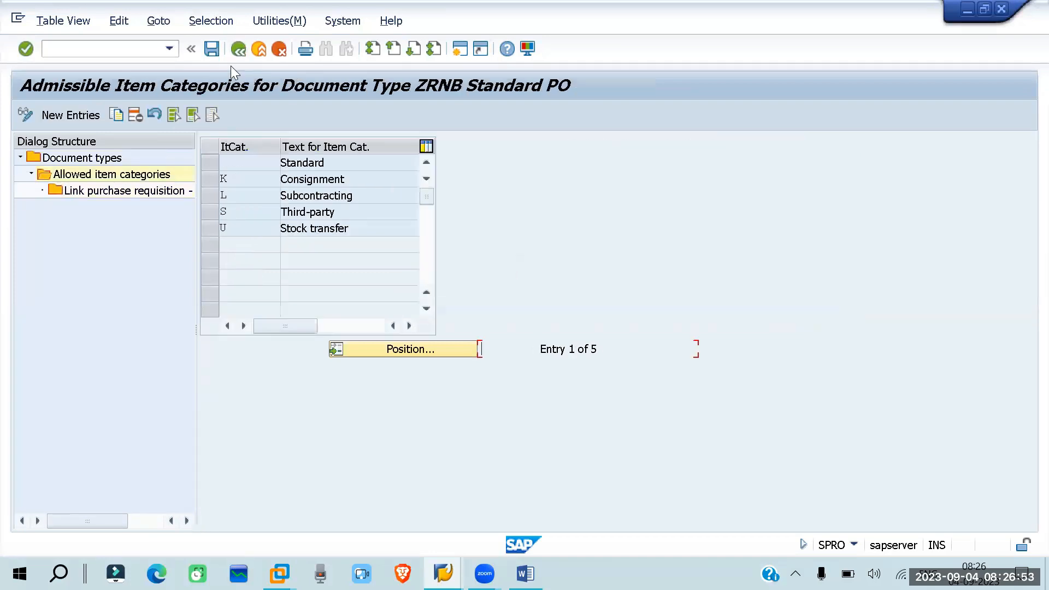
{"action": "left_click", "coordinate": [231, 66]}
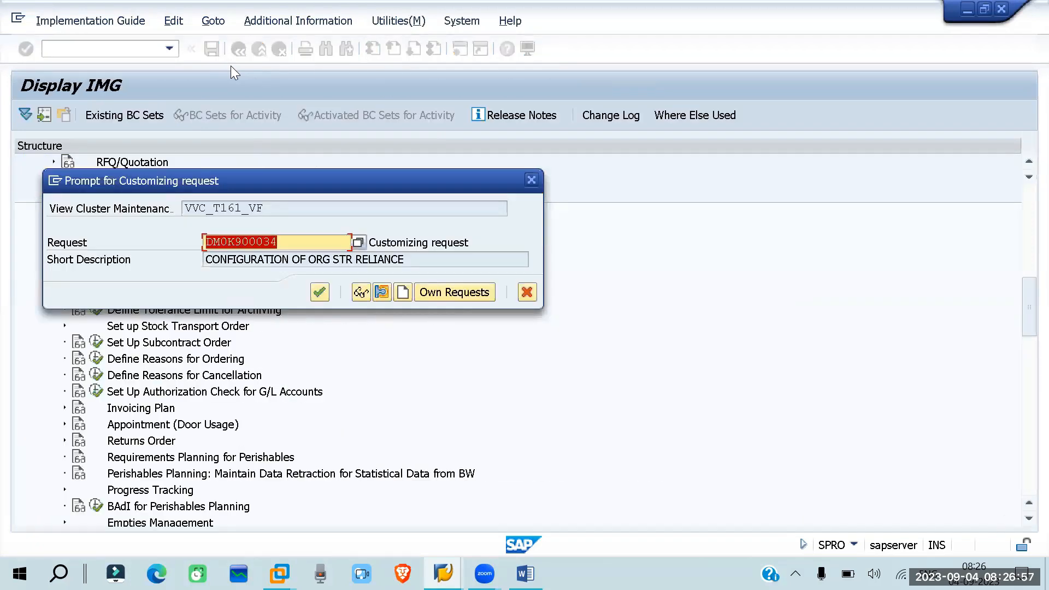
{"action": "left_click", "coordinate": [320, 292]}
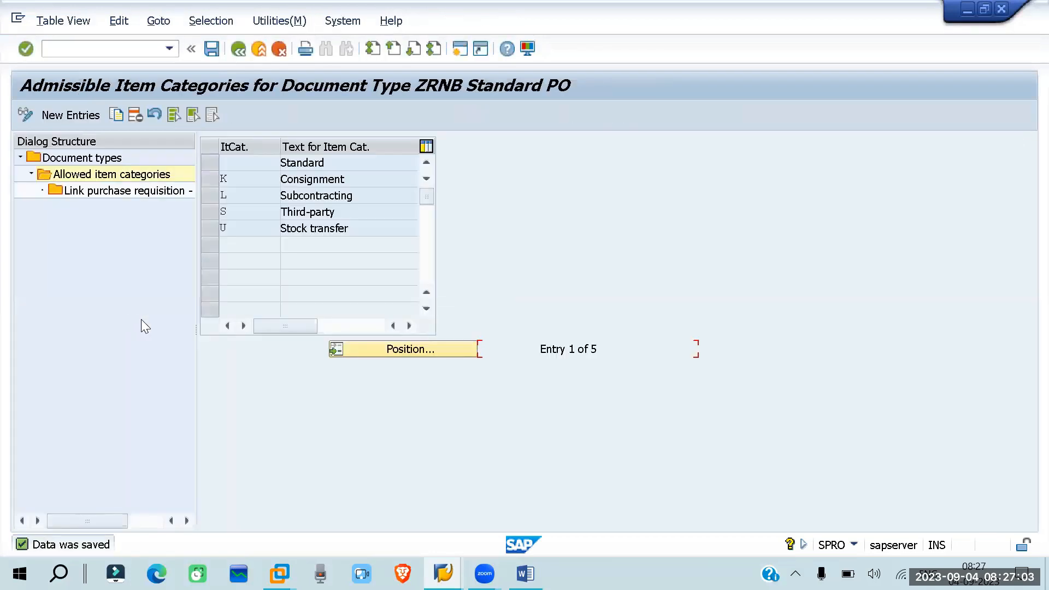
{"action": "left_click", "coordinate": [238, 50]}
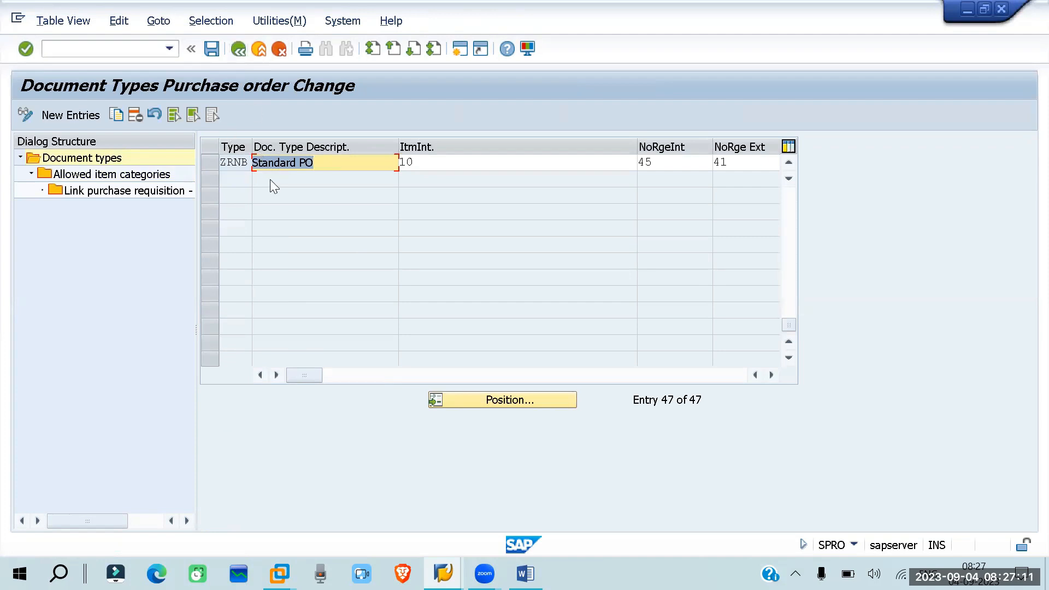
Leave the document types, view the purchase order tolerance limits for price variance, and return to the implementation guide.
{"action": "key", "text": "F3"}
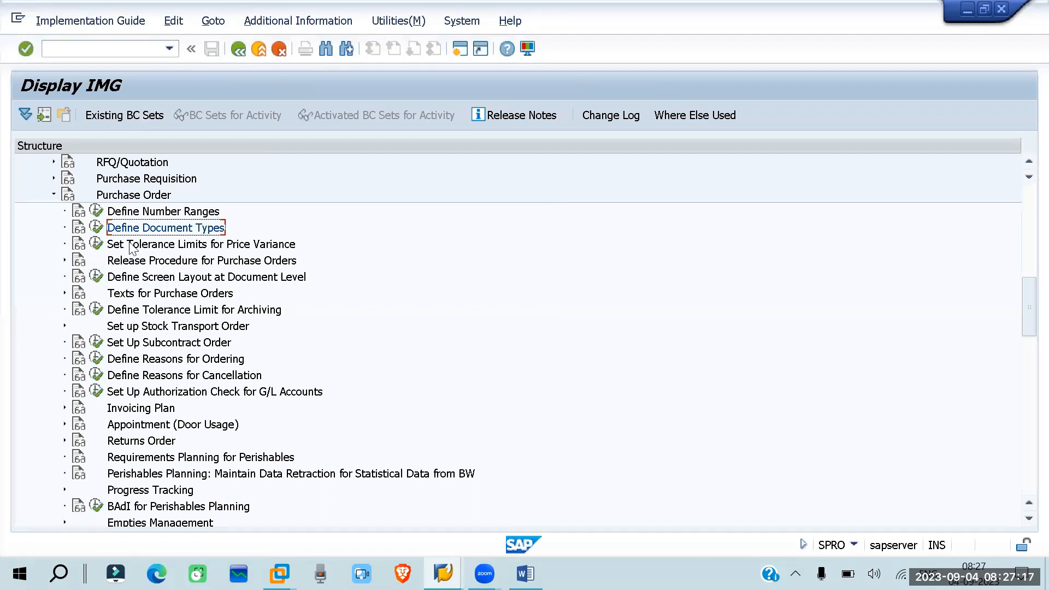
{"action": "left_click", "coordinate": [96, 245]}
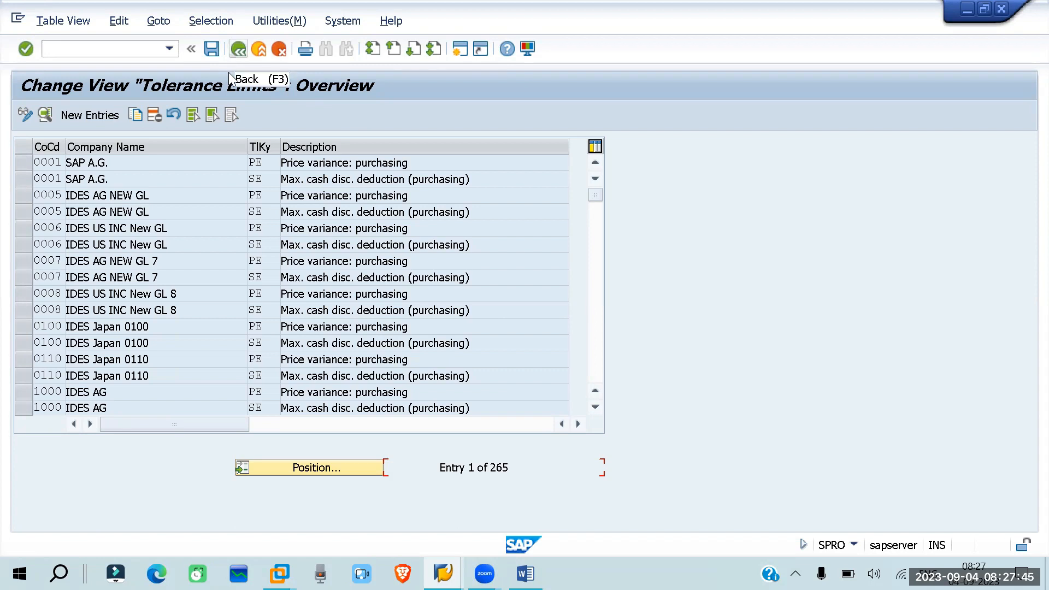
{"action": "left_click", "coordinate": [238, 50]}
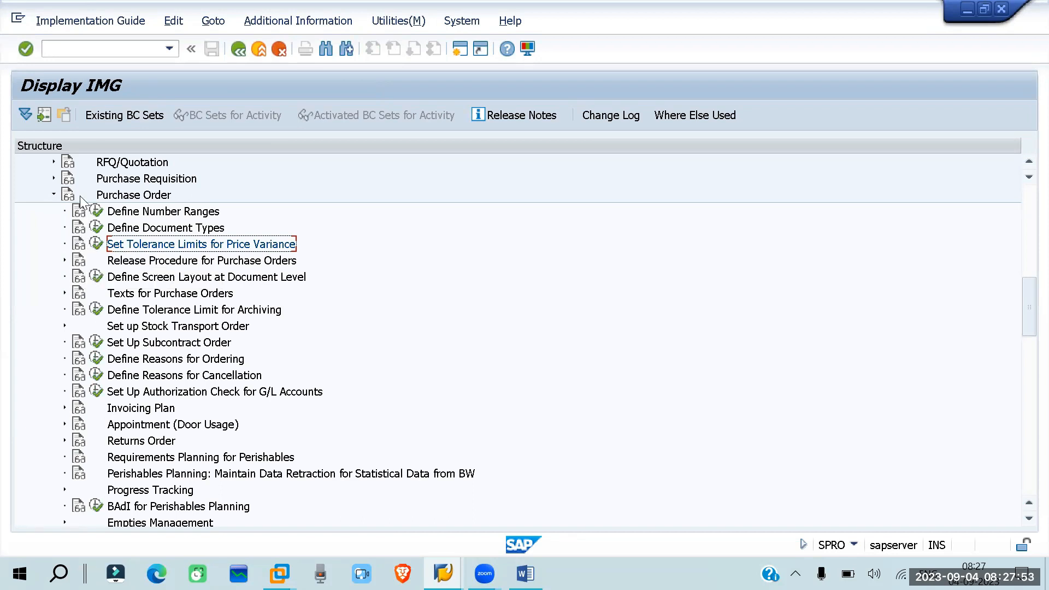
Read the documentation for setting purchase order price variance tolerance limits, close it and open that customizing activity.
{"action": "left_click", "coordinate": [79, 246]}
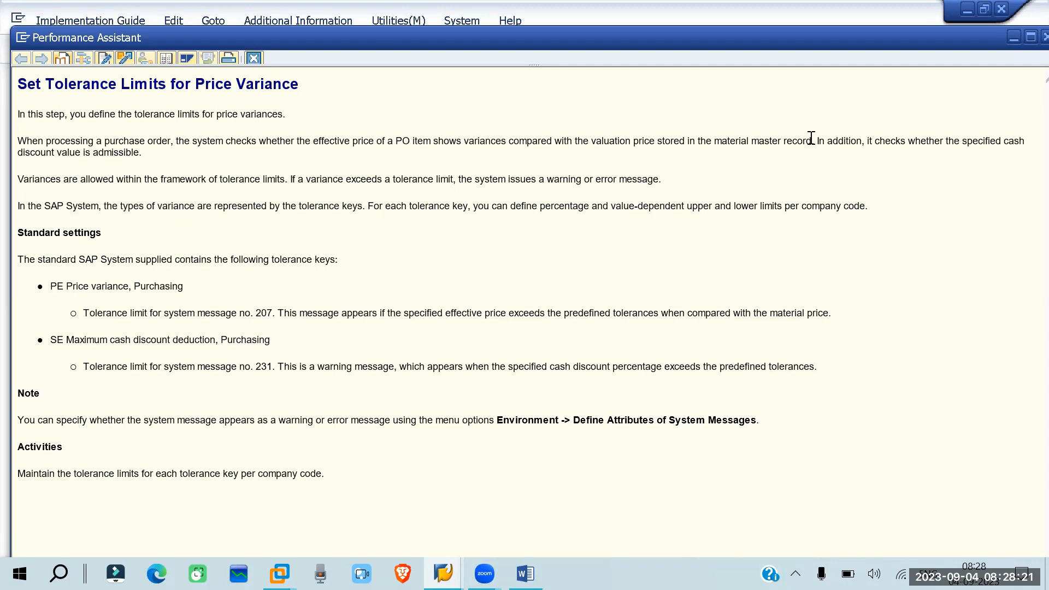
{"action": "left_click", "coordinate": [253, 58]}
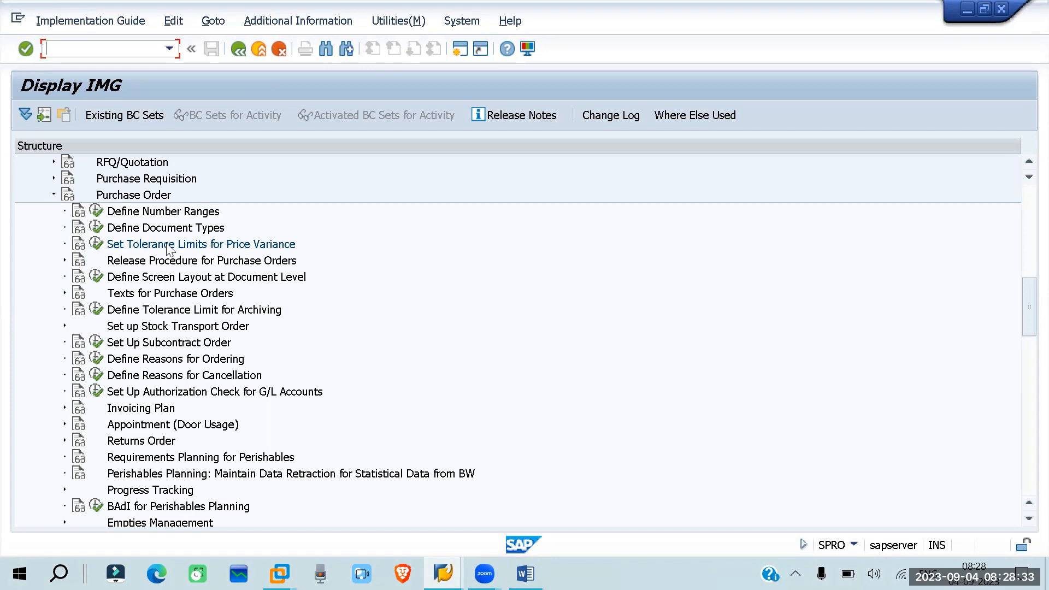
{"action": "left_click", "coordinate": [96, 244]}
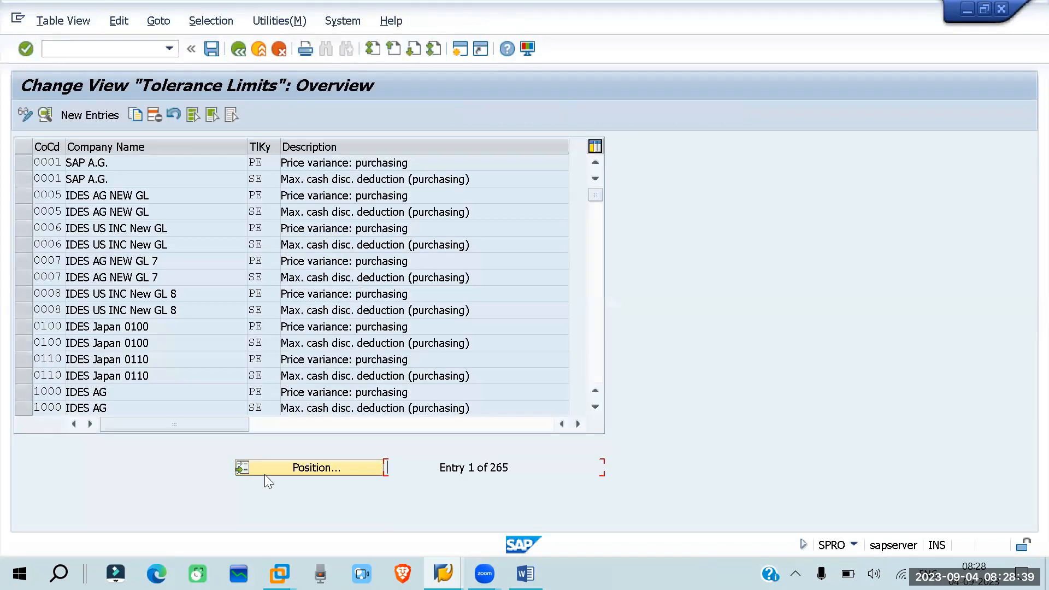
Find company code RE01 in the tolerance limits and open the details of its PE (Price variance: purchasing) entry.
{"action": "left_click", "coordinate": [271, 472]}
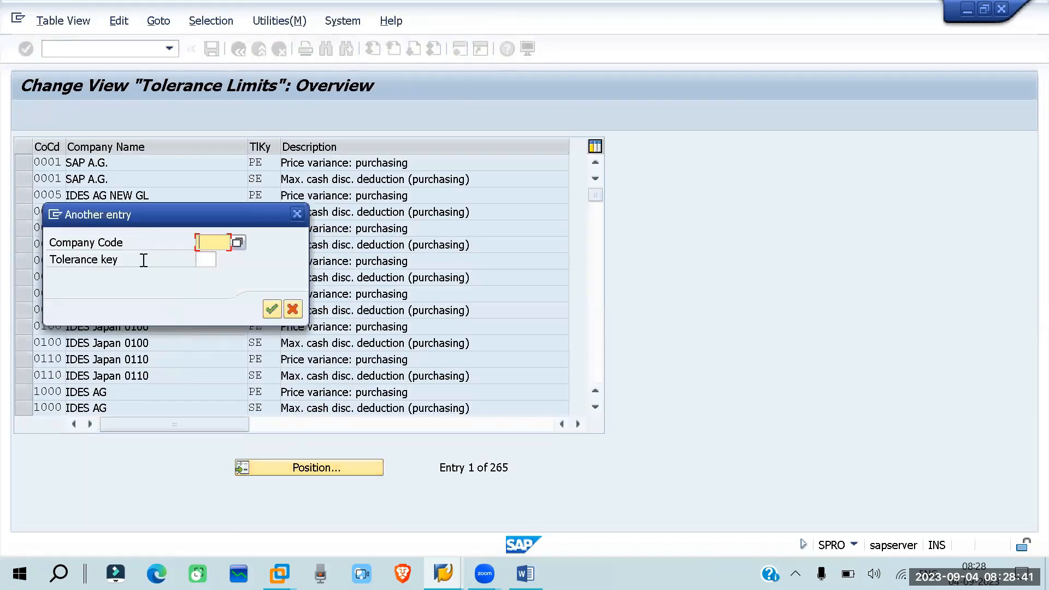
{"action": "type", "text": "re01"}
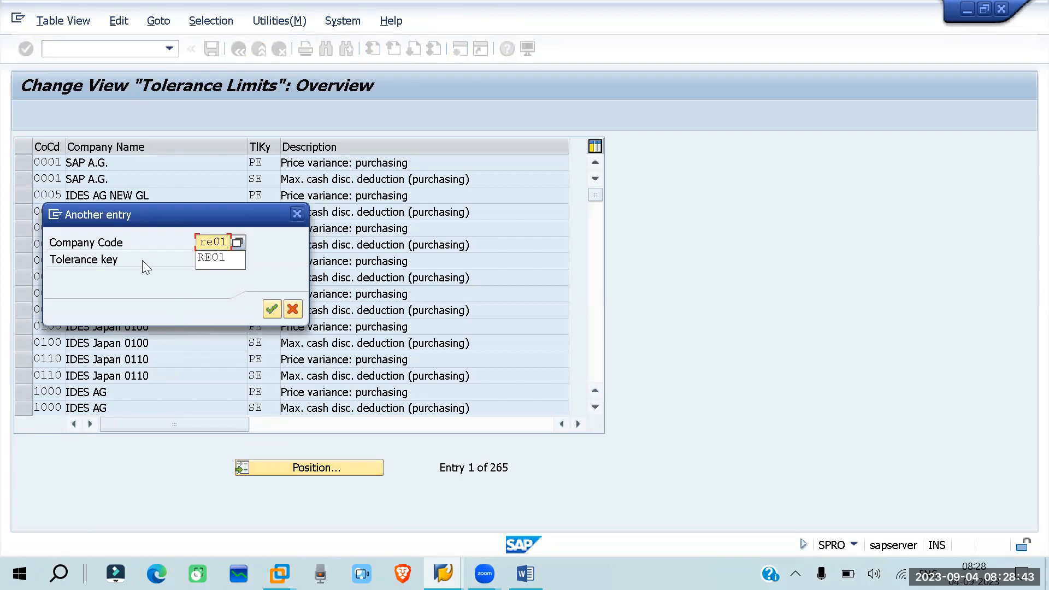
{"action": "key", "text": "Return"}
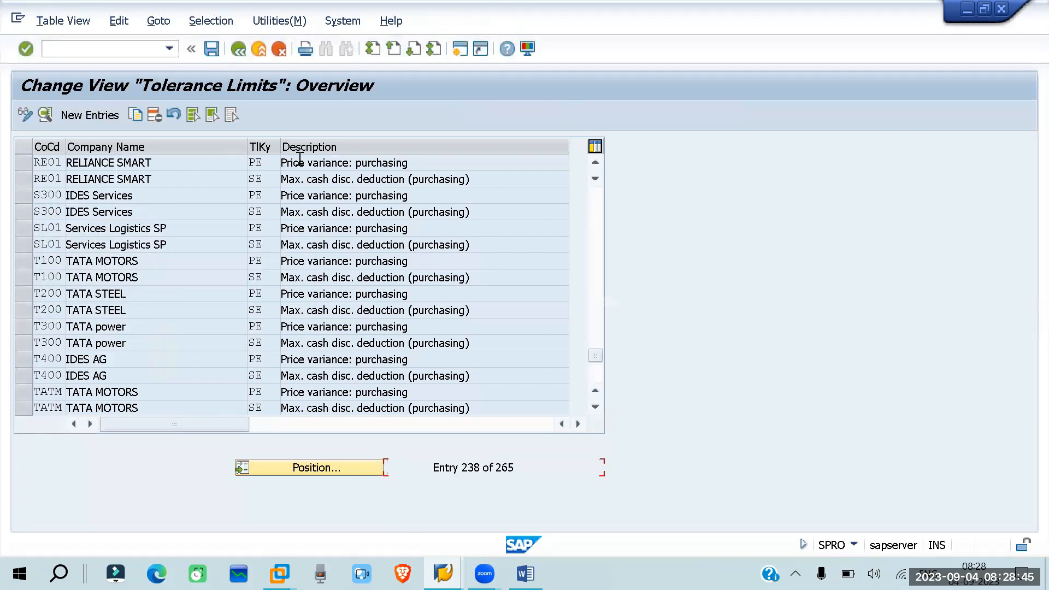
{"action": "left_click", "coordinate": [409, 162]}
{"action": "left_click", "coordinate": [24, 159]}
{"action": "left_click", "coordinate": [44, 116]}
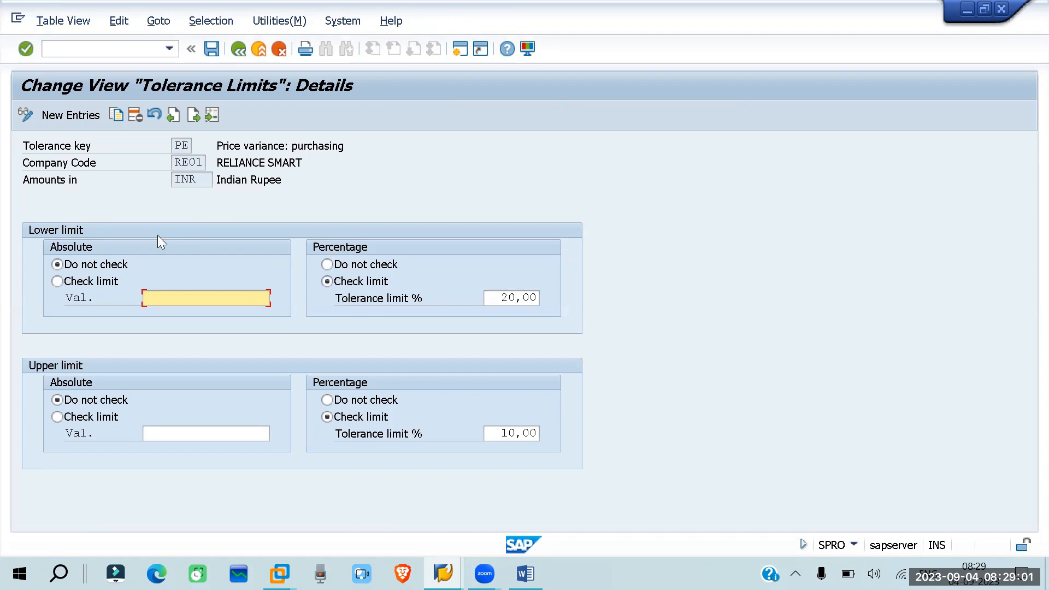
Examine the lower and upper percentage and absolute limits of RE01's PE tolerance key, and return to the implementation guide.
{"action": "double_click", "coordinate": [497, 299]}
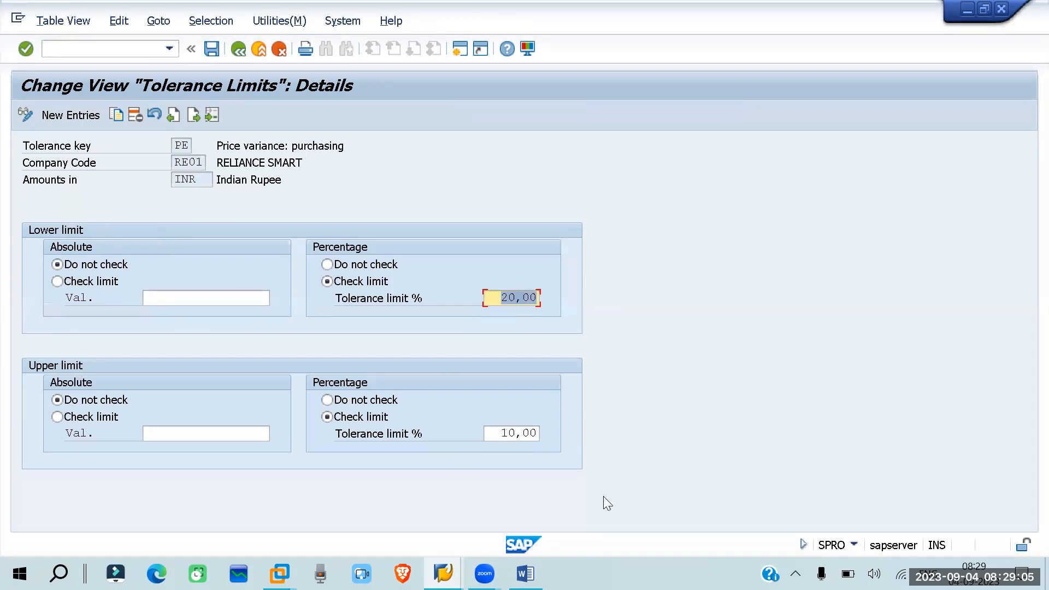
{"action": "double_click", "coordinate": [502, 434]}
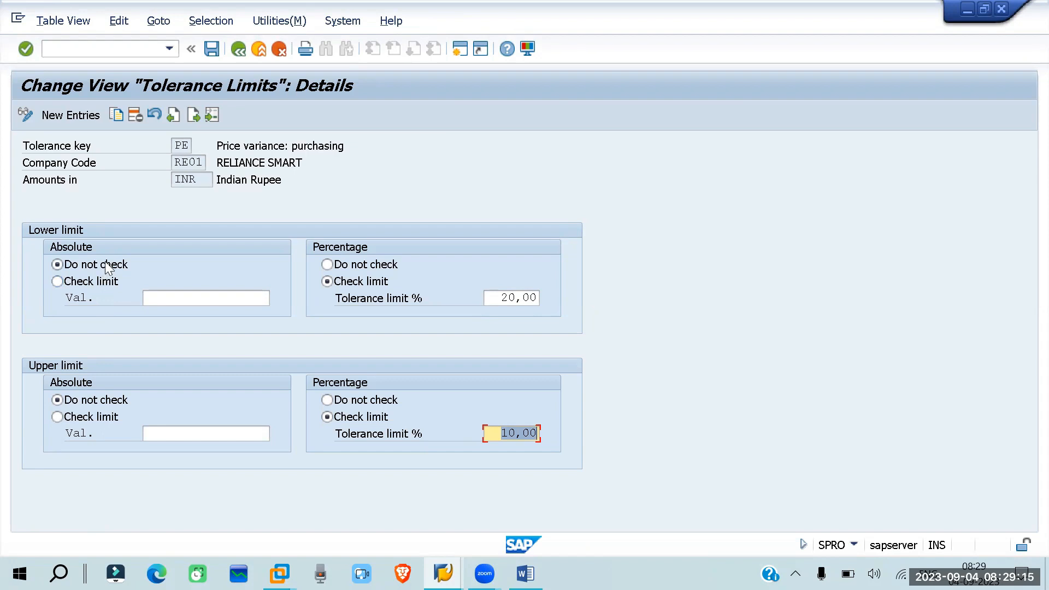
{"action": "left_click", "coordinate": [67, 298]}
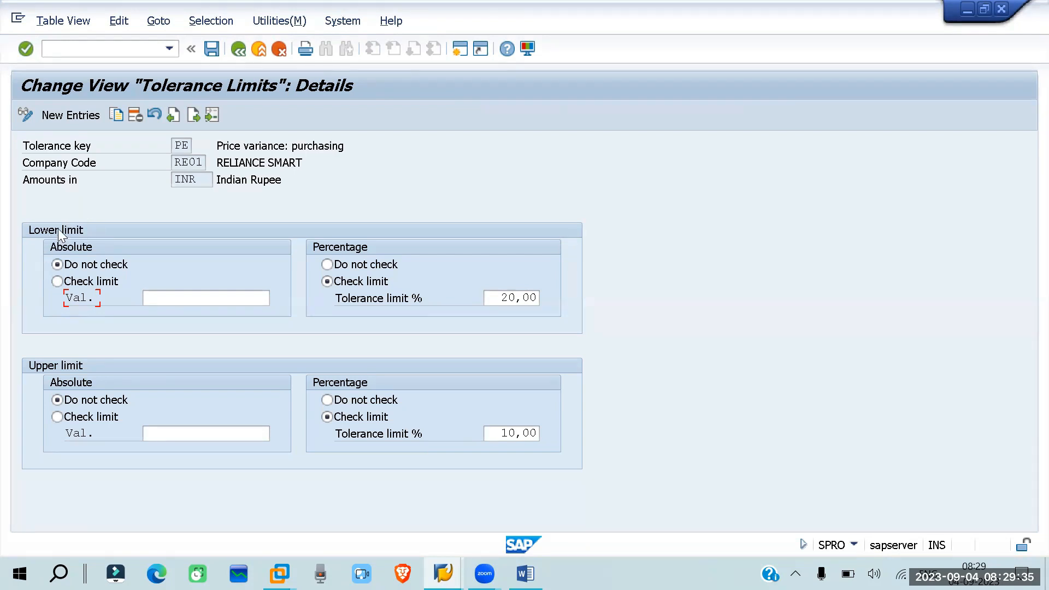
{"action": "double_click", "coordinate": [173, 162]}
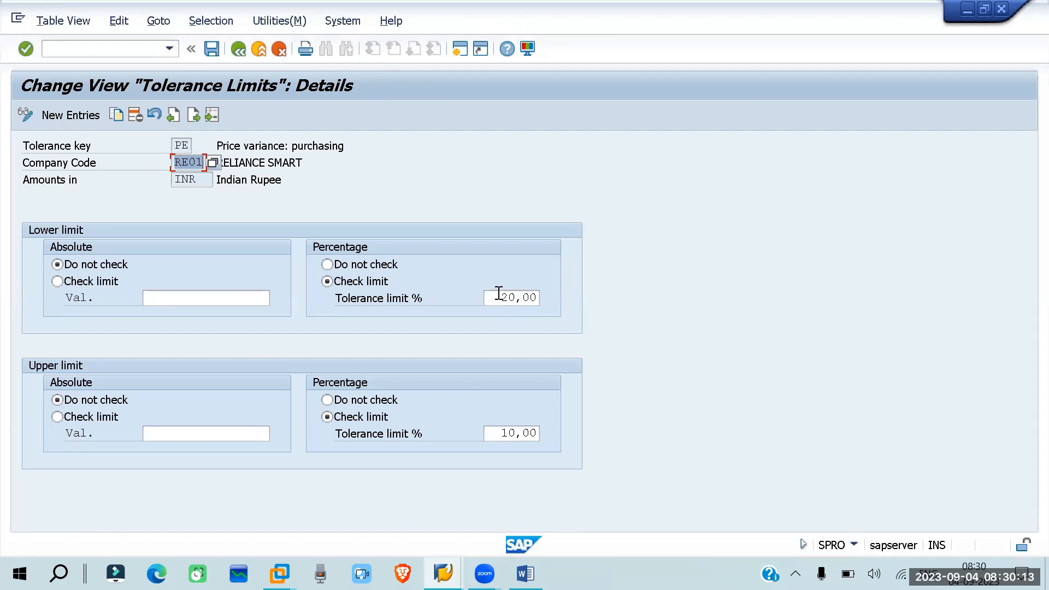
{"action": "left_click_drag", "start_coordinate": [498, 295], "coordinate": [548, 295]}
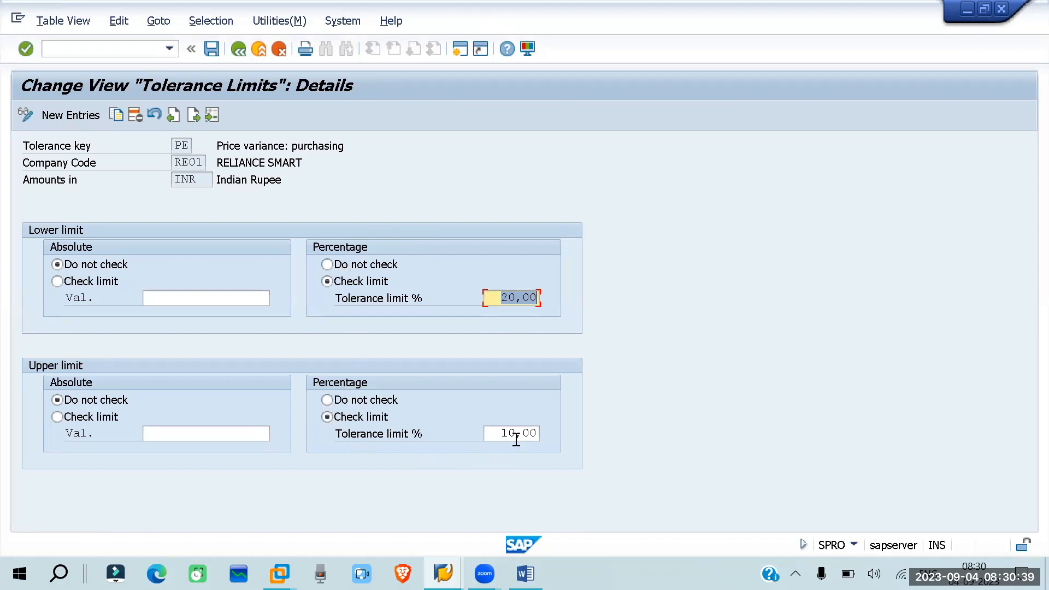
{"action": "left_click", "coordinate": [497, 433]}
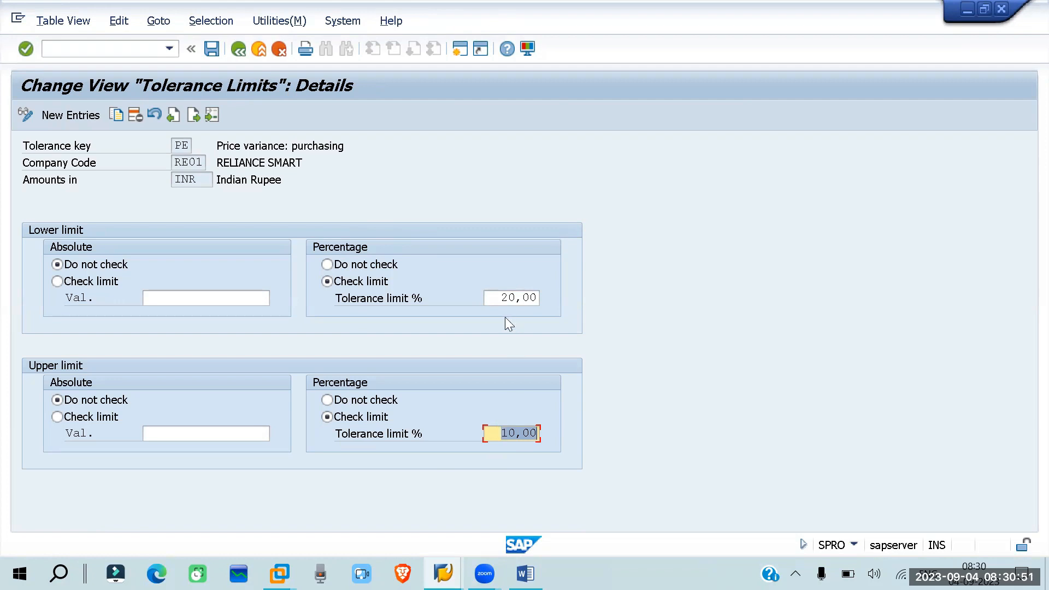
{"action": "left_click", "coordinate": [530, 433]}
{"action": "double_click", "coordinate": [530, 433]}
{"action": "left_click_drag", "start_coordinate": [494, 434], "coordinate": [542, 433]}
{"action": "key", "text": "ctrl+s"}
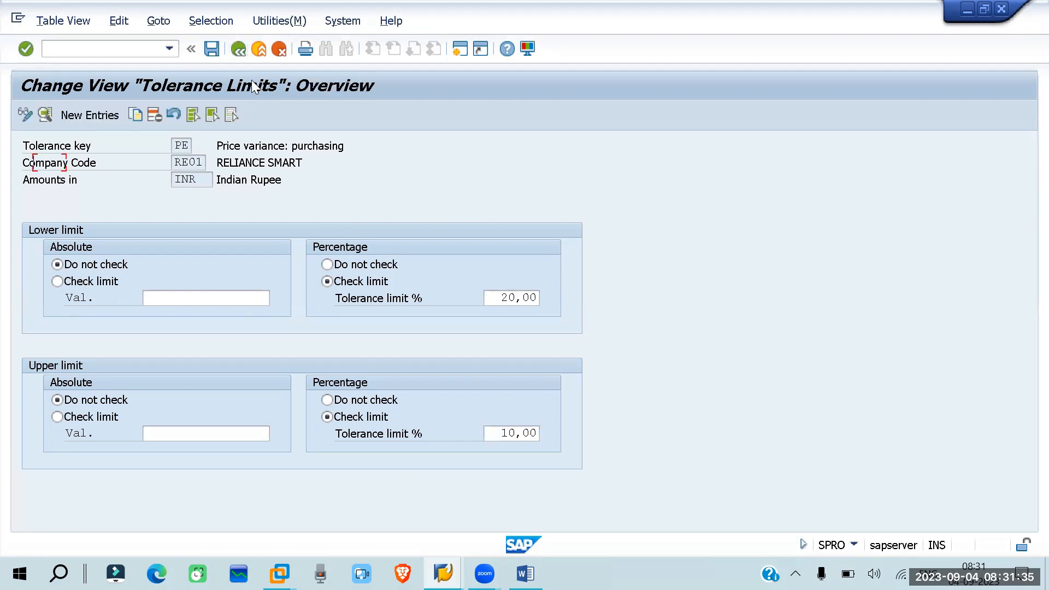
{"action": "key", "text": "F3"}
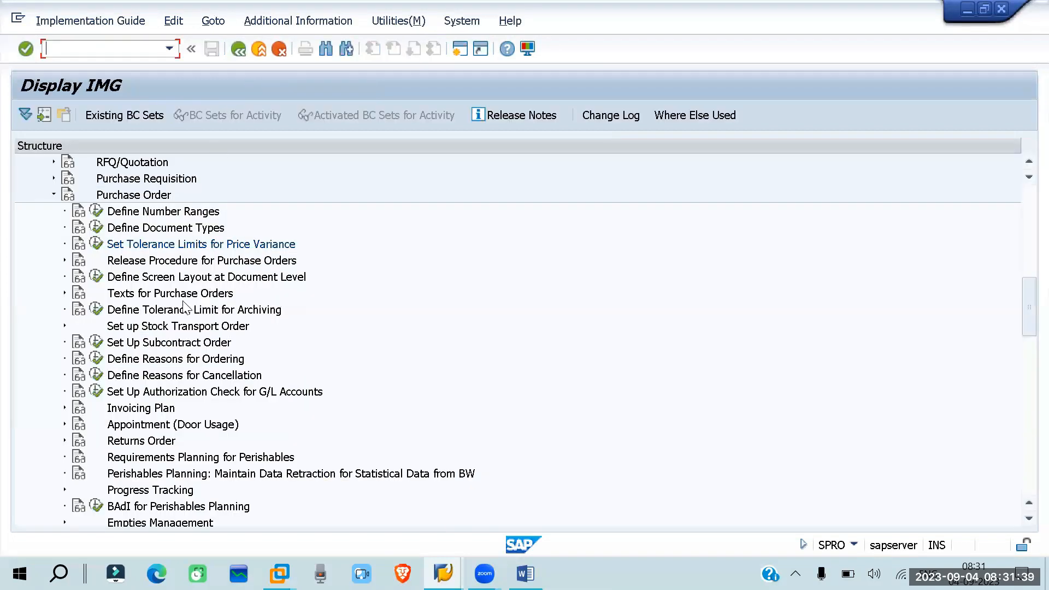
Expand Texts for Purchase Orders and open the header text type definitions, accepting the cross-client notice.
{"action": "left_click", "coordinate": [142, 295]}
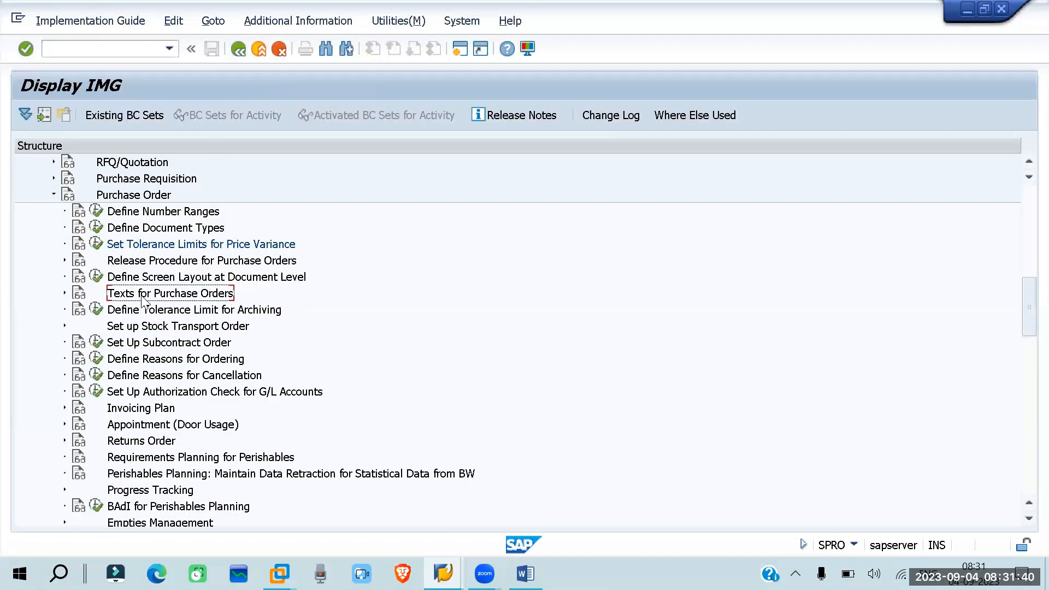
{"action": "left_click", "coordinate": [64, 293]}
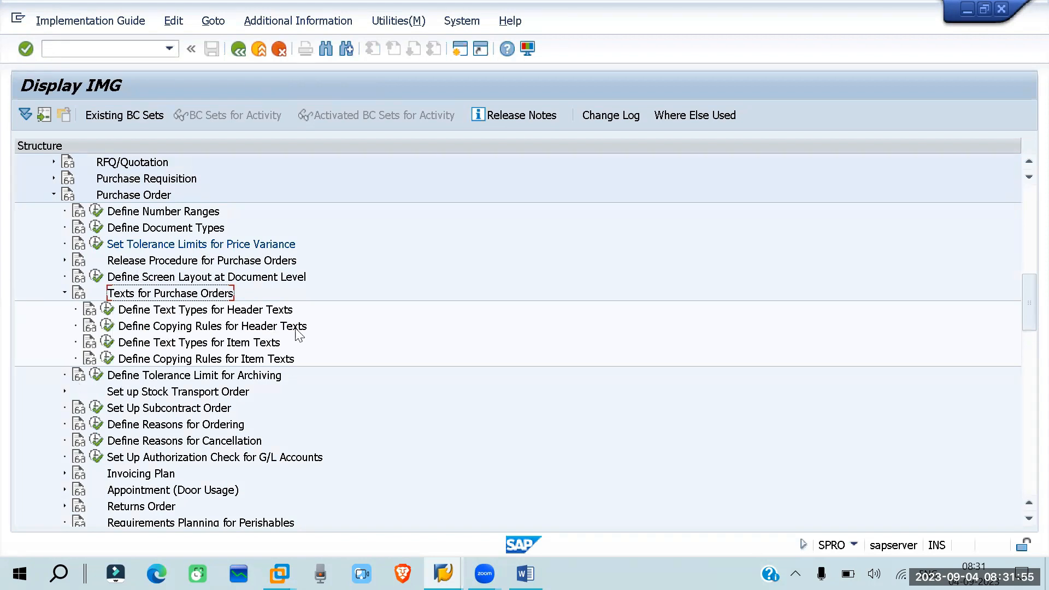
{"action": "left_click", "coordinate": [107, 309]}
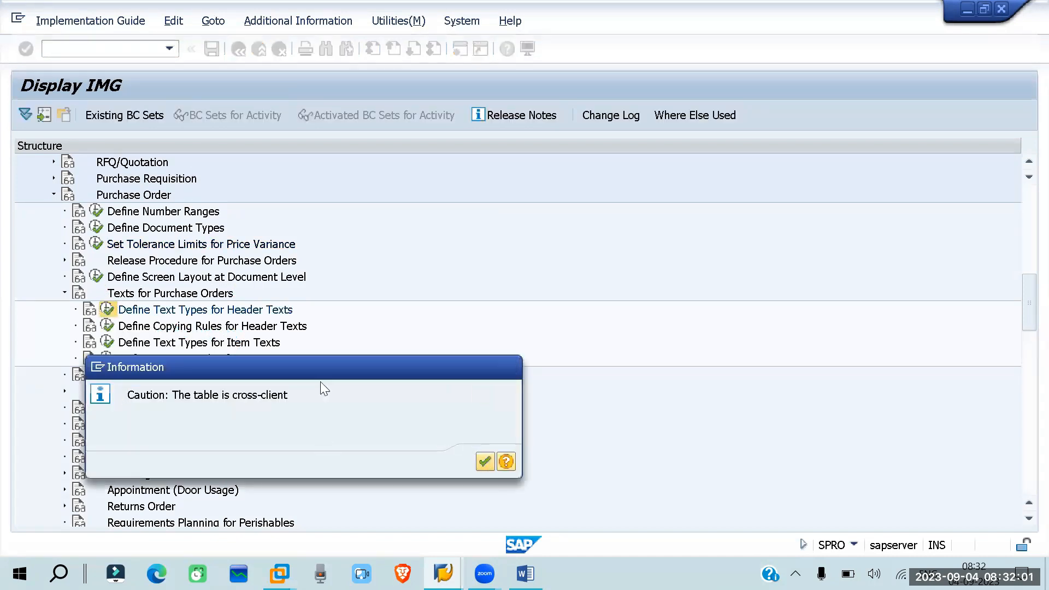
{"action": "key", "text": "Return"}
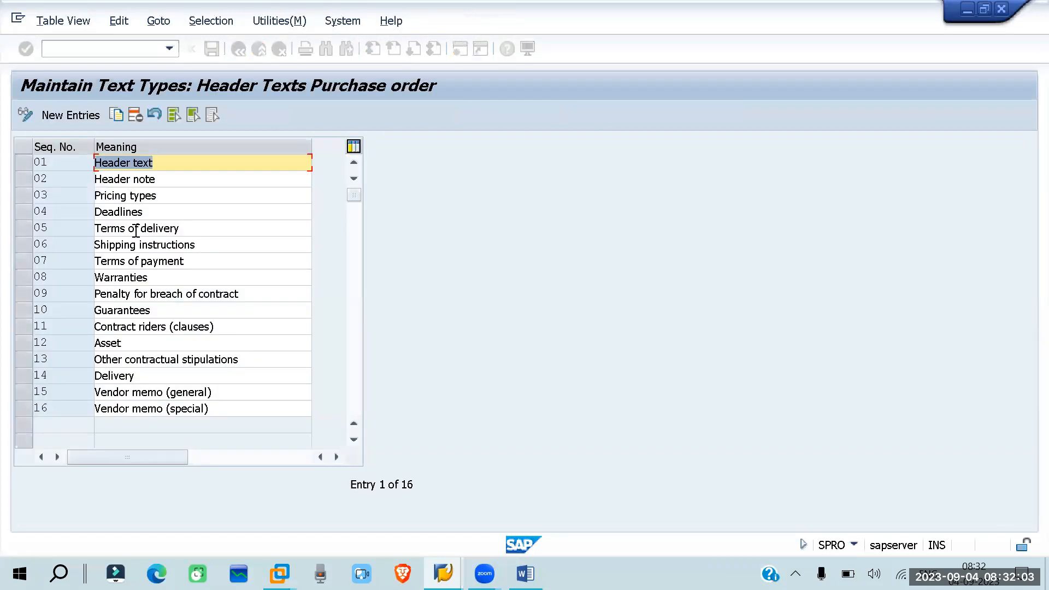
Review the purchase order header text types from Pricing types through Vendor memo (special), and return to the implementation guide.
{"action": "left_click", "coordinate": [152, 198]}
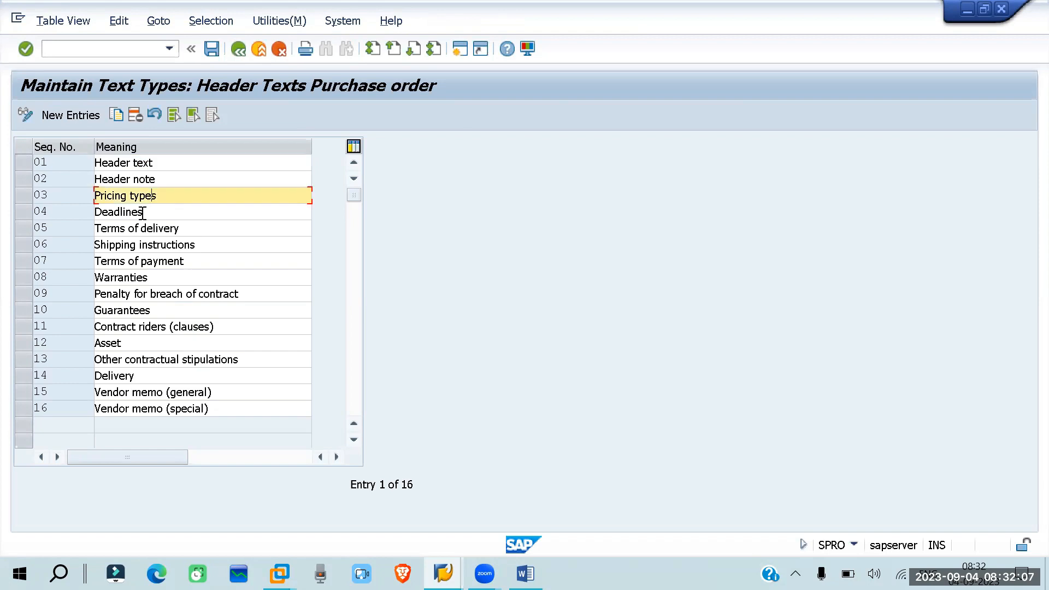
{"action": "left_click", "coordinate": [143, 213]}
{"action": "left_click", "coordinate": [164, 229]}
{"action": "left_click", "coordinate": [160, 246]}
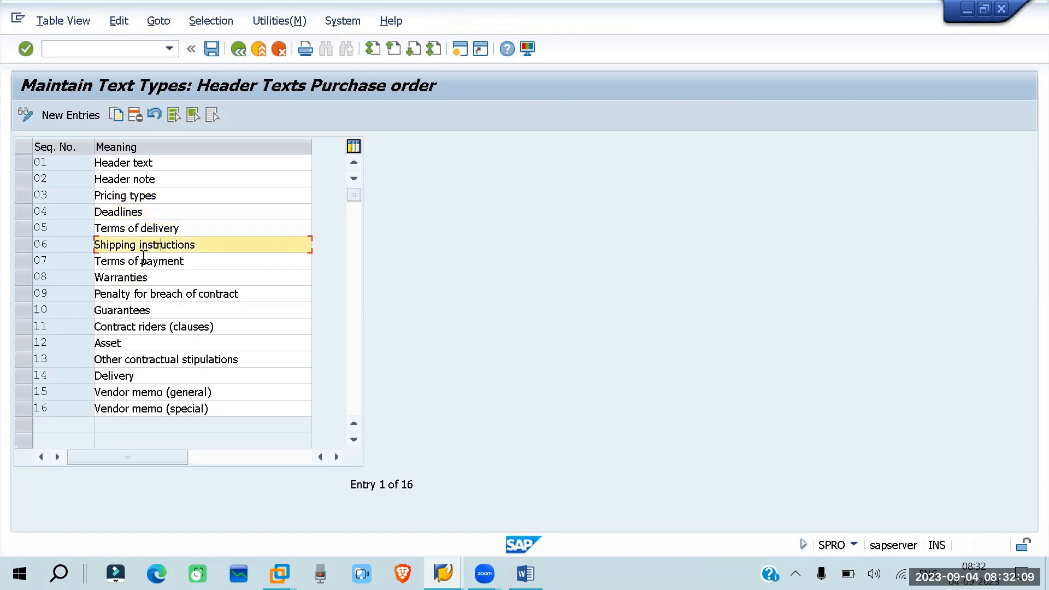
{"action": "left_click", "coordinate": [135, 263]}
{"action": "left_click", "coordinate": [137, 278]}
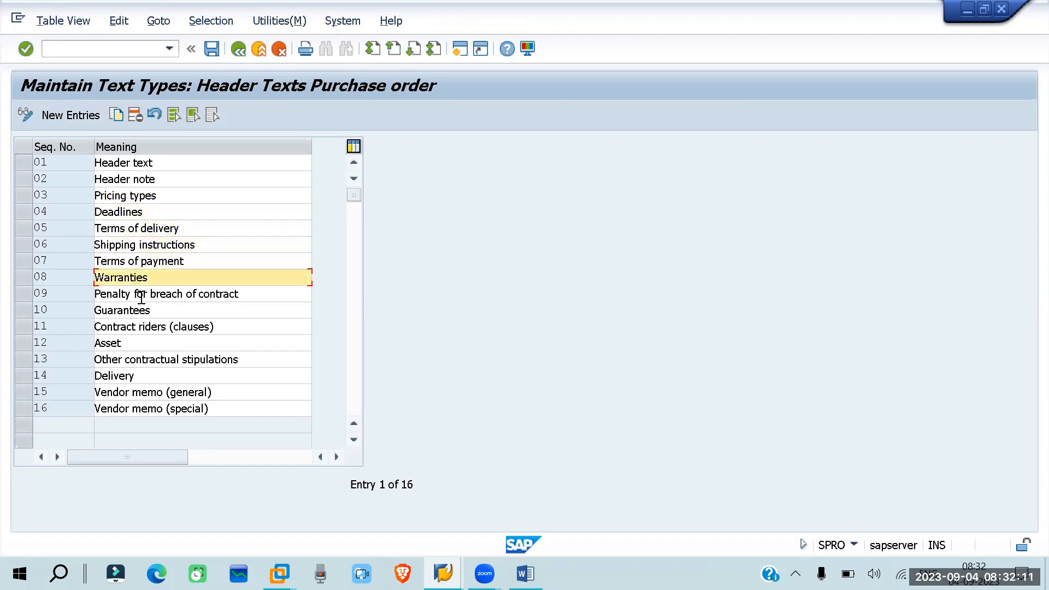
{"action": "left_click", "coordinate": [140, 296]}
{"action": "left_click", "coordinate": [145, 309]}
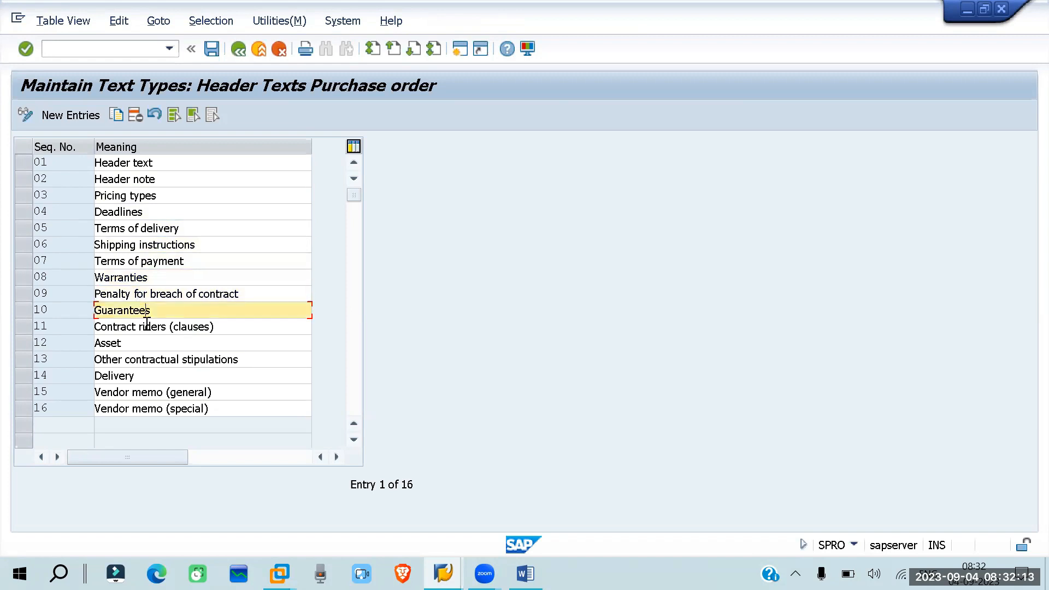
{"action": "left_click", "coordinate": [148, 329]}
{"action": "left_click", "coordinate": [146, 342]}
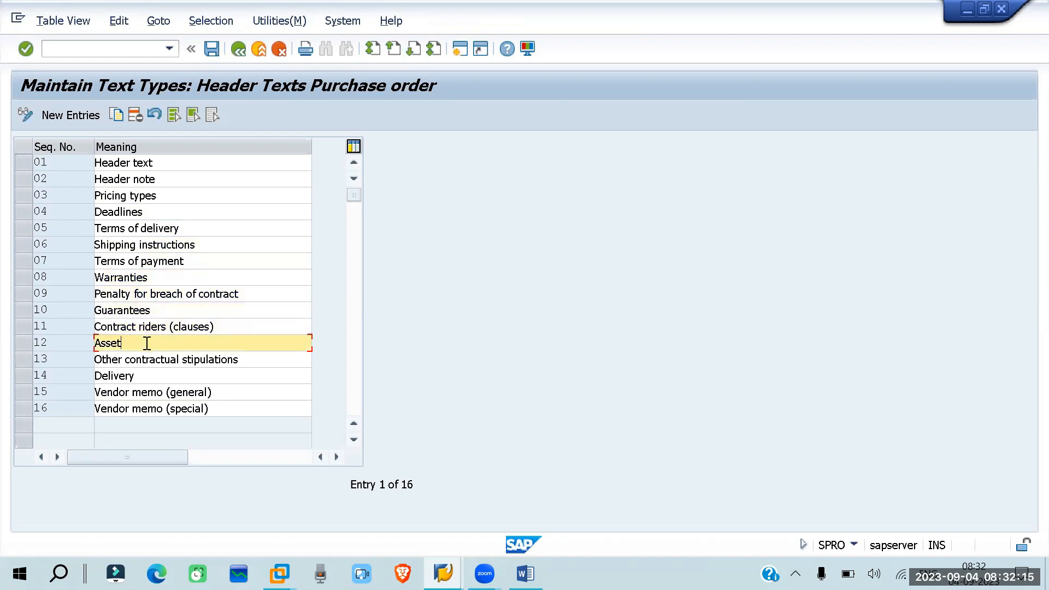
{"action": "left_click", "coordinate": [146, 359]}
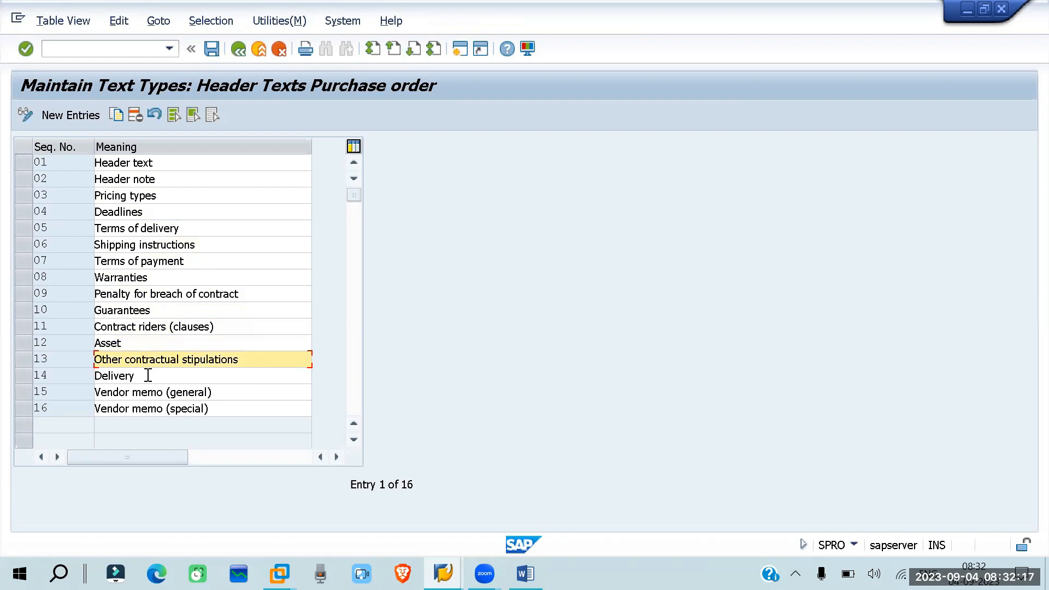
{"action": "left_click", "coordinate": [136, 376]}
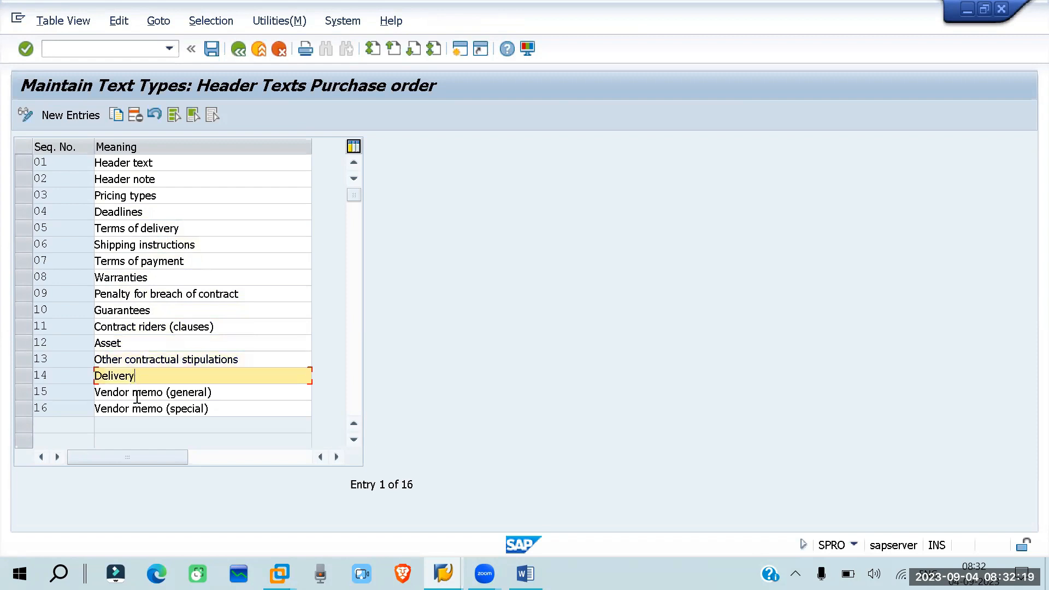
{"action": "left_click", "coordinate": [137, 394]}
{"action": "left_click", "coordinate": [140, 409]}
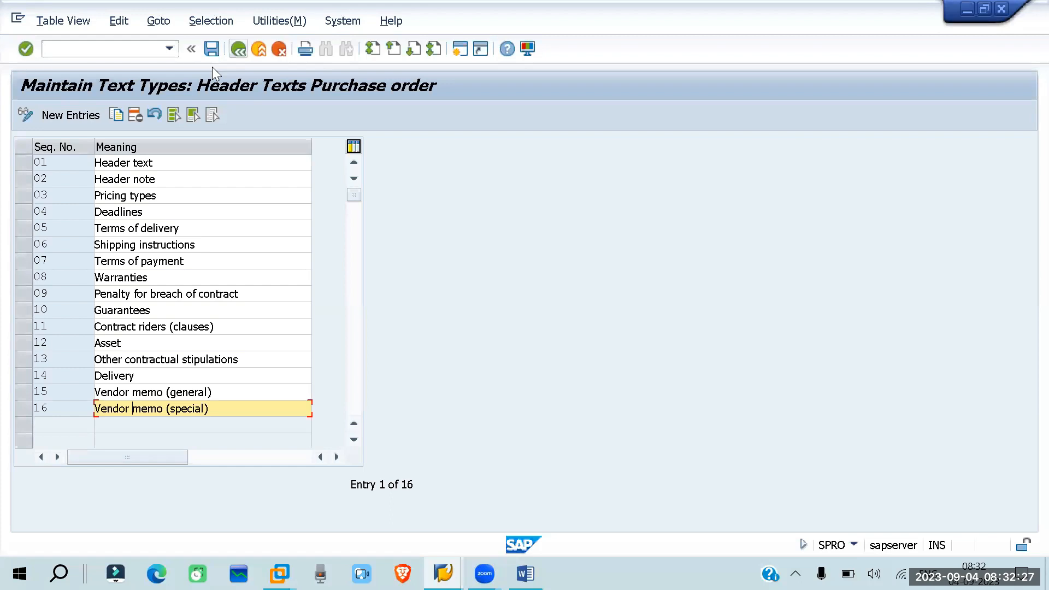
{"action": "key", "text": "F3"}
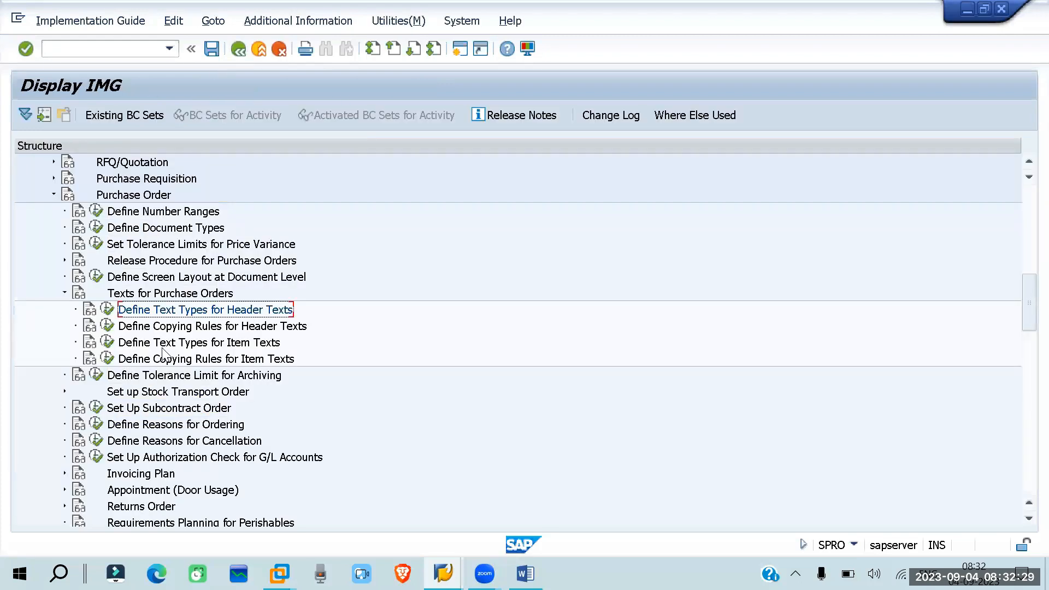
Open the purchase order item text type definitions and review the entries from Item text through SHIPPING NOTIFICATION.
{"action": "left_click", "coordinate": [108, 341]}
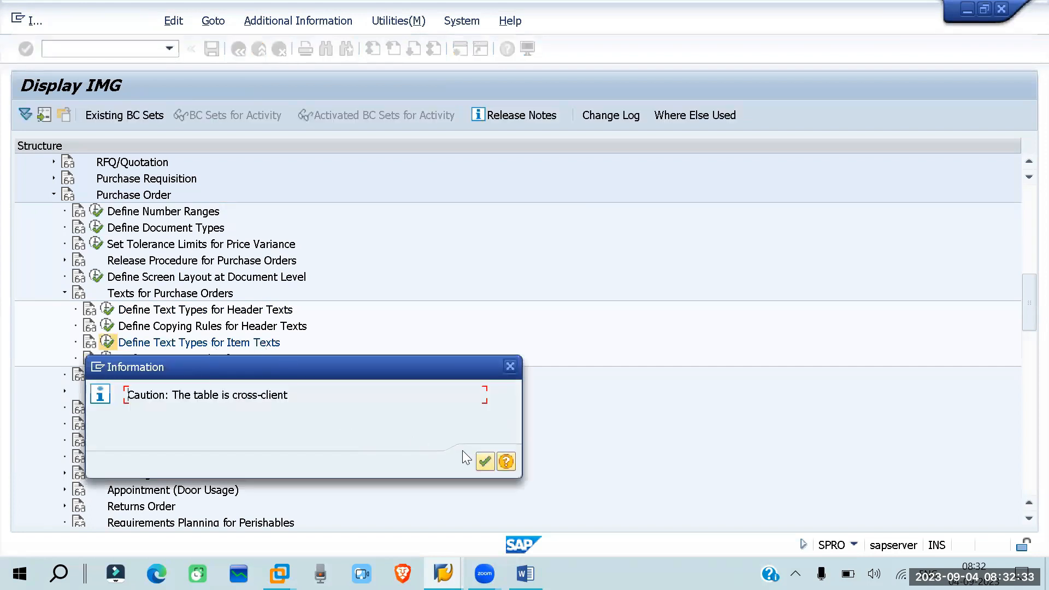
{"action": "left_click", "coordinate": [483, 460]}
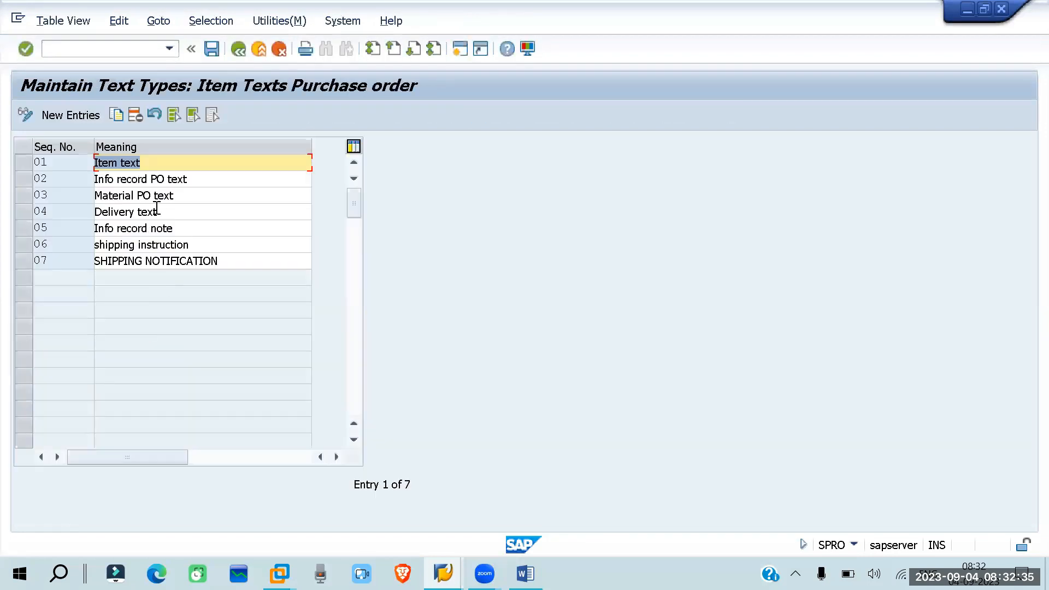
{"action": "left_click", "coordinate": [65, 164]}
{"action": "left_click", "coordinate": [197, 178]}
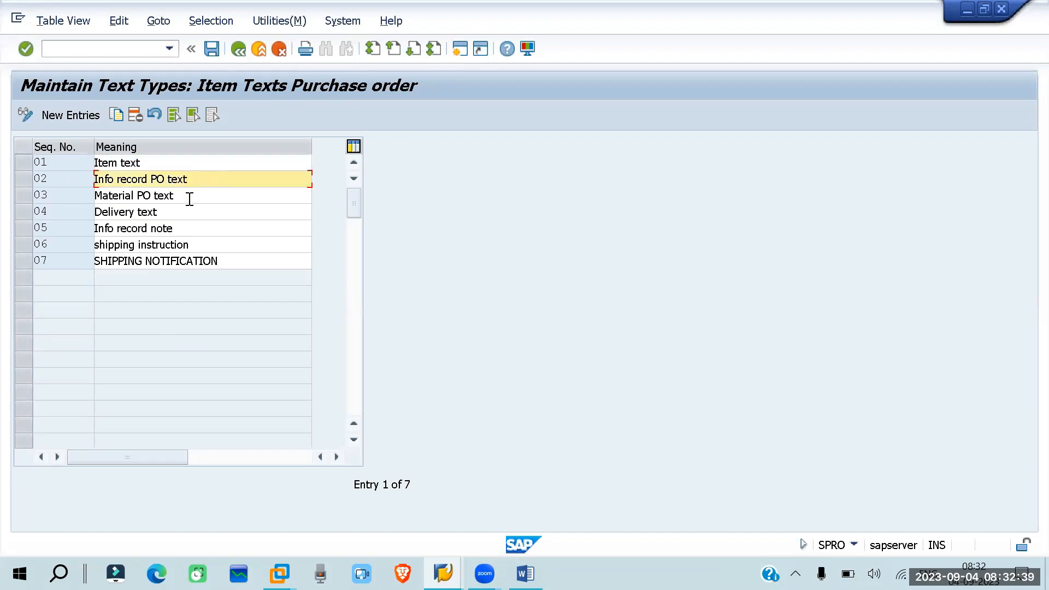
{"action": "left_click", "coordinate": [191, 198]}
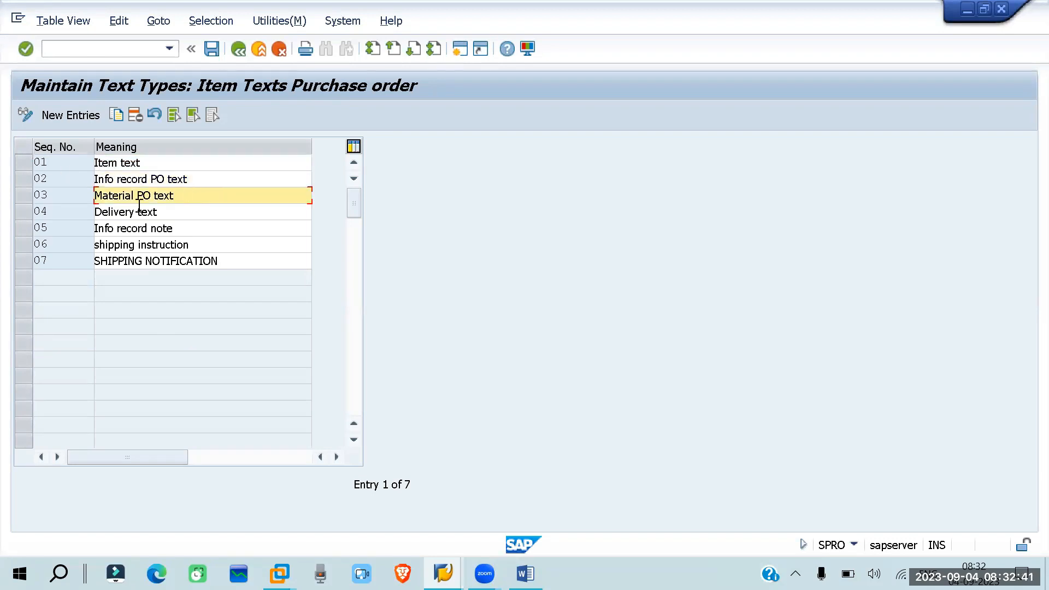
{"action": "left_click", "coordinate": [182, 216]}
{"action": "left_click", "coordinate": [186, 229]}
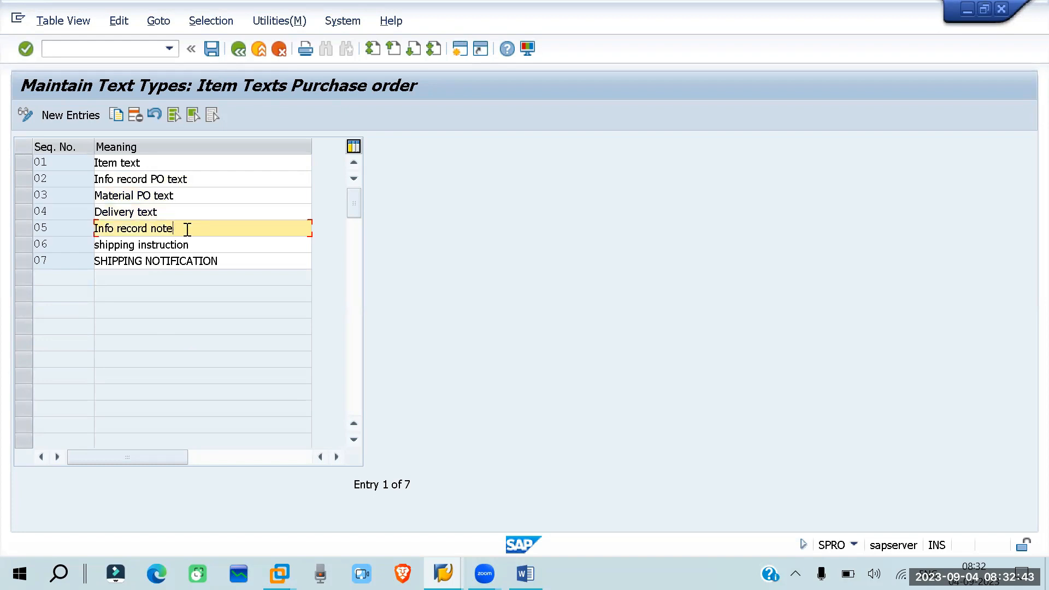
{"action": "left_click", "coordinate": [199, 246]}
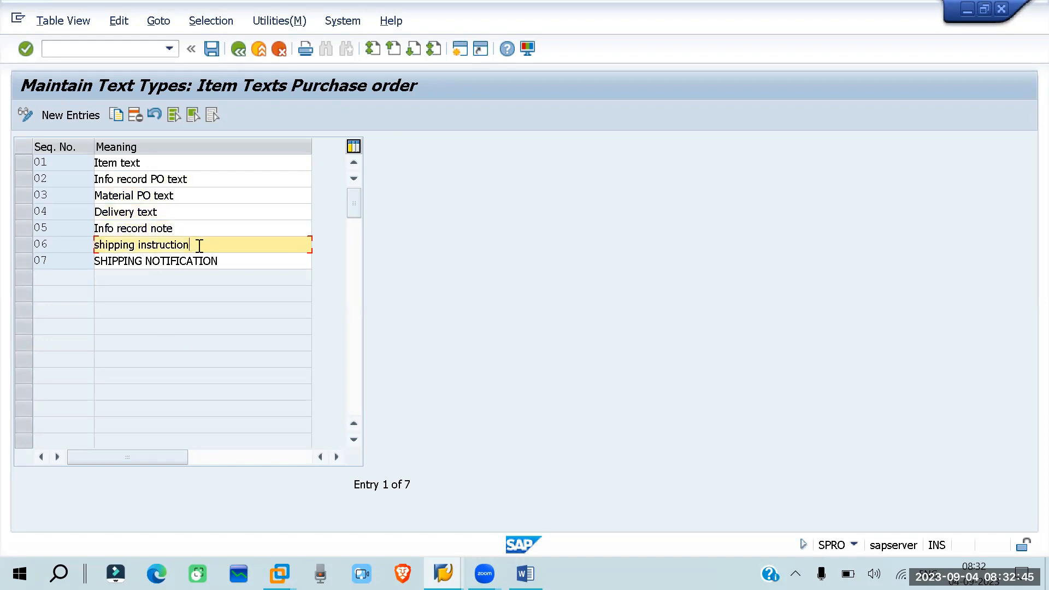
{"action": "left_click", "coordinate": [233, 262]}
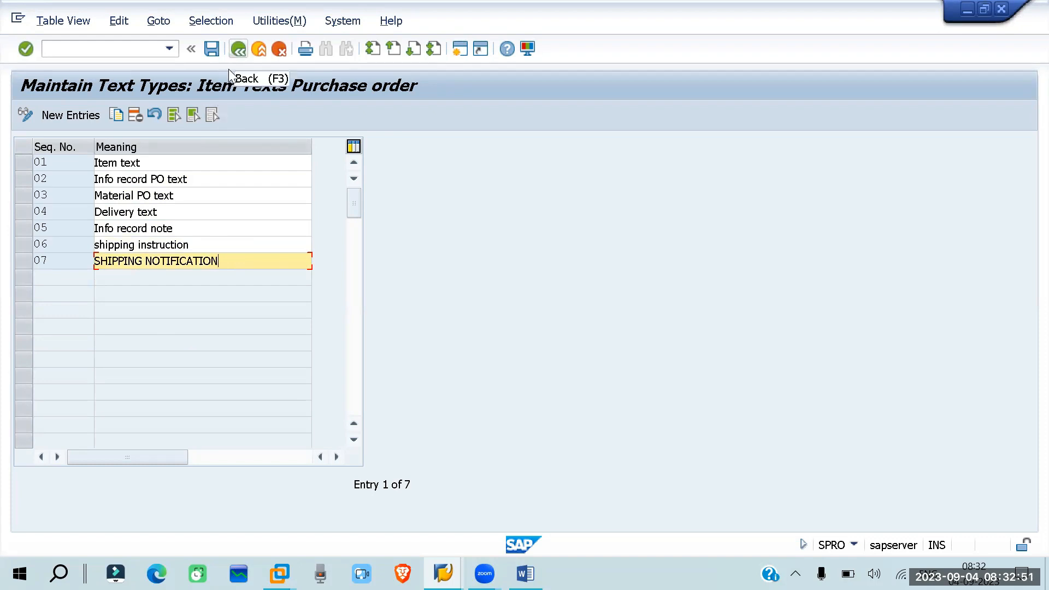
Return to the implementation guide and open the text linkages of Header text in the purchase order header text copying rules.
{"action": "key", "text": "F3"}
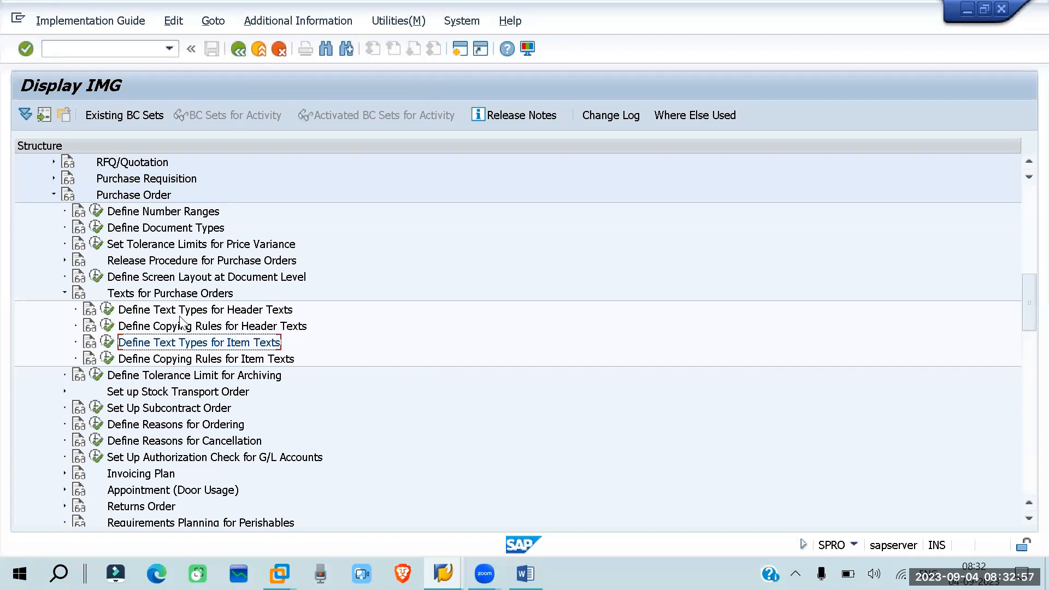
{"action": "left_click", "coordinate": [108, 326]}
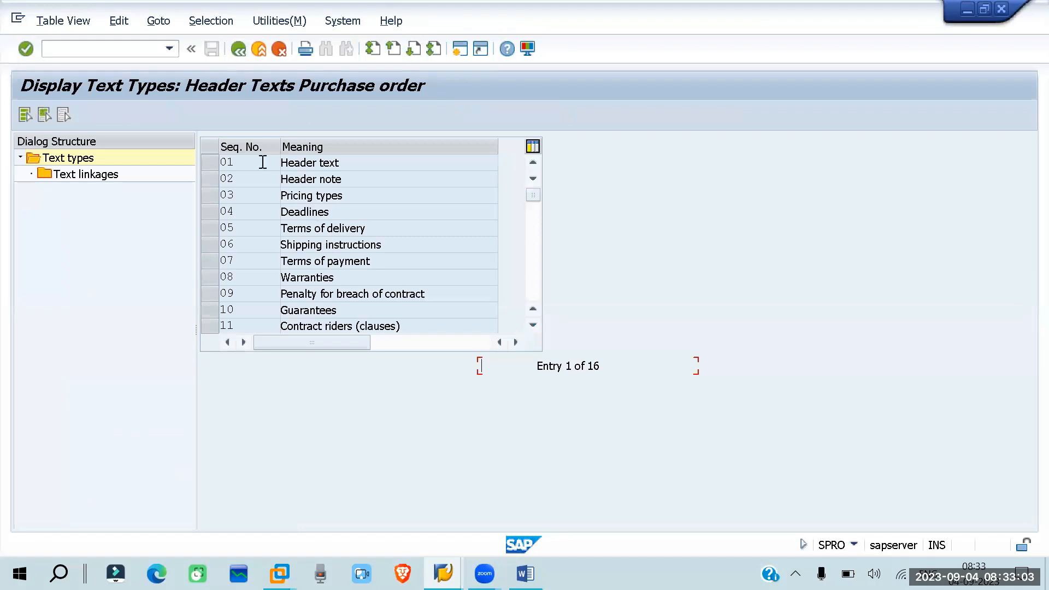
{"action": "left_click", "coordinate": [232, 162]}
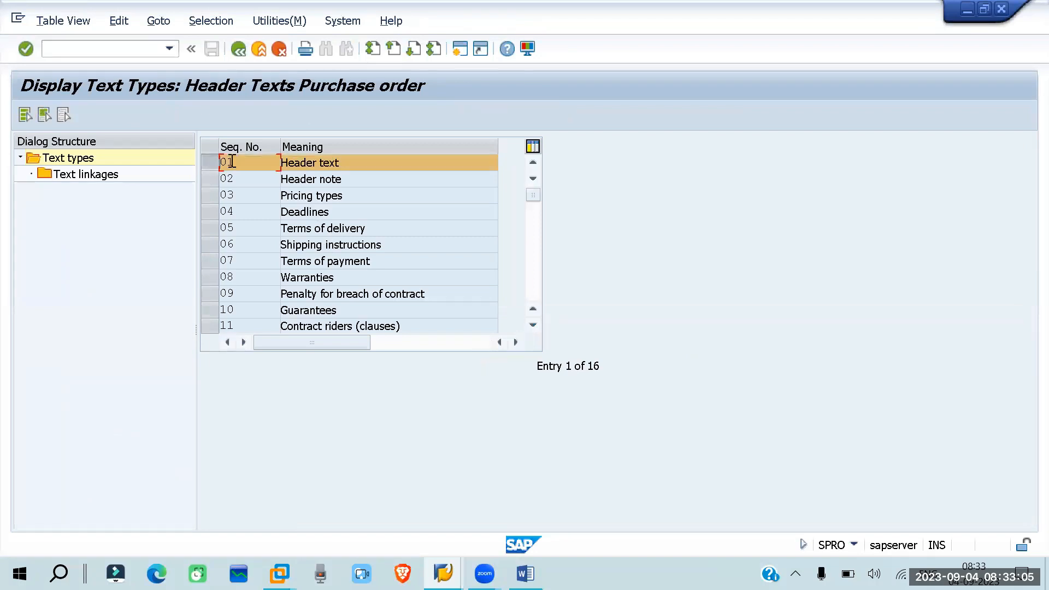
{"action": "double_click", "coordinate": [63, 174]}
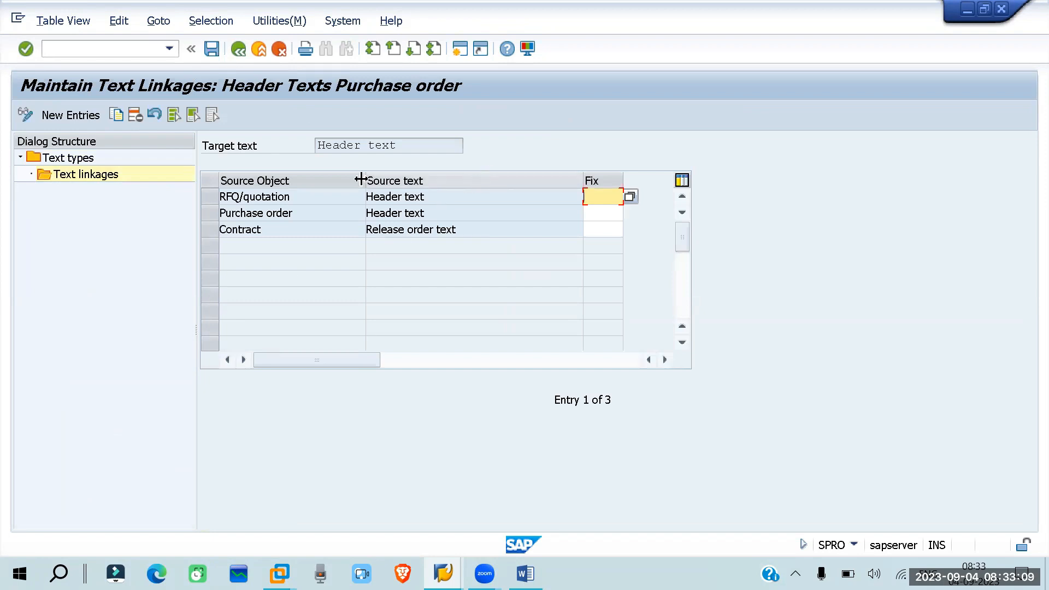
Examine the Contract source object and its Fix setting in the Header text linkages, and return to the implementation guide.
{"action": "left_click", "coordinate": [267, 230]}
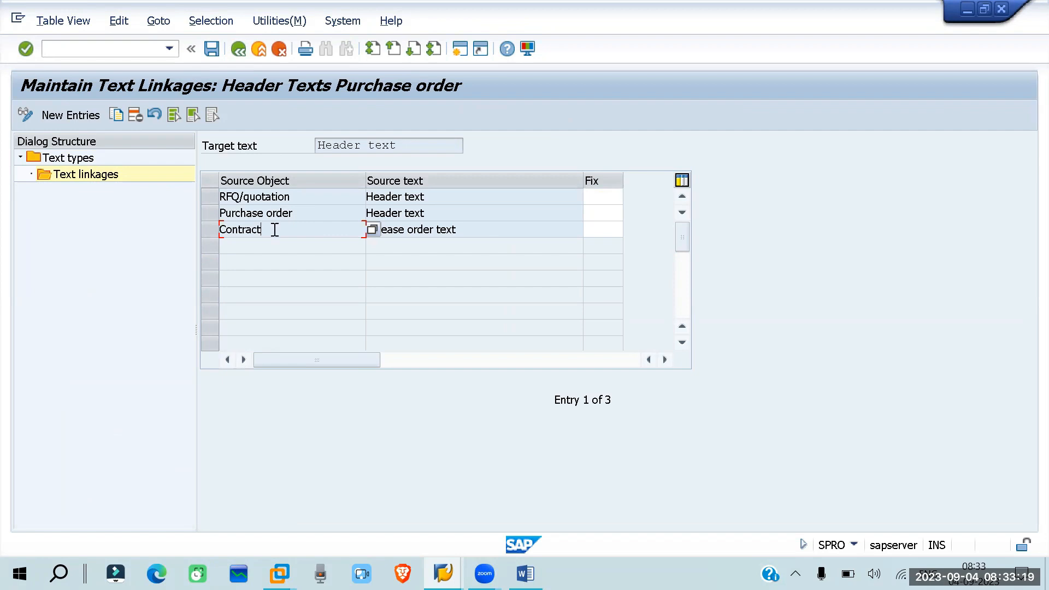
{"action": "left_click", "coordinate": [610, 229]}
{"action": "left_click_drag", "start_coordinate": [272, 228], "coordinate": [161, 235]}
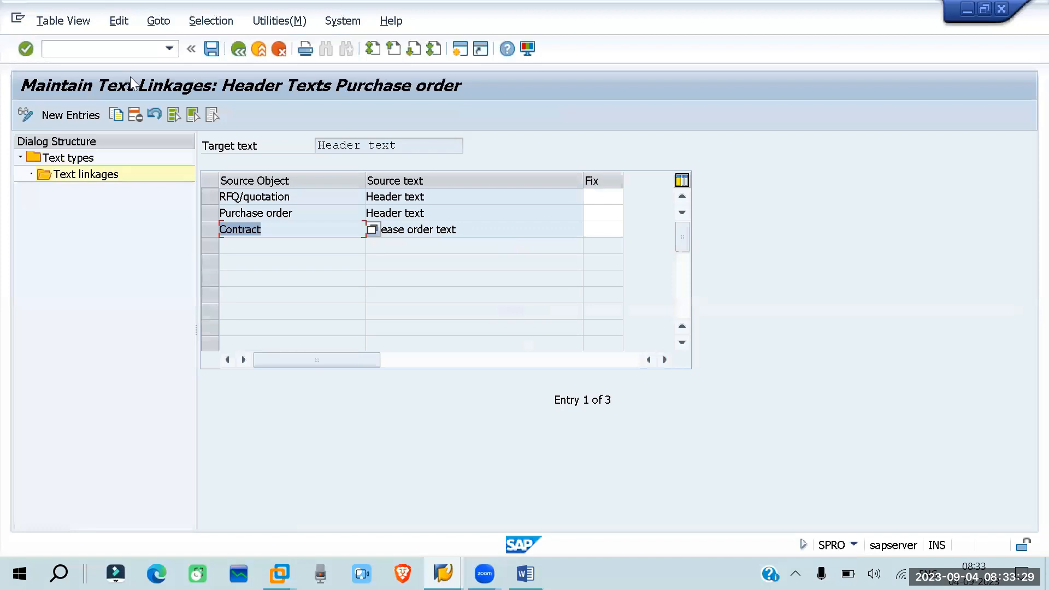
{"action": "left_click", "coordinate": [238, 49]}
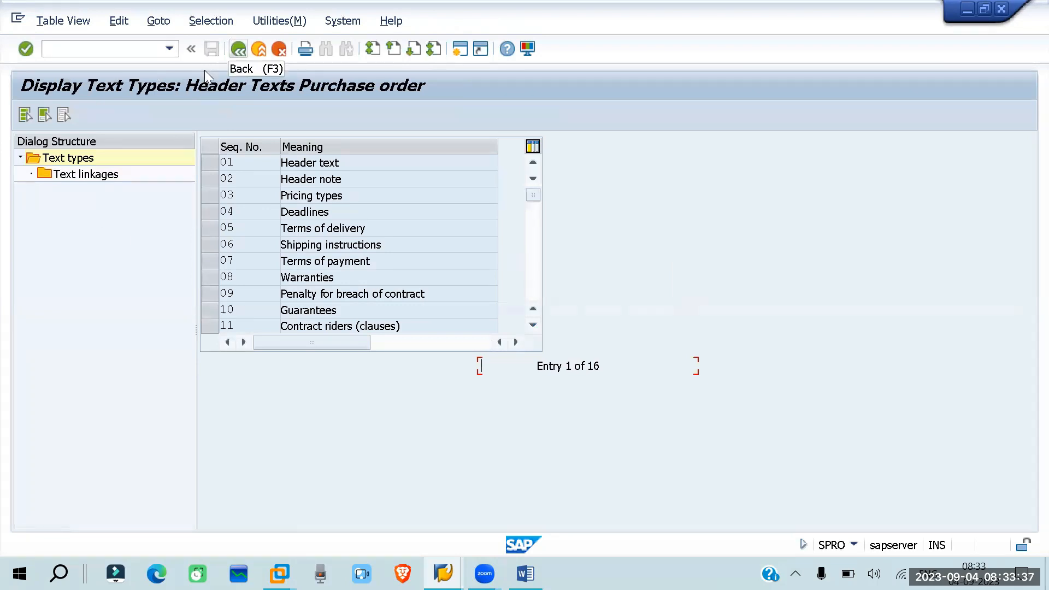
{"action": "left_click", "coordinate": [238, 48]}
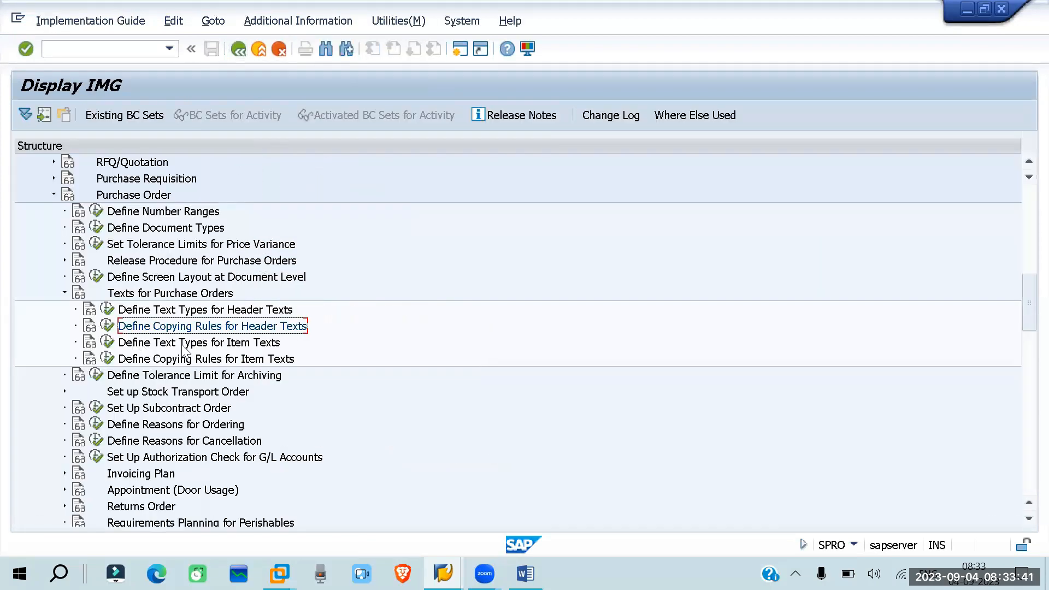
Recheck the purchase order item text types, accepting the cross-client notice, and return to the implementation guide.
{"action": "left_click", "coordinate": [108, 342]}
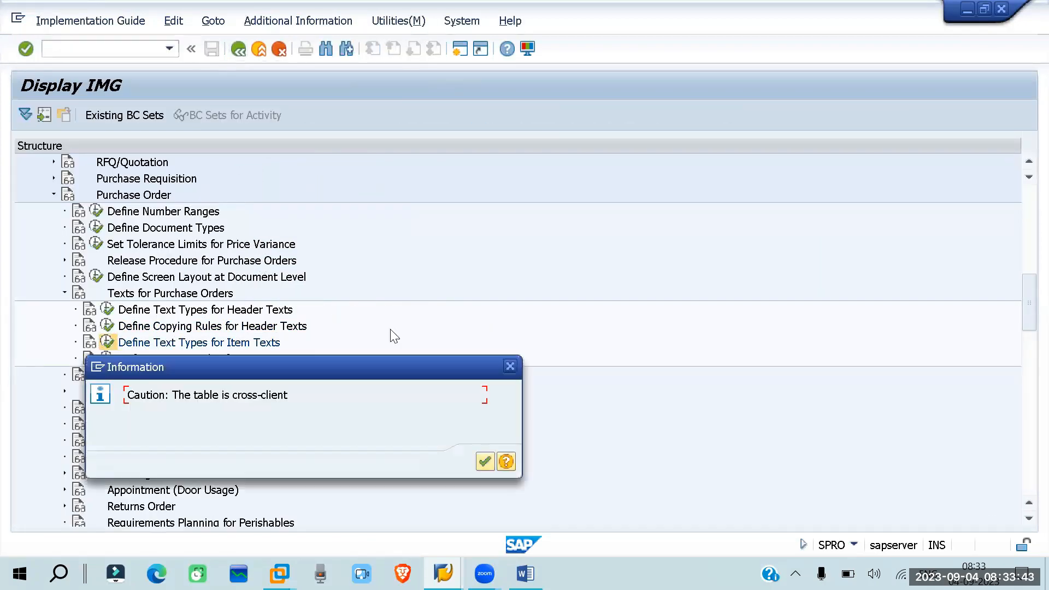
{"action": "left_click", "coordinate": [510, 365]}
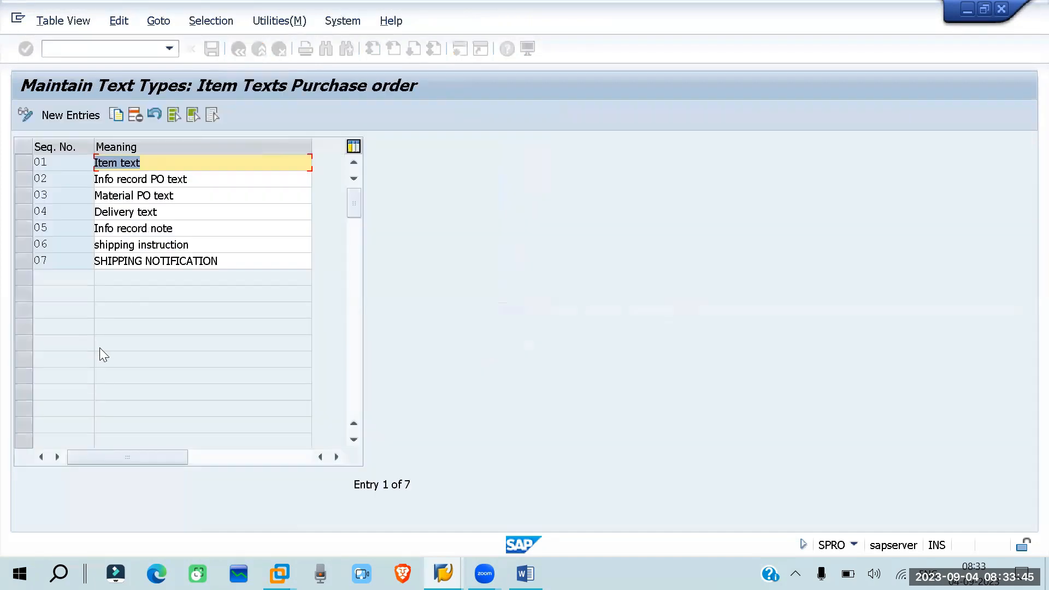
{"action": "key", "text": "F3"}
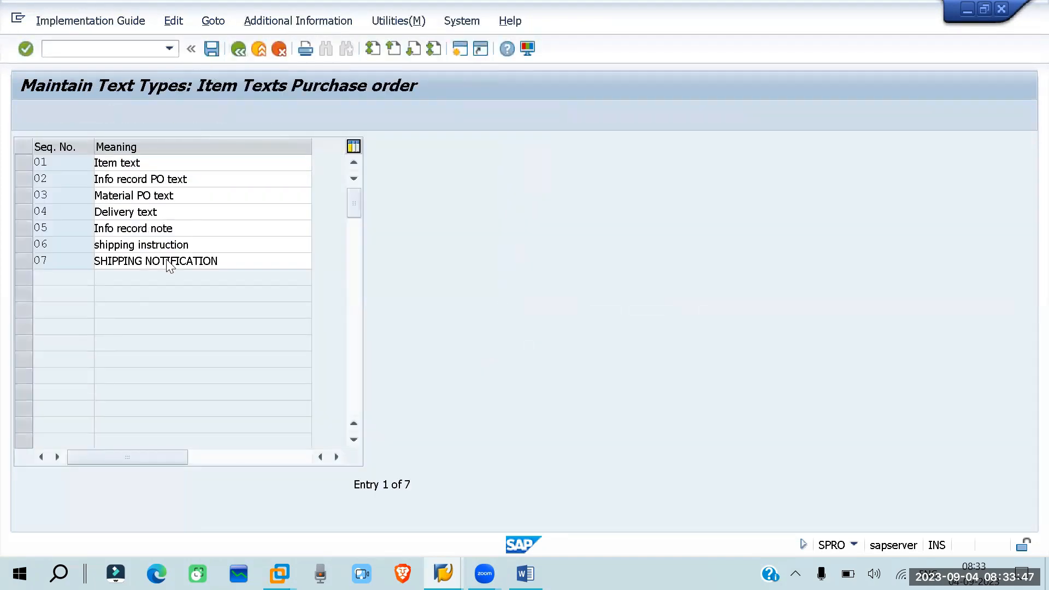
Open the text linkages of Item text in the purchase order item text copying rules.
{"action": "left_click", "coordinate": [106, 359]}
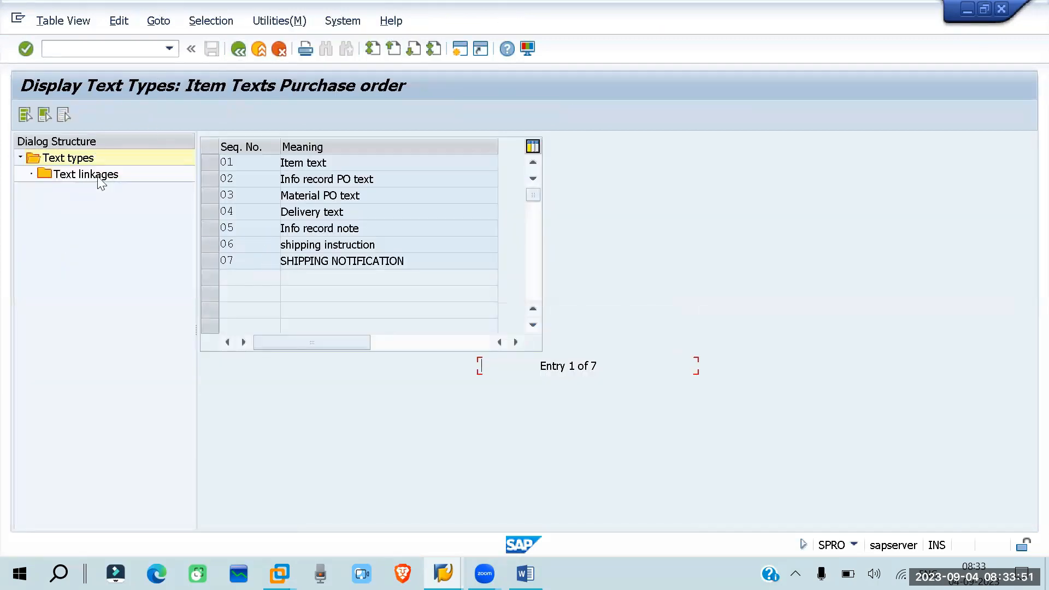
{"action": "left_click", "coordinate": [214, 166]}
{"action": "double_click", "coordinate": [68, 175]}
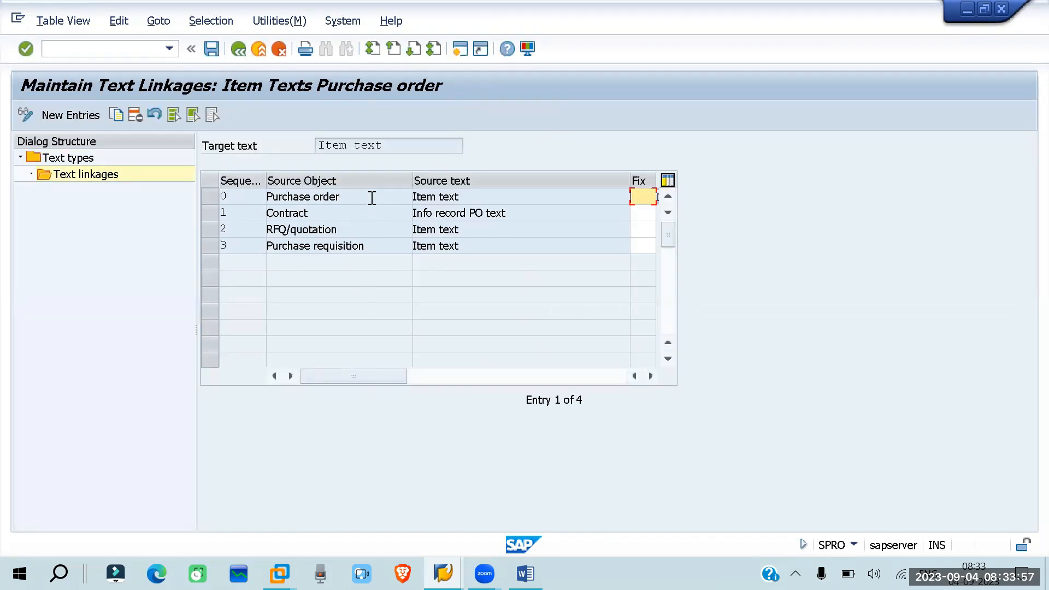
Review the Item text linkages from Purchase order through Purchase requisition, including the Fix setting, and return to the implementation guide.
{"action": "left_click_drag", "start_coordinate": [355, 199], "coordinate": [228, 189]}
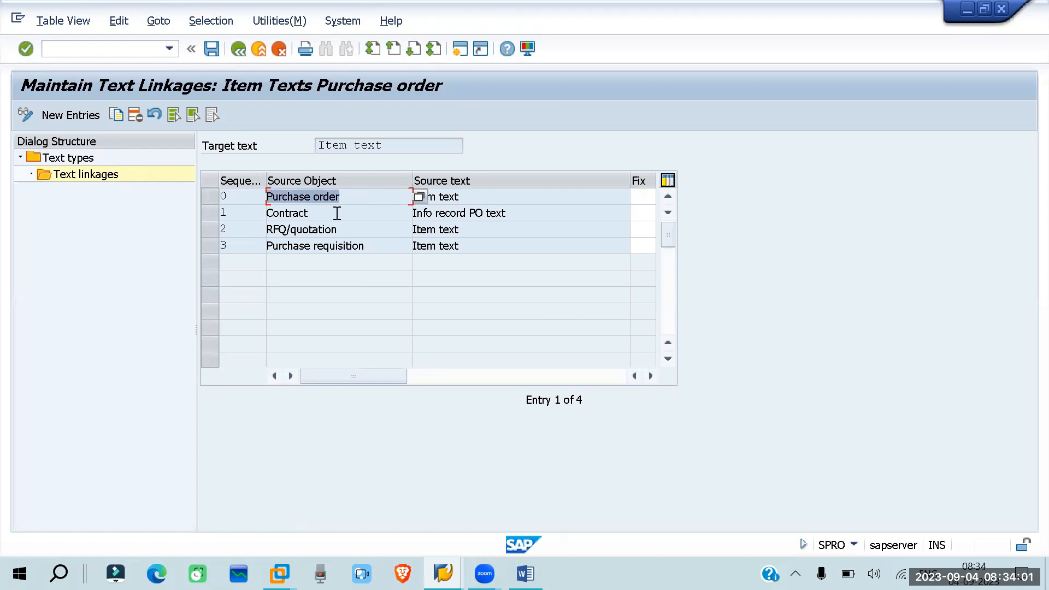
{"action": "left_click", "coordinate": [312, 213]}
{"action": "left_click", "coordinate": [361, 228]}
{"action": "left_click", "coordinate": [366, 249]}
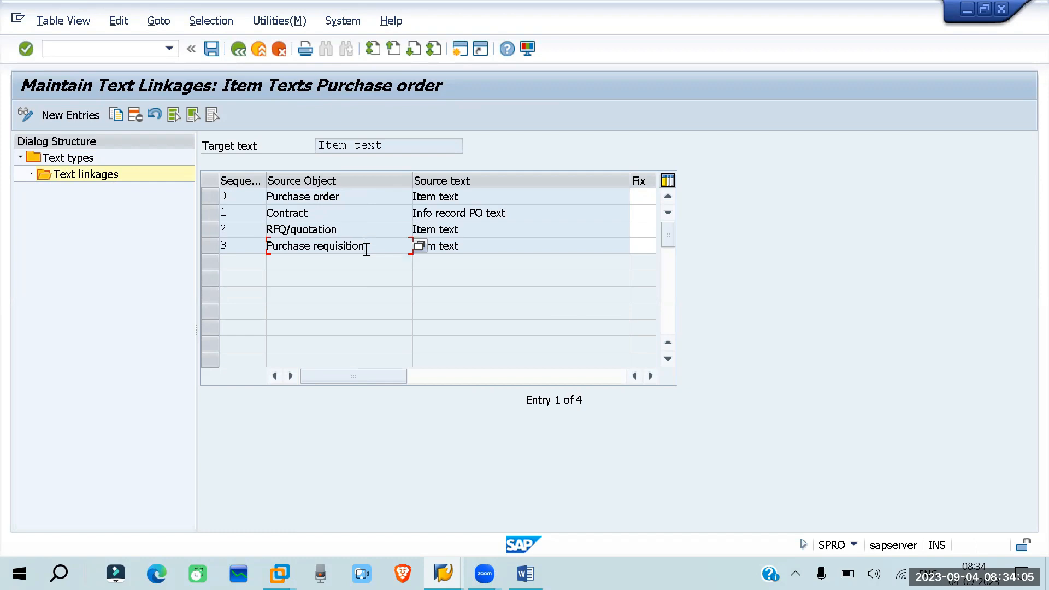
{"action": "left_click_drag", "start_coordinate": [344, 245], "coordinate": [243, 243]}
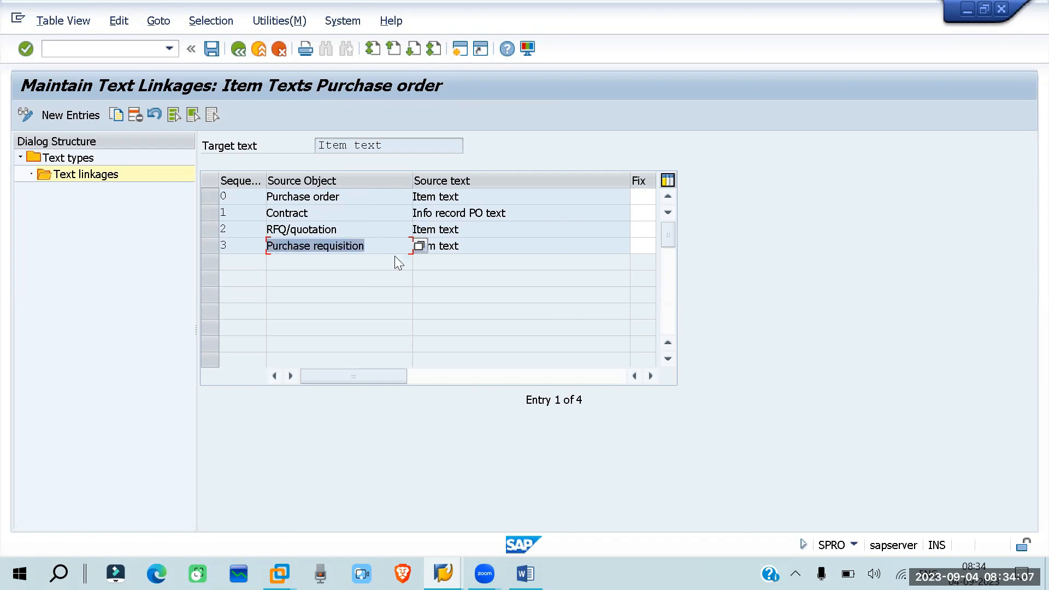
{"action": "double_click", "coordinate": [488, 247]}
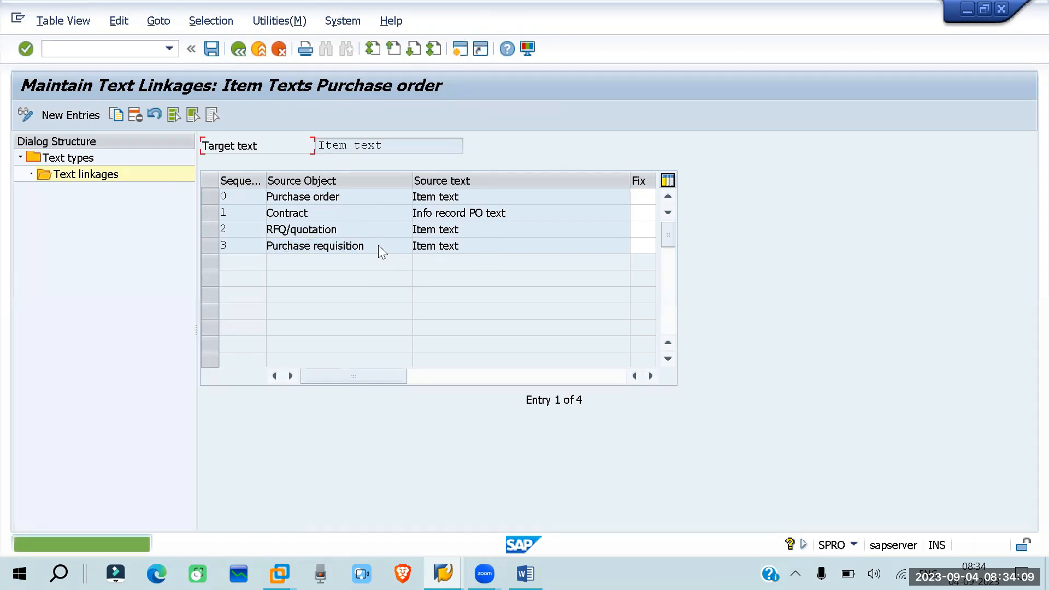
{"action": "left_click", "coordinate": [641, 246]}
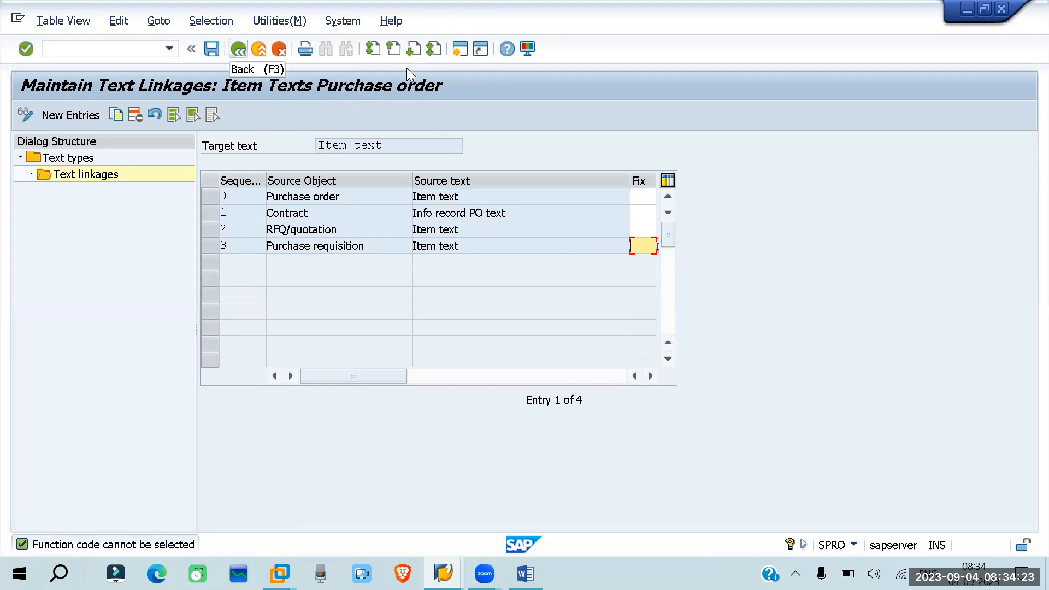
{"action": "key", "text": "F3"}
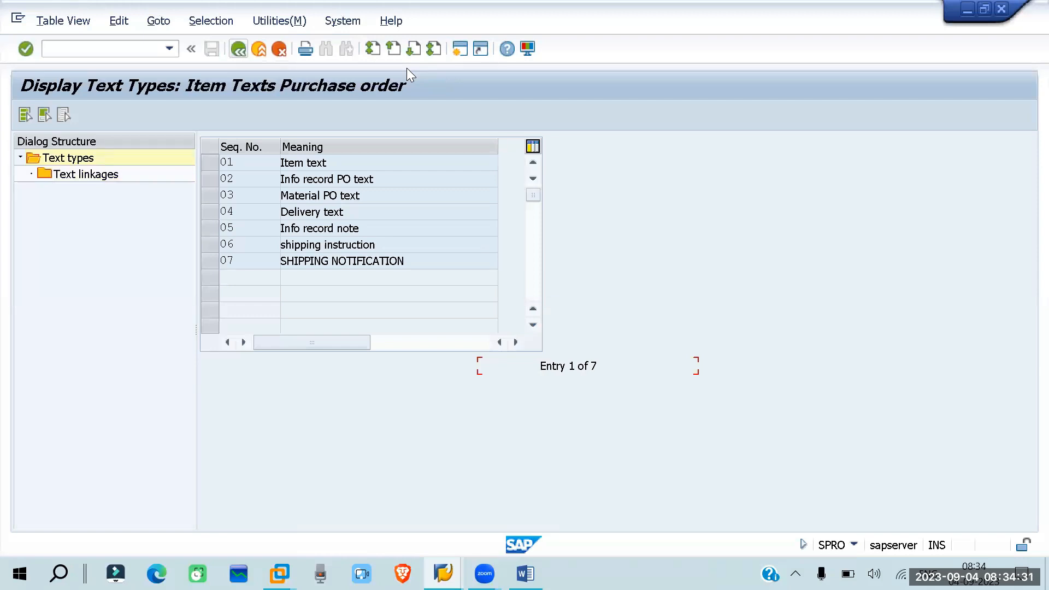
{"action": "key", "text": "F3"}
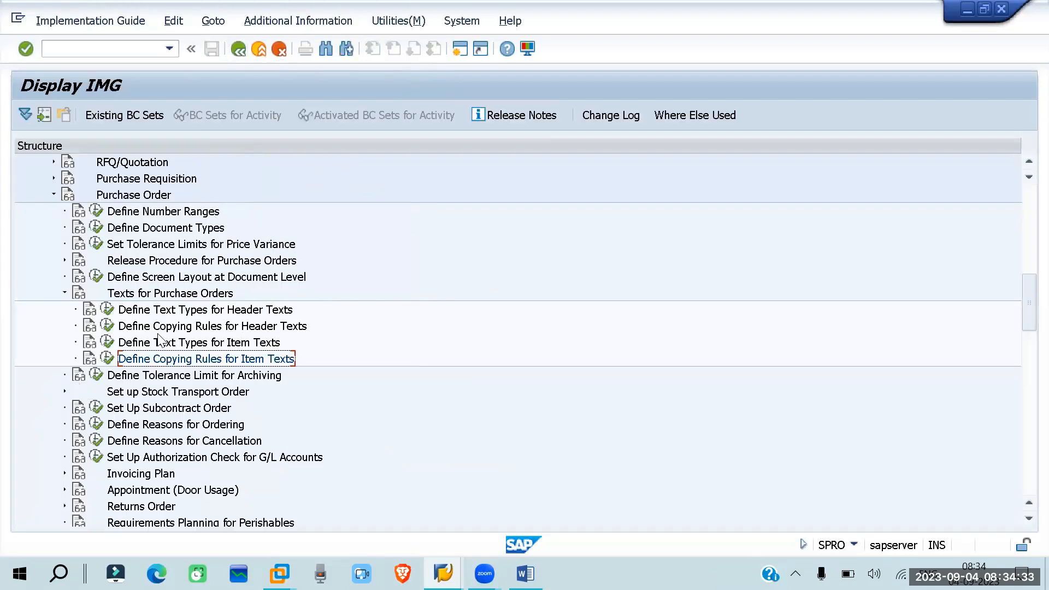
Collapse Texts for Purchase Orders and compare the Purchase Requisition customizing activities with the Purchase Order ones, collapsing Purchase Requisition again.
{"action": "left_click", "coordinate": [65, 294]}
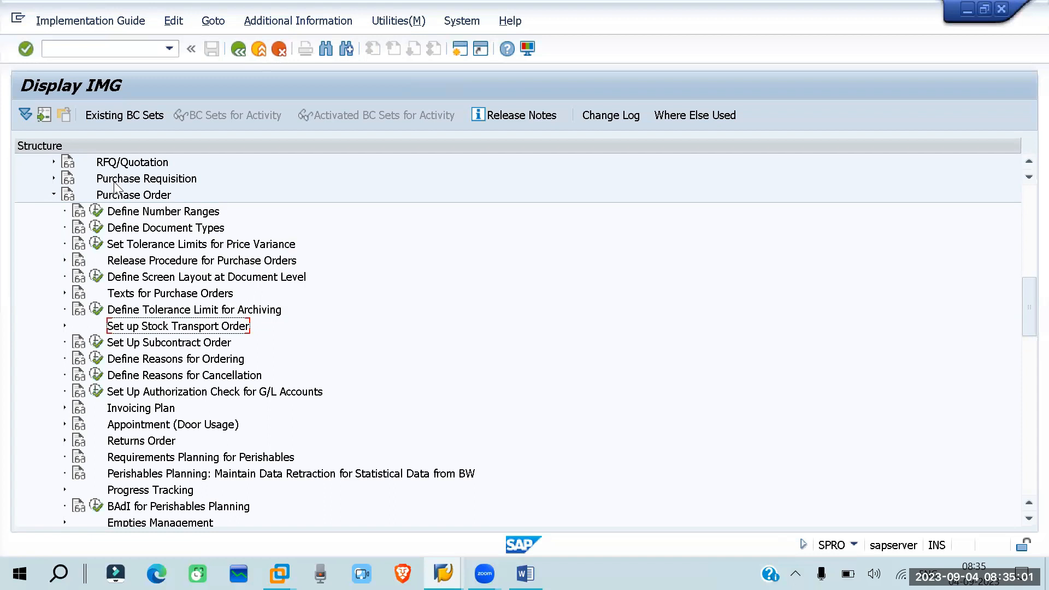
{"action": "left_click", "coordinate": [53, 177]}
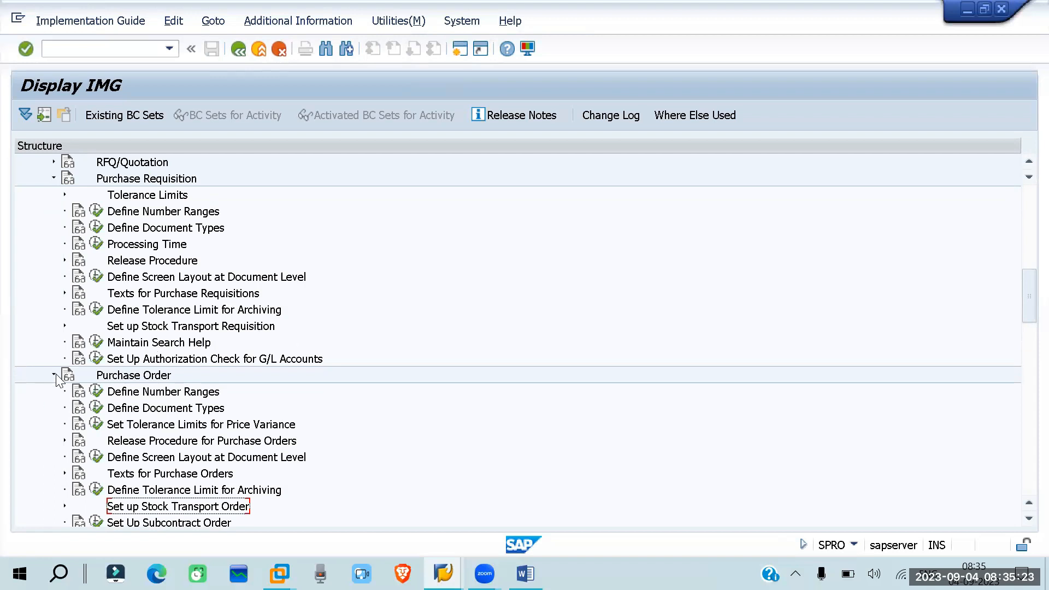
{"action": "left_click", "coordinate": [53, 178]}
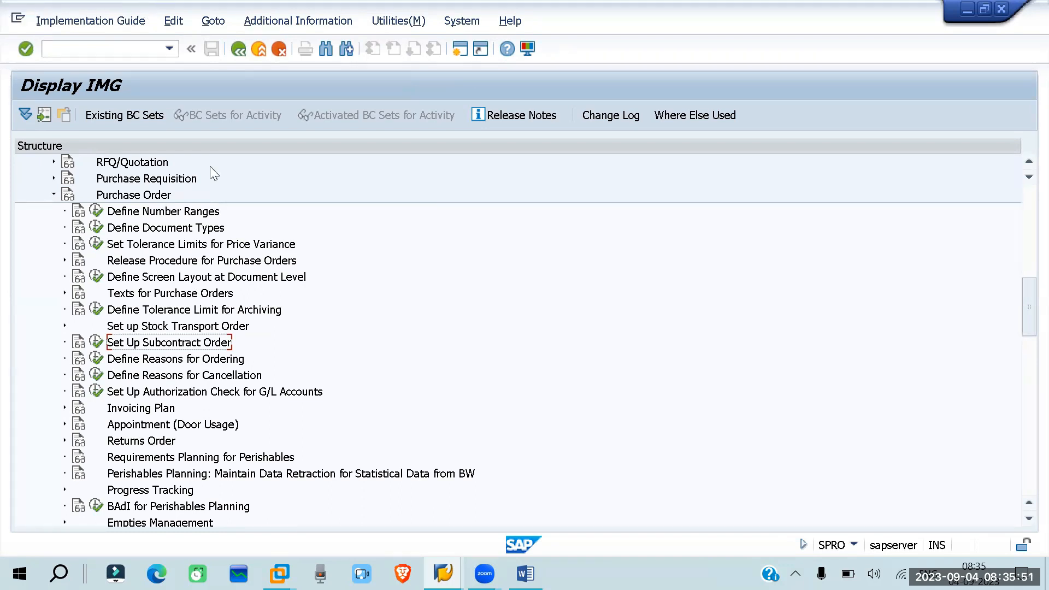
Leave the implementation guide for the SAP Easy Access screen with the /n command.
{"action": "left_click", "coordinate": [94, 46]}
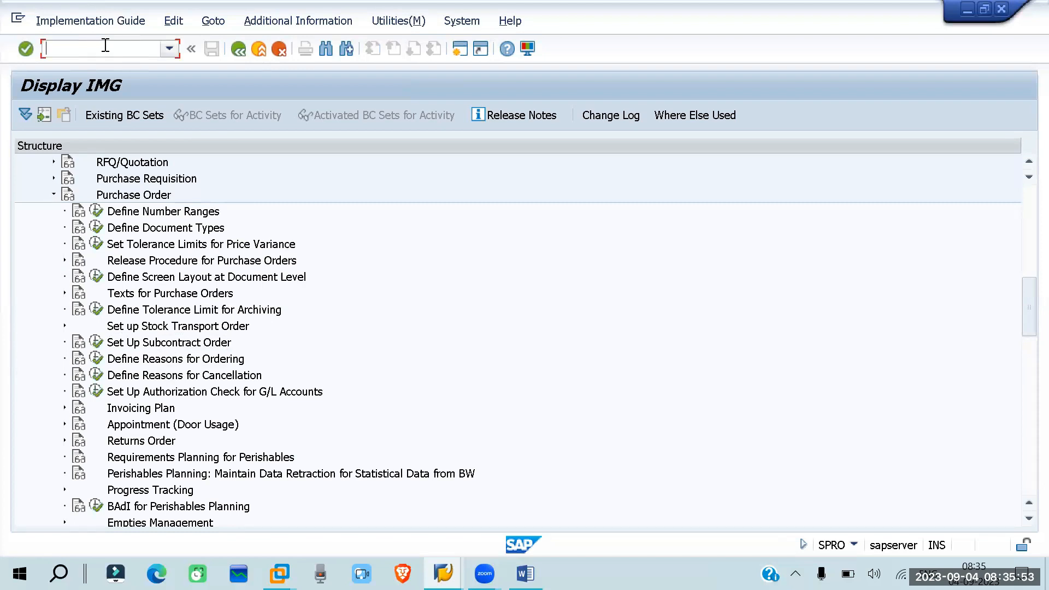
{"action": "type", "text": "/n"}
{"action": "key", "text": "Return"}
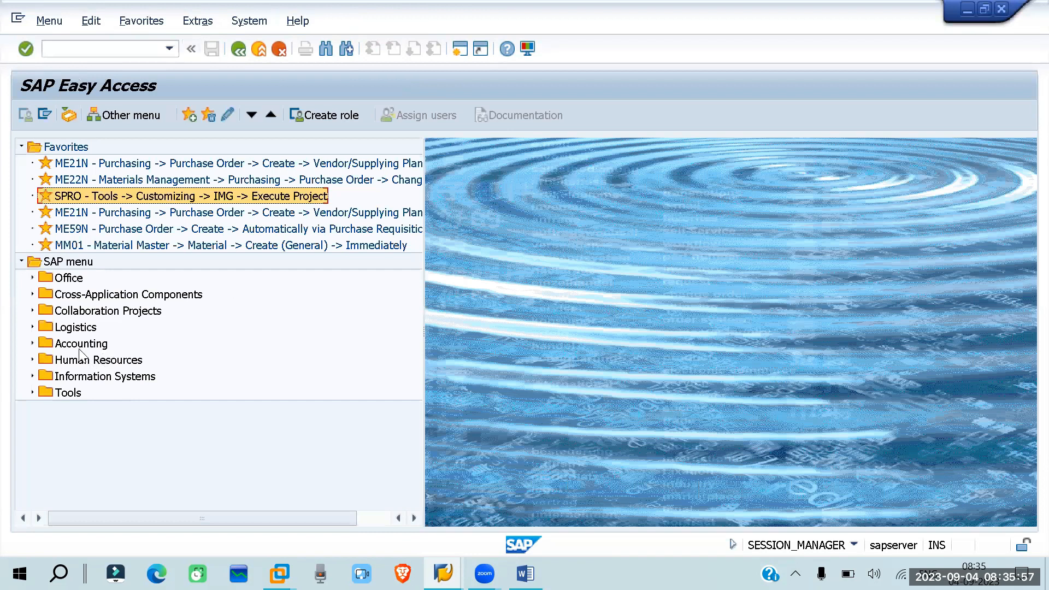
Start ME21N - Vendor/Supplying Plant Known from the Purchase Order creation transactions under Logistics, Materials Management, Purchasing.
{"action": "left_click", "coordinate": [32, 327]}
{"action": "left_click", "coordinate": [43, 344]}
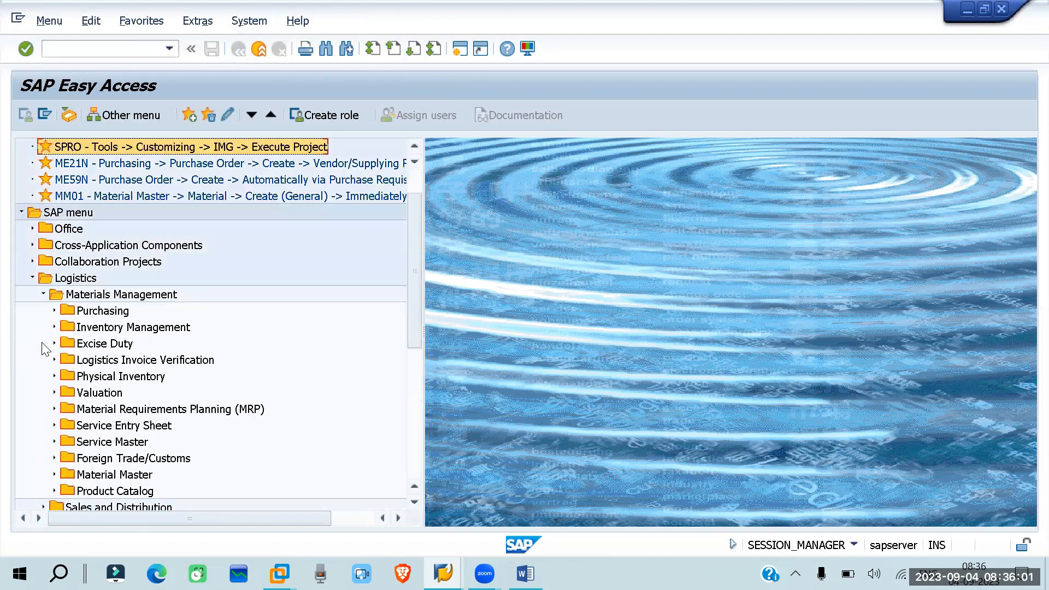
{"action": "left_click", "coordinate": [54, 310]}
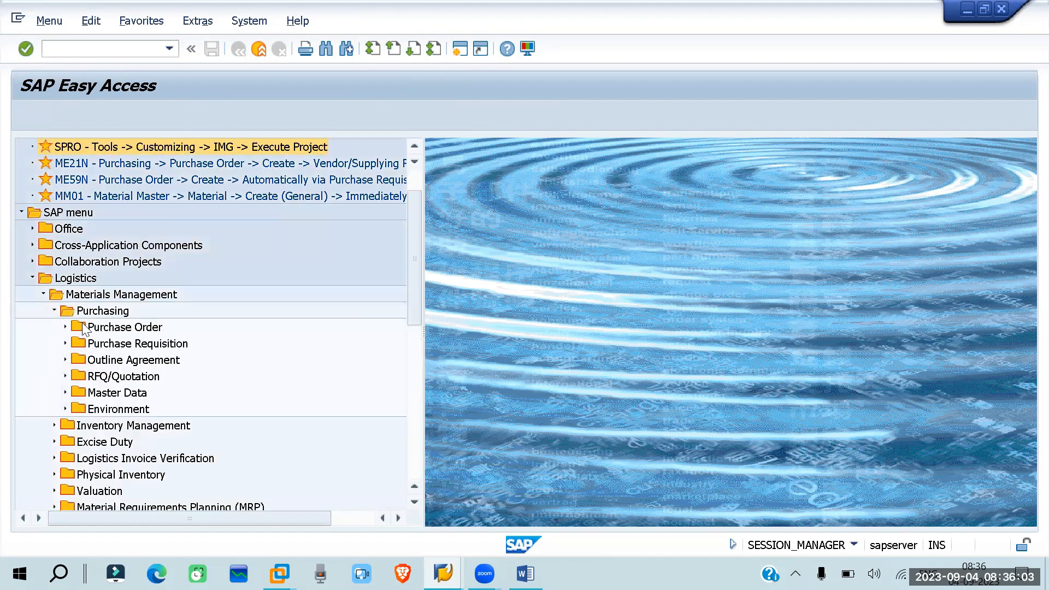
{"action": "left_click", "coordinate": [64, 327]}
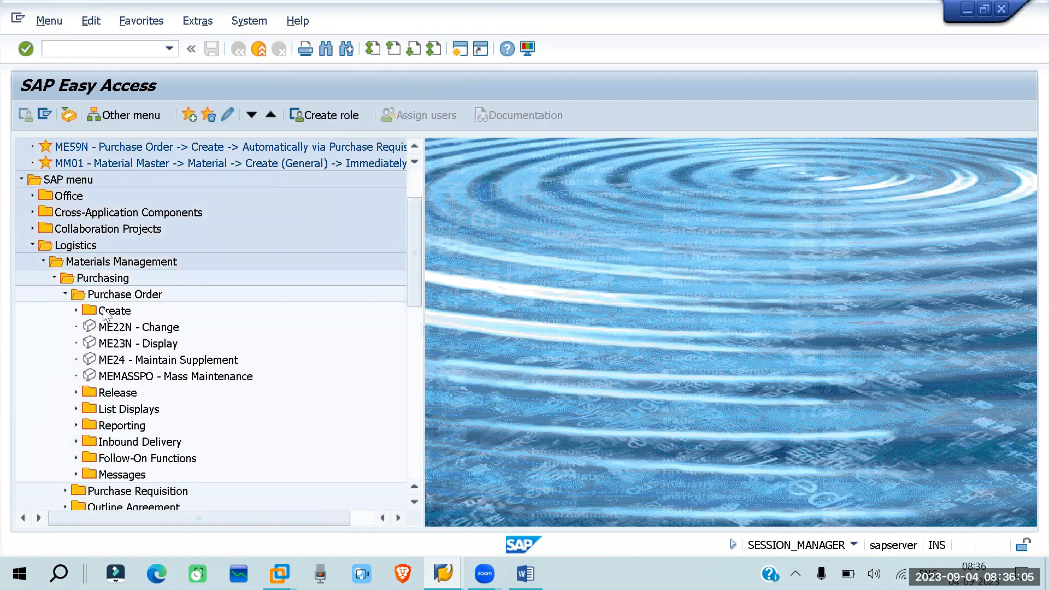
{"action": "left_click", "coordinate": [76, 310]}
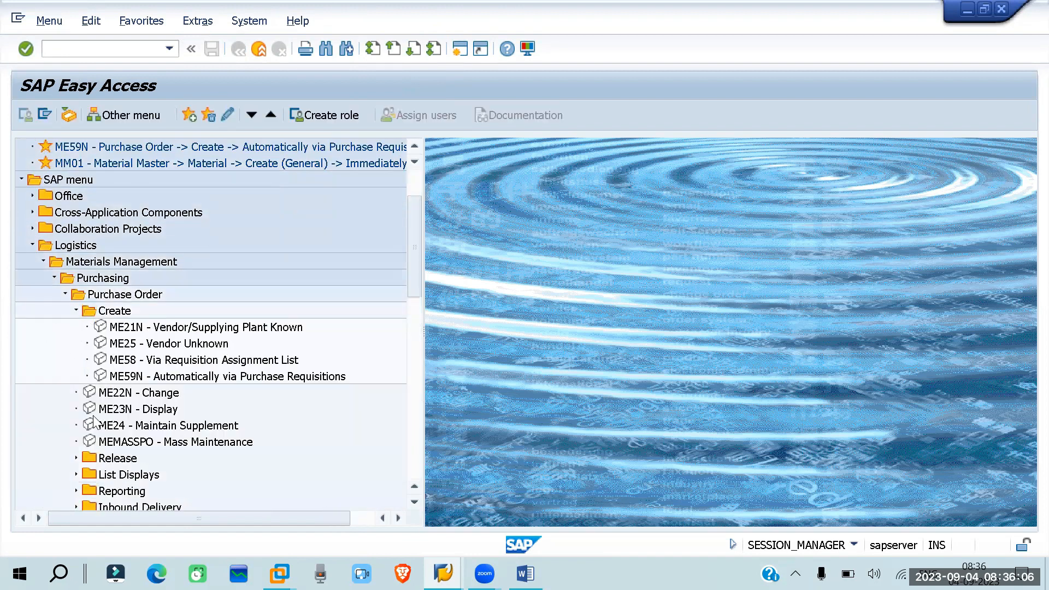
{"action": "left_click", "coordinate": [236, 330]}
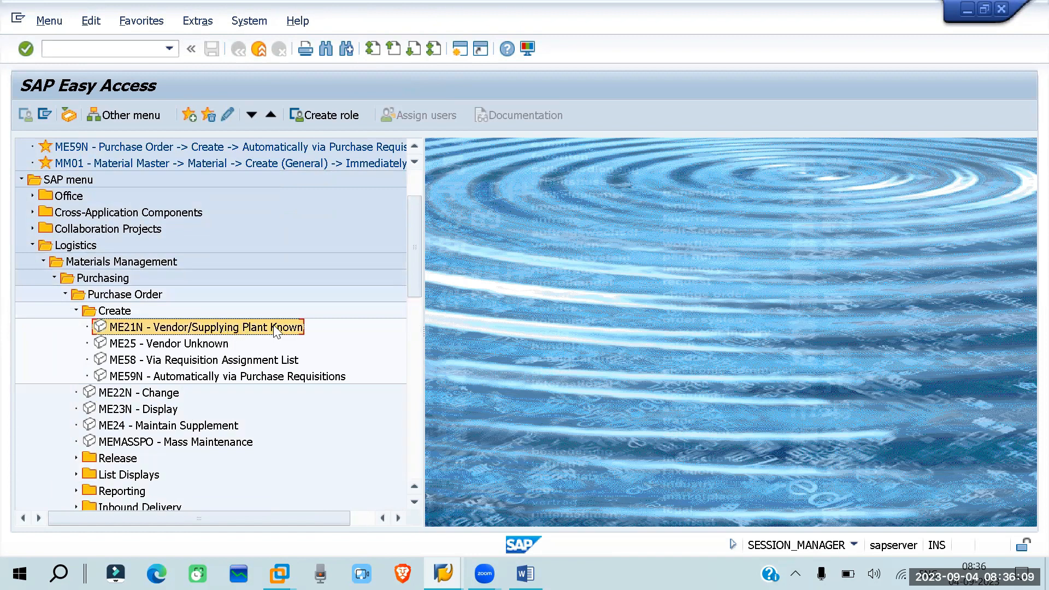
{"action": "double_click", "coordinate": [121, 325]}
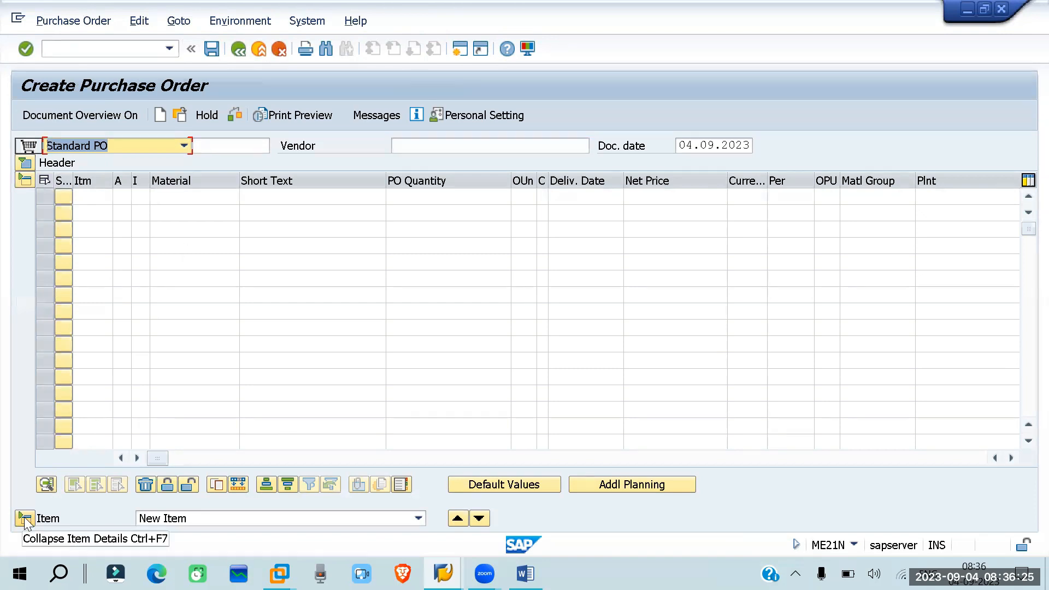
Expand the purchase order header and look through the available document types for the Reliance one.
{"action": "left_click", "coordinate": [24, 163]}
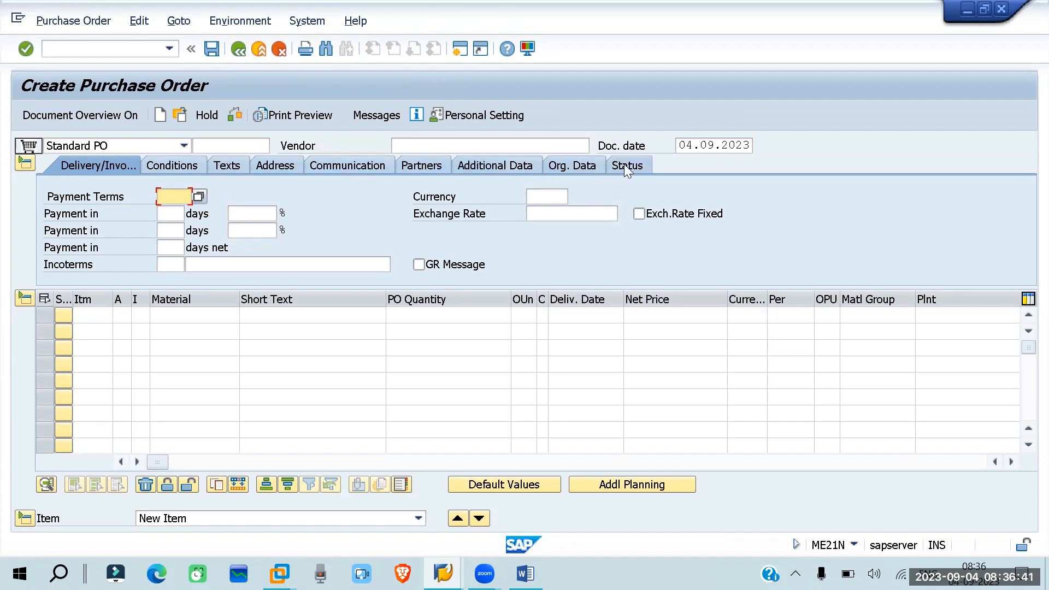
{"action": "left_click", "coordinate": [184, 146]}
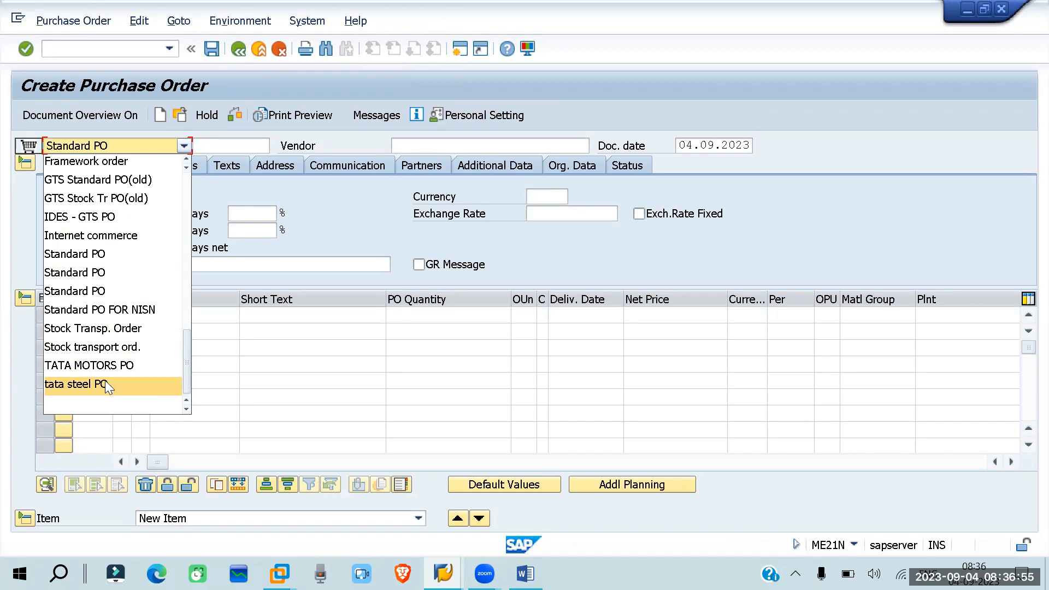
{"action": "scroll", "coordinate": [106, 386], "scroll_direction": "up", "scroll_amount": 1}
{"action": "scroll", "coordinate": [107, 386], "scroll_direction": "up", "scroll_amount": 3}
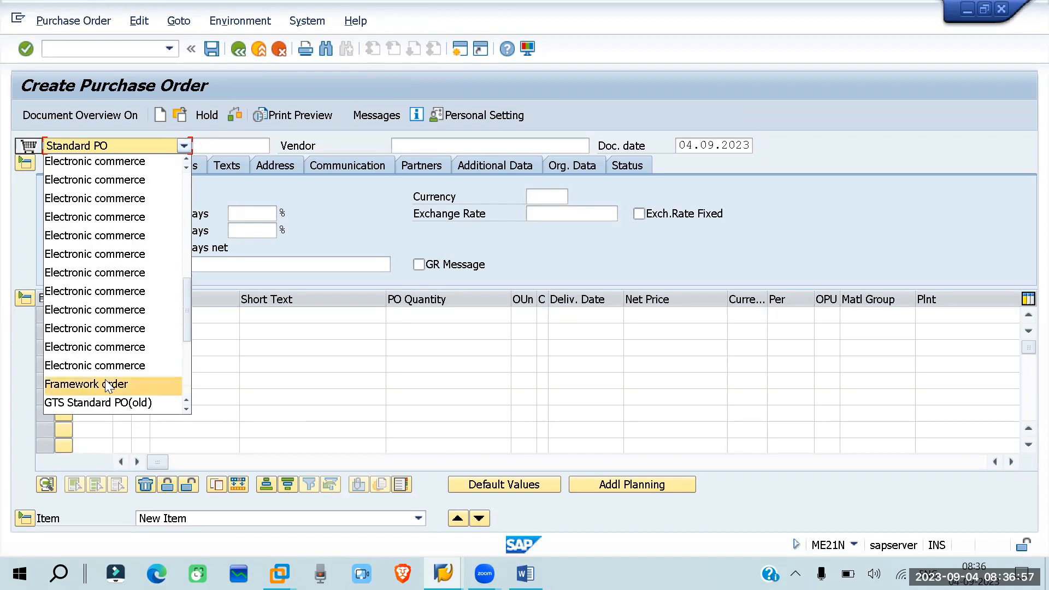
{"action": "scroll", "coordinate": [106, 386], "scroll_direction": "up", "scroll_amount": 1}
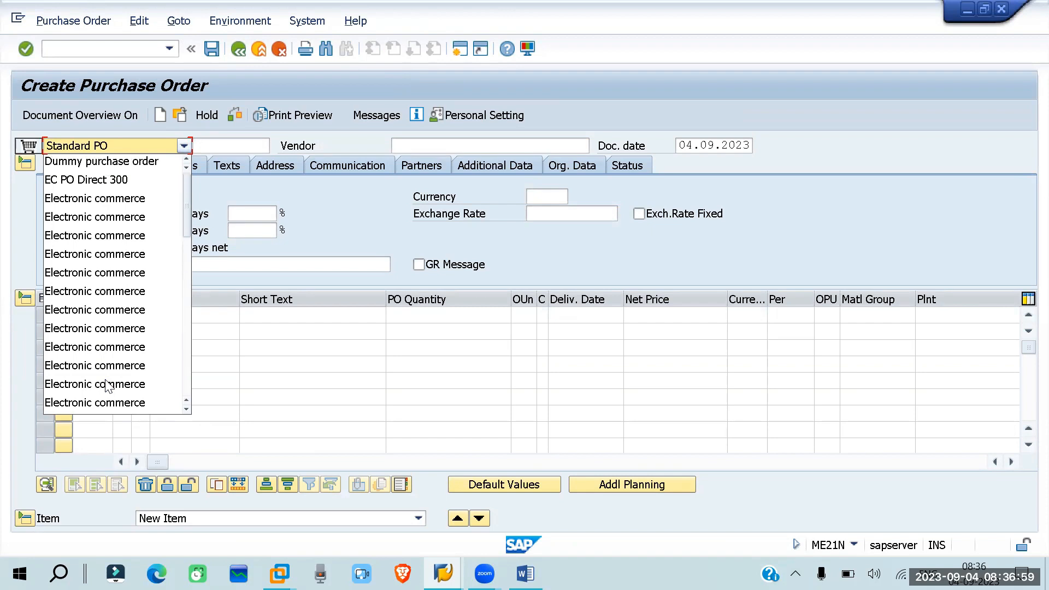
{"action": "scroll", "coordinate": [133, 240], "scroll_direction": "down", "scroll_amount": 2}
{"action": "scroll", "coordinate": [131, 240], "scroll_direction": "down", "scroll_amount": 3}
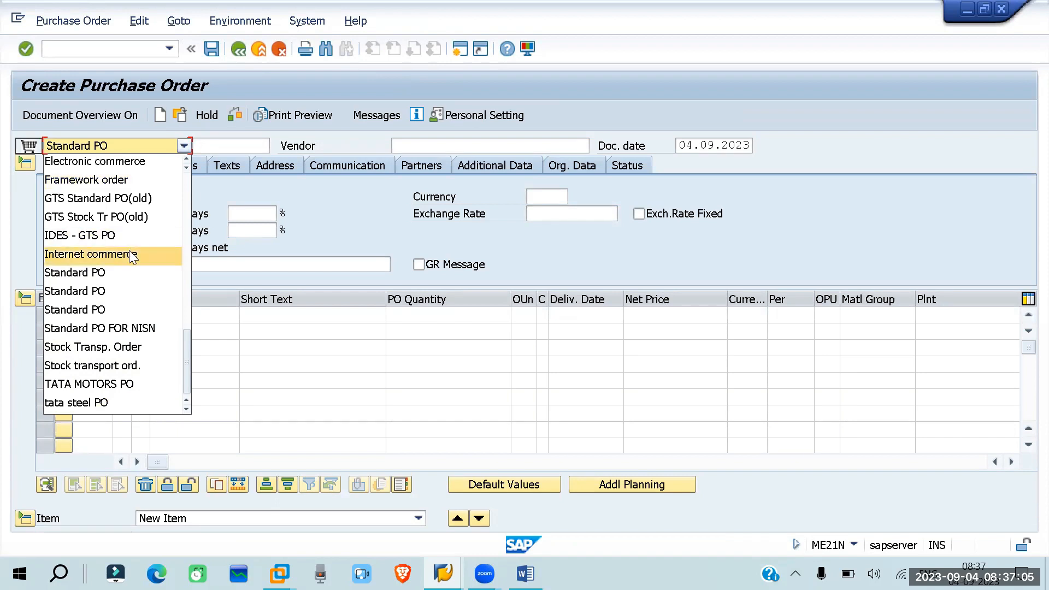
{"action": "scroll", "coordinate": [131, 256], "scroll_direction": "down", "scroll_amount": 1}
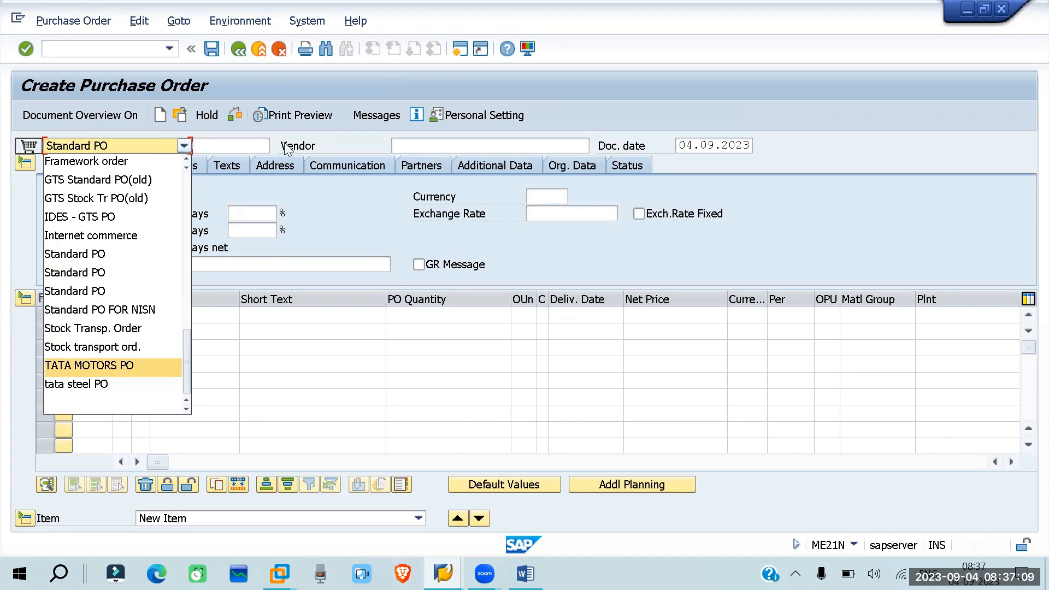
Open SPRO in a new session with the /ospro command and display the SAP Reference IMG.
{"action": "left_click", "coordinate": [97, 52]}
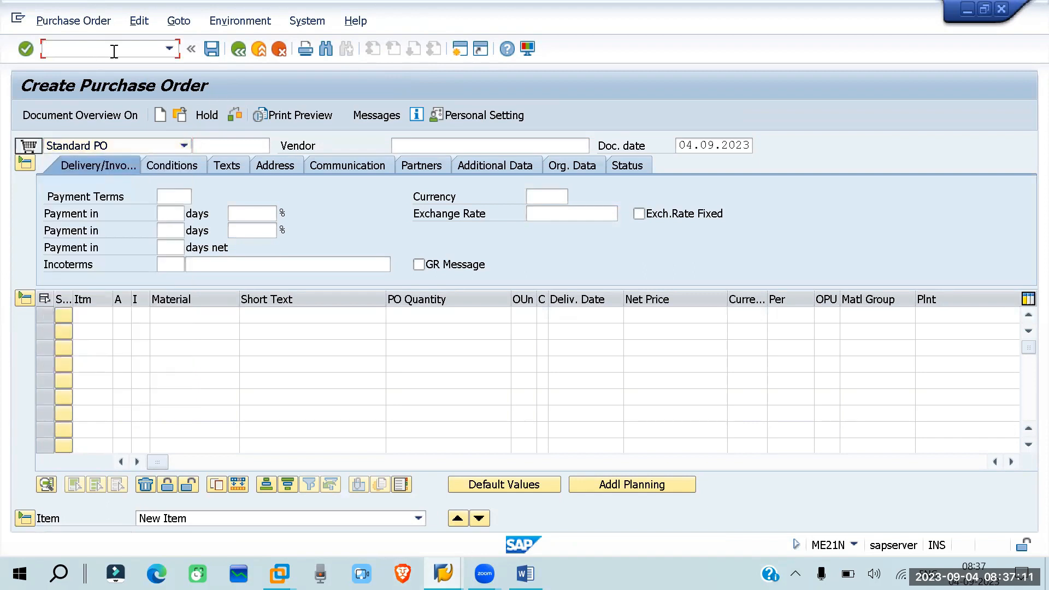
{"action": "type", "text": "/oso"}
{"action": "key", "text": "BackSpace"}
{"action": "type", "text": "pro"}
{"action": "key", "text": "Return"}
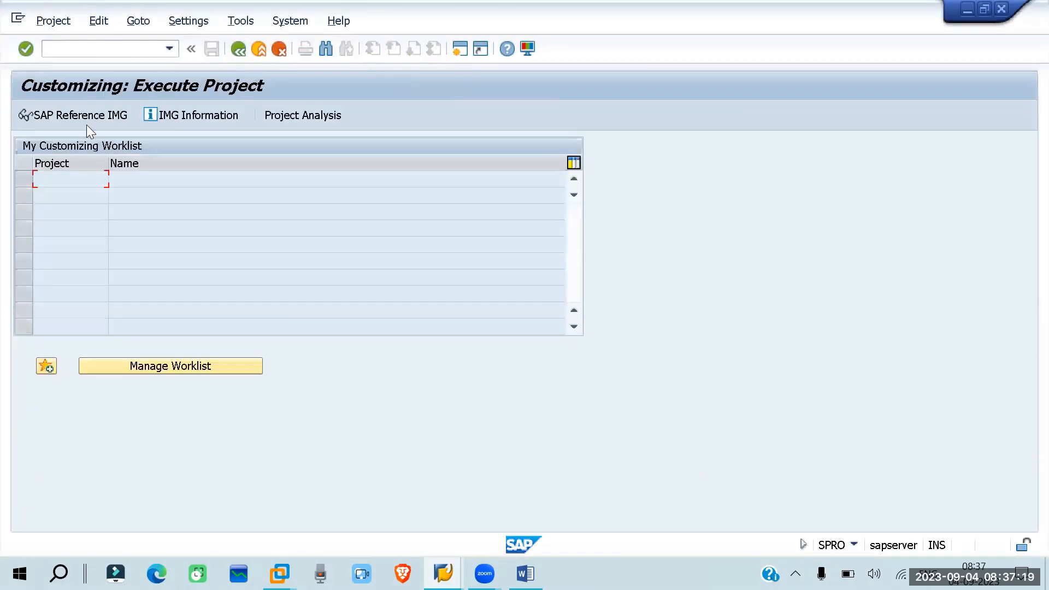
{"action": "left_click", "coordinate": [91, 116]}
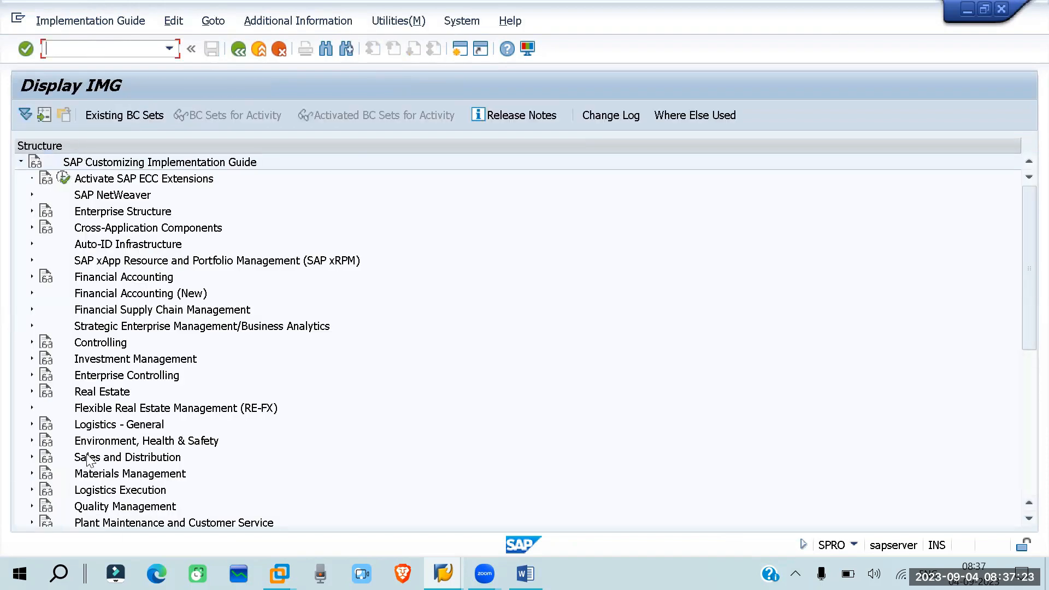
Open Define Document Types for purchase orders under Materials Management, Purchasing, Purchase Order.
{"action": "left_click", "coordinate": [32, 473]}
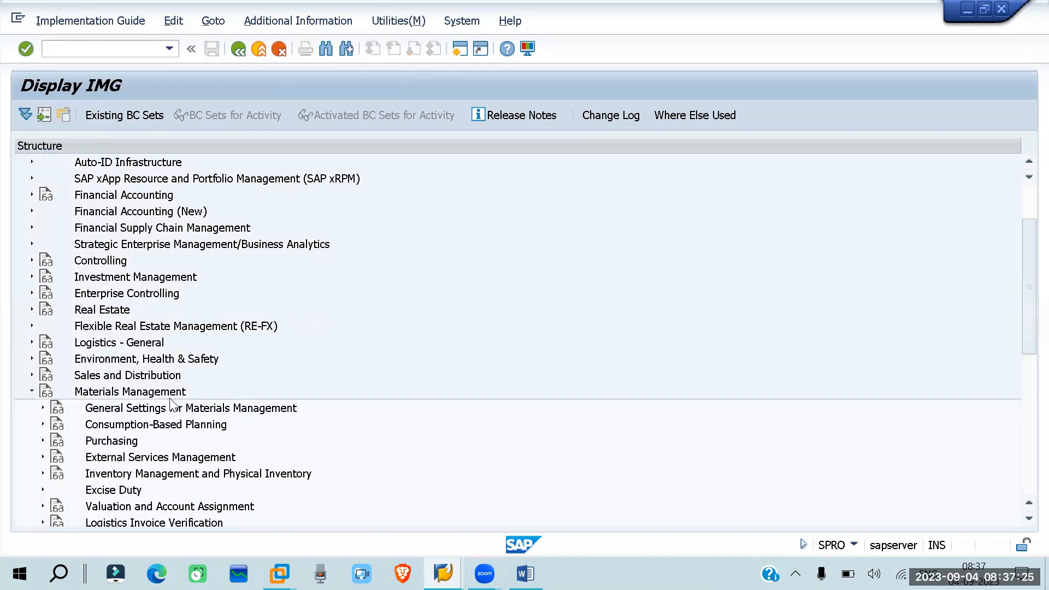
{"action": "scroll", "coordinate": [173, 405], "scroll_direction": "down", "scroll_amount": 2}
{"action": "left_click", "coordinate": [43, 375]}
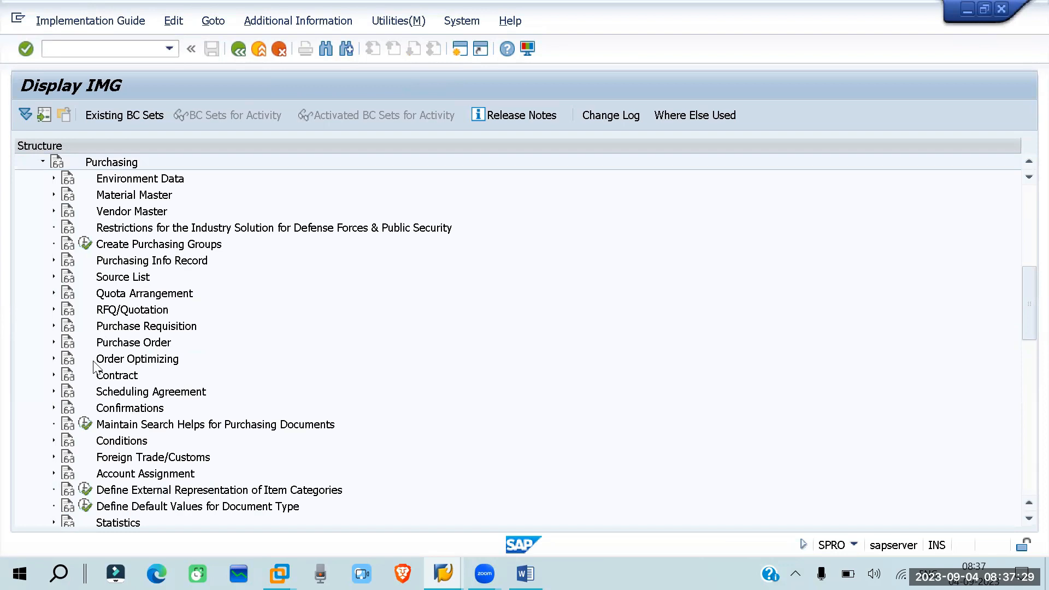
{"action": "left_click", "coordinate": [53, 342]}
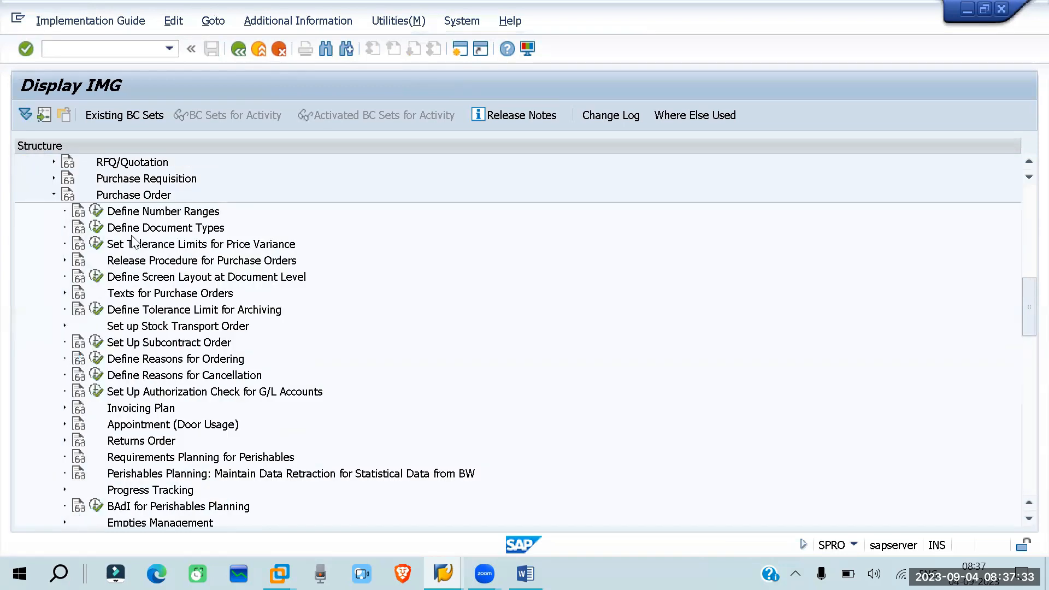
{"action": "left_click", "coordinate": [95, 229]}
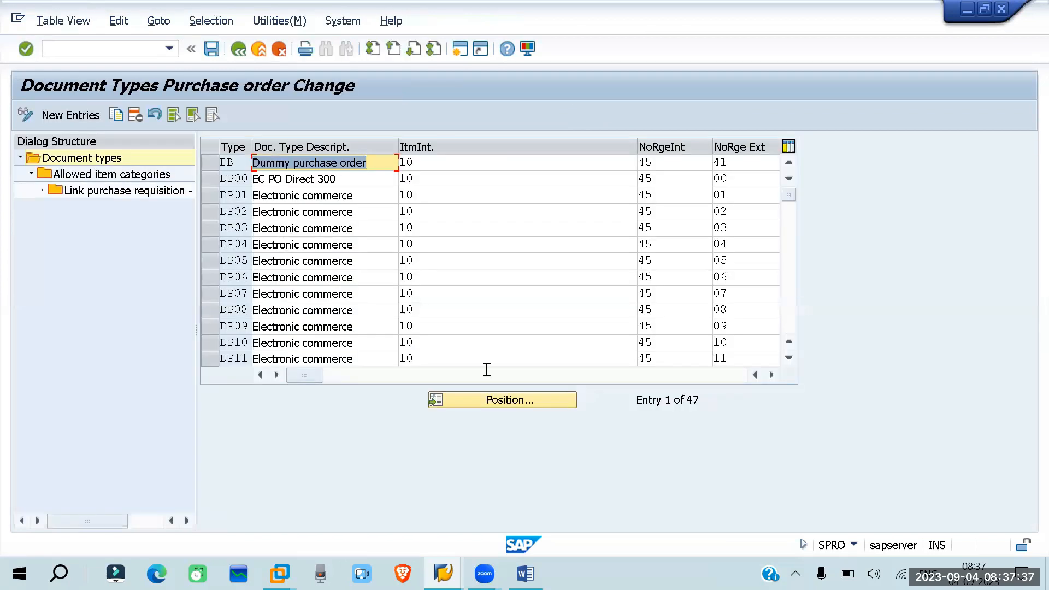
Find document type ZRNB, change its description to "Standard PO reliance" and save it to the customizing request.
{"action": "left_click", "coordinate": [517, 400]}
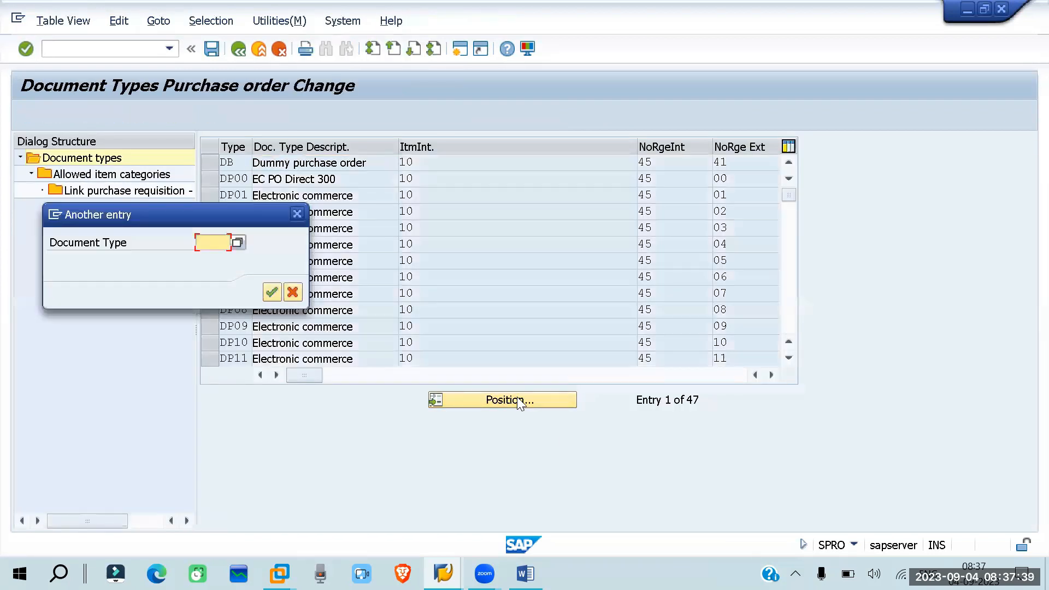
{"action": "type", "text": "zrnb"}
{"action": "key", "text": "Return"}
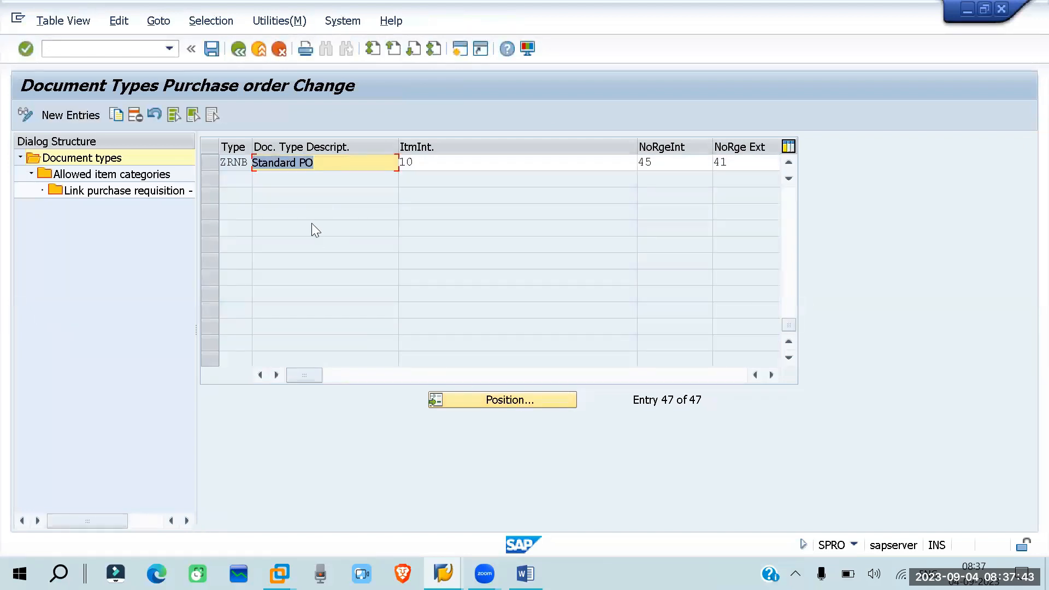
{"action": "left_click", "coordinate": [332, 163]}
{"action": "type", "text": "reliance"}
{"action": "key", "text": "Return"}
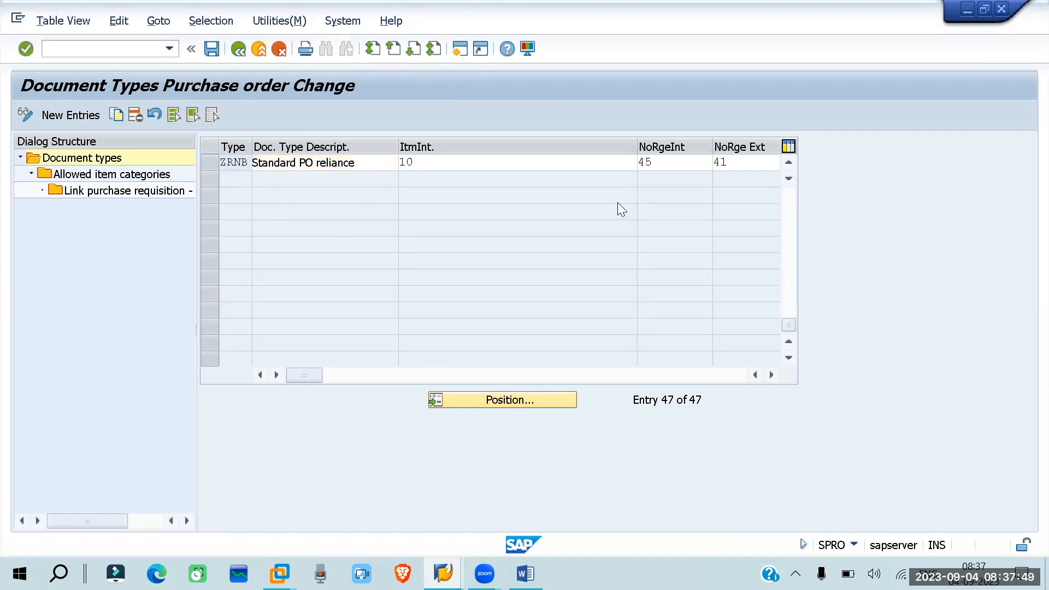
{"action": "key", "text": "ctrl+s"}
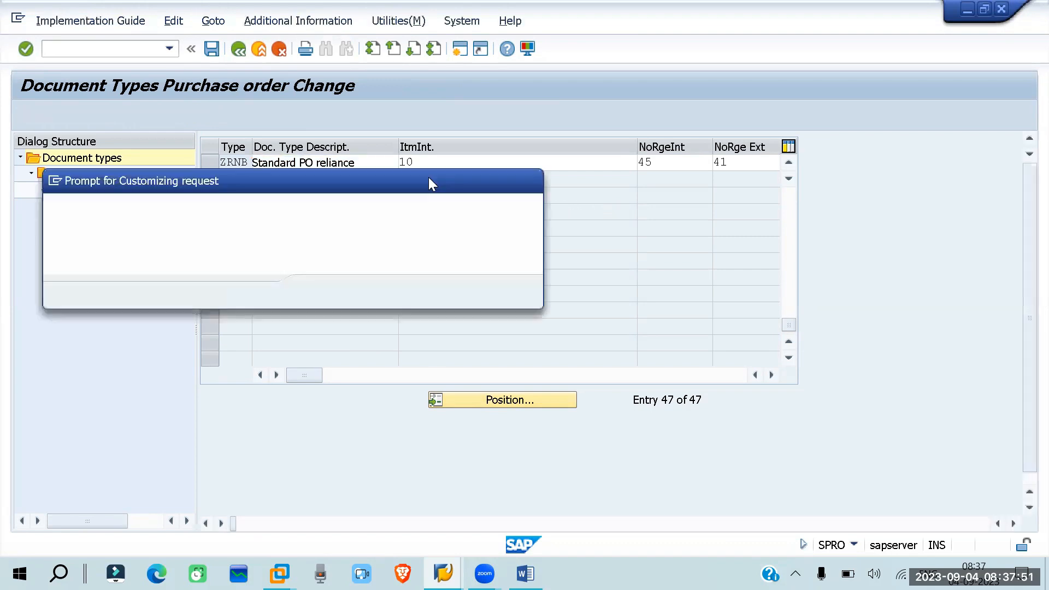
{"action": "left_click", "coordinate": [320, 293]}
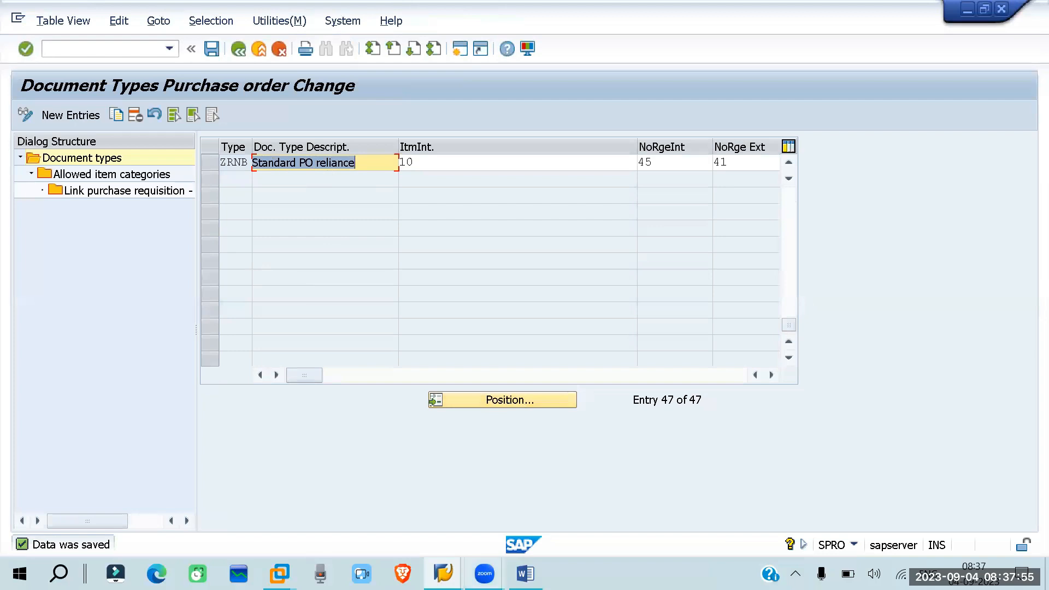
Switch to the Create Purchase Order session and look for the renamed type among the document types.
{"action": "mouse_move", "coordinate": [442, 574]}
{"action": "left_click", "coordinate": [377, 516]}
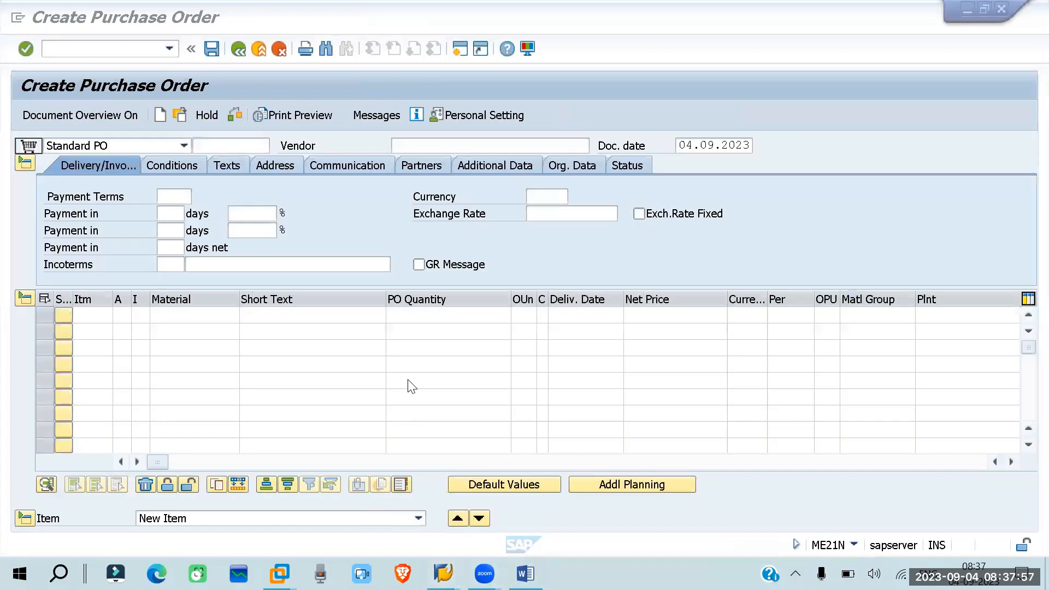
{"action": "left_click", "coordinate": [184, 145]}
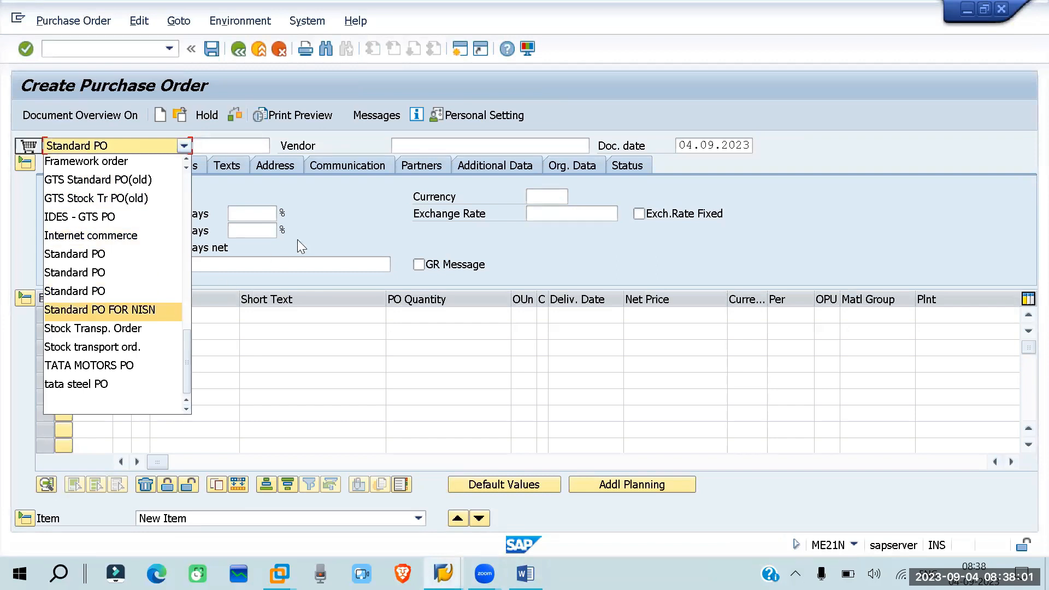
{"action": "left_click", "coordinate": [107, 46]}
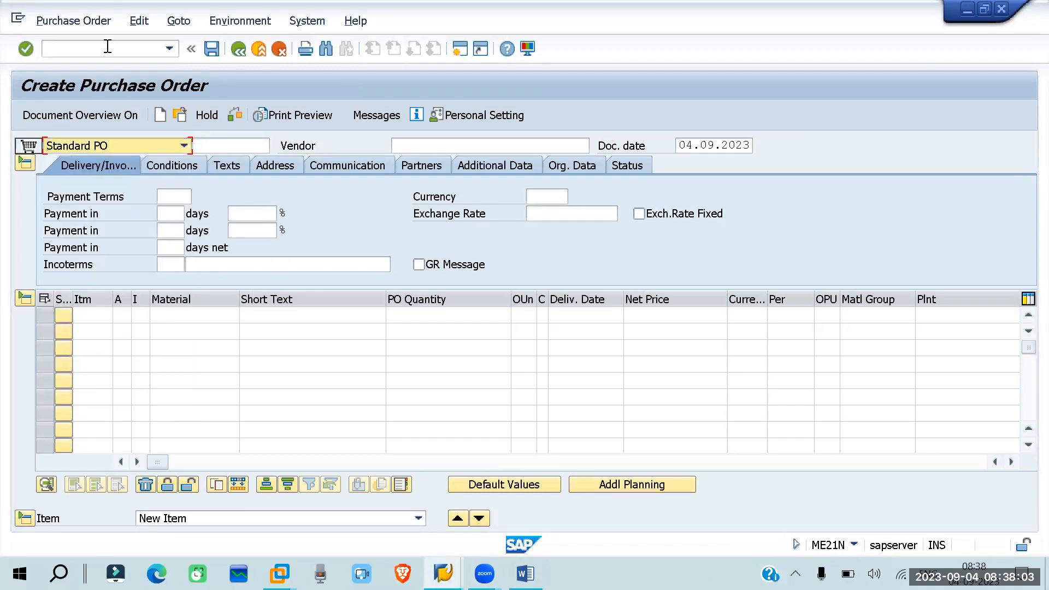
{"action": "key", "text": "slash"}
{"action": "key", "text": "e"}
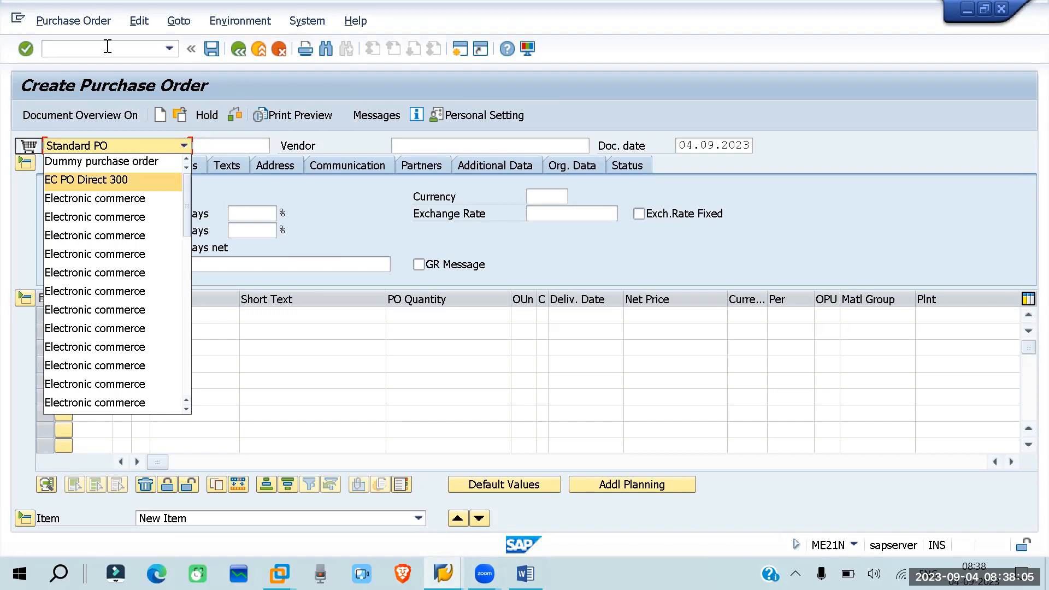
{"action": "key", "text": "Return"}
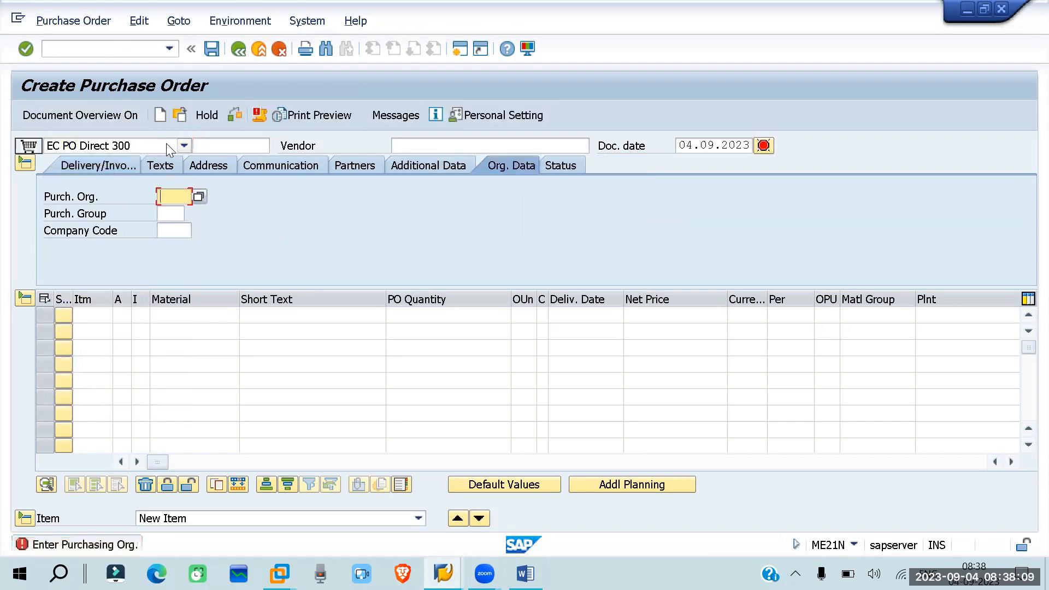
Look through the document types once more for the Standard PO reliance entry.
{"action": "left_click", "coordinate": [184, 145]}
{"action": "scroll", "coordinate": [143, 234], "scroll_direction": "down", "scroll_amount": 10}
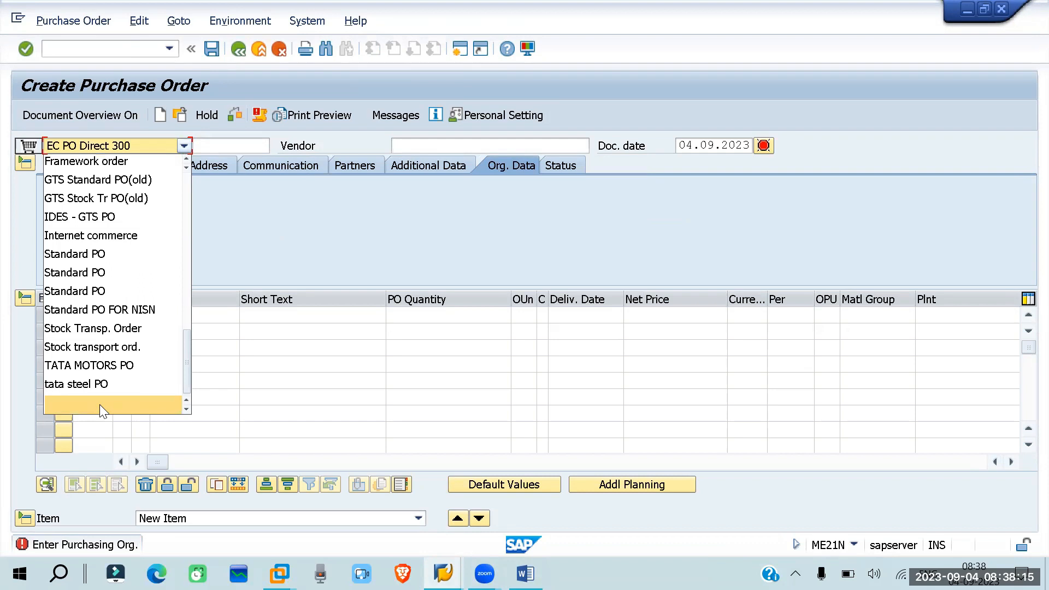
{"action": "left_click", "coordinate": [283, 220]}
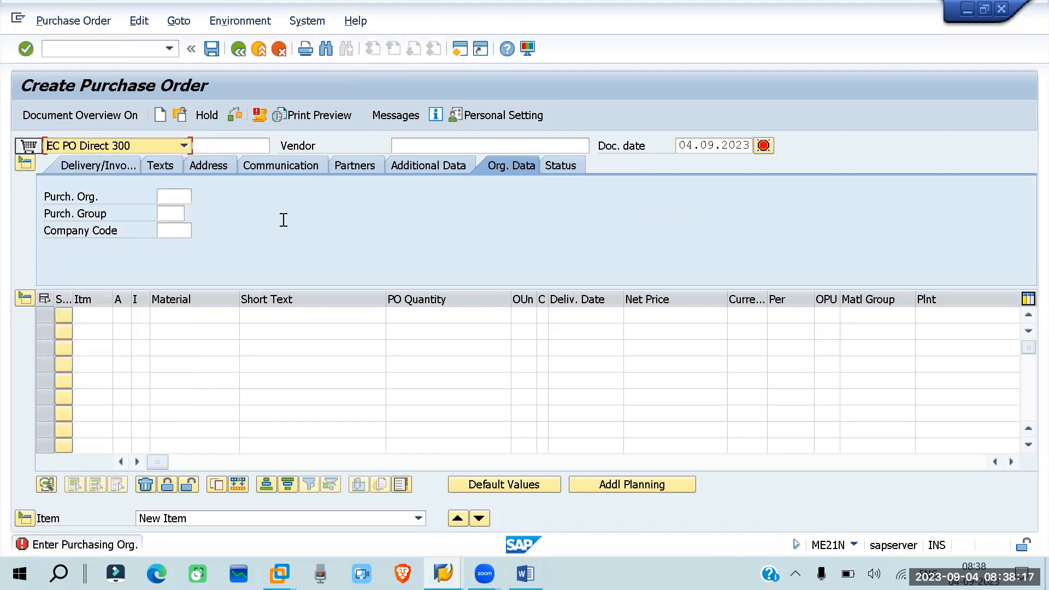
Switch to the customizing session and leave the purchase order document types for the implementation guide.
{"action": "mouse_move", "coordinate": [443, 573]}
{"action": "left_click", "coordinate": [590, 488]}
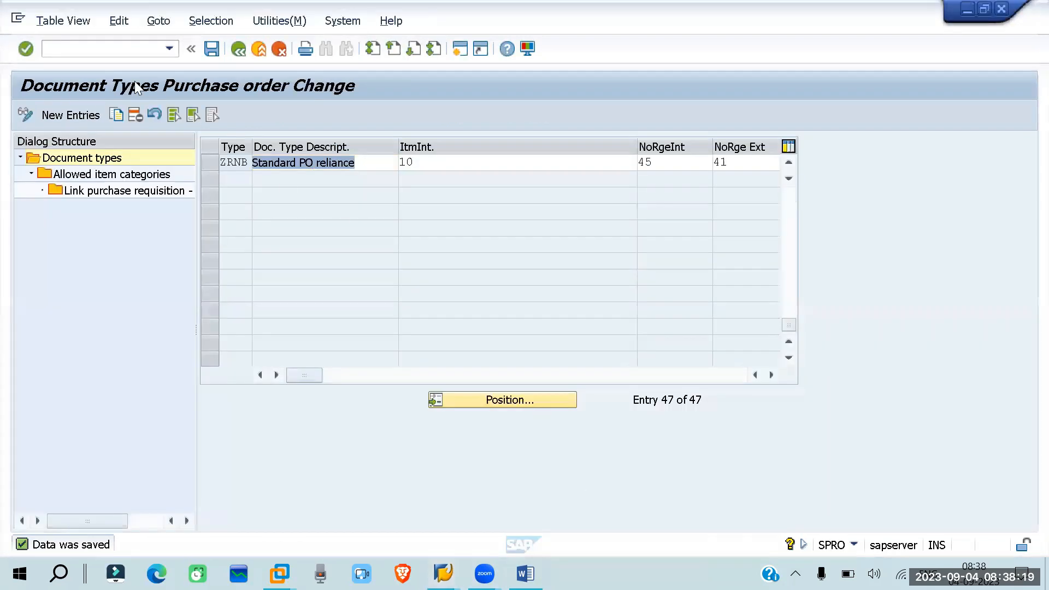
{"action": "left_click", "coordinate": [119, 58]}
{"action": "key", "text": "F3"}
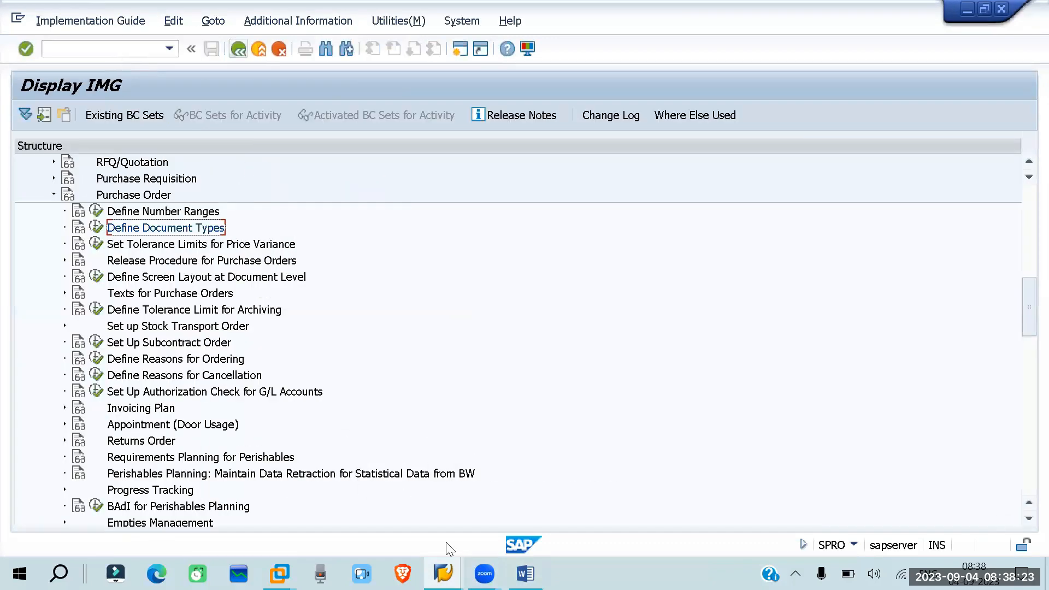
Restart purchase order creation in its session with /nme21n and choose the document type Standard PO reliance.
{"action": "mouse_move", "coordinate": [440, 568]}
{"action": "left_click", "coordinate": [365, 505]}
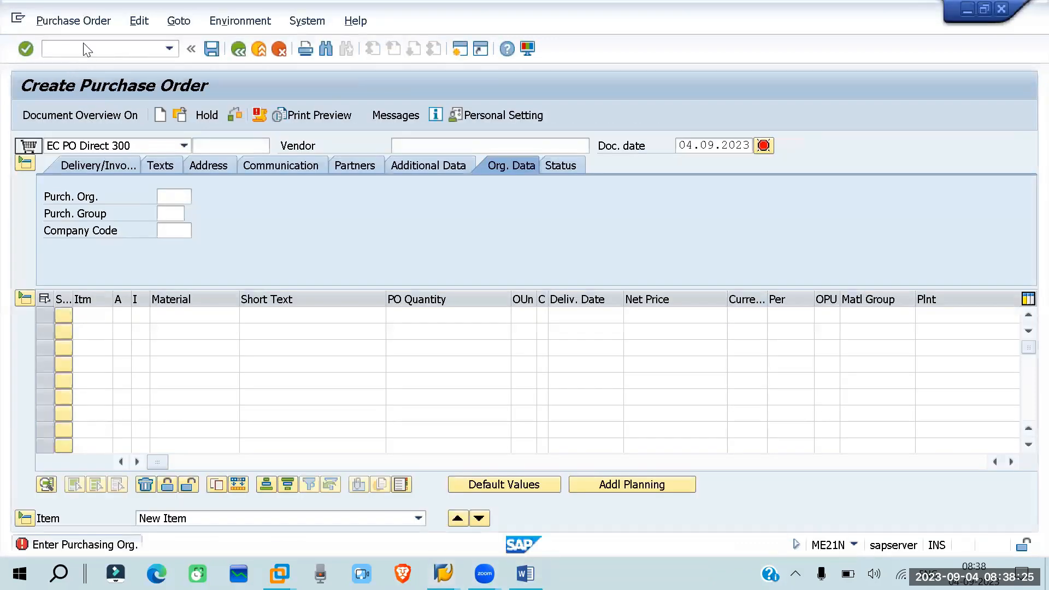
{"action": "left_click", "coordinate": [110, 47]}
{"action": "type", "text": "/nme21n"}
{"action": "key", "text": "Return"}
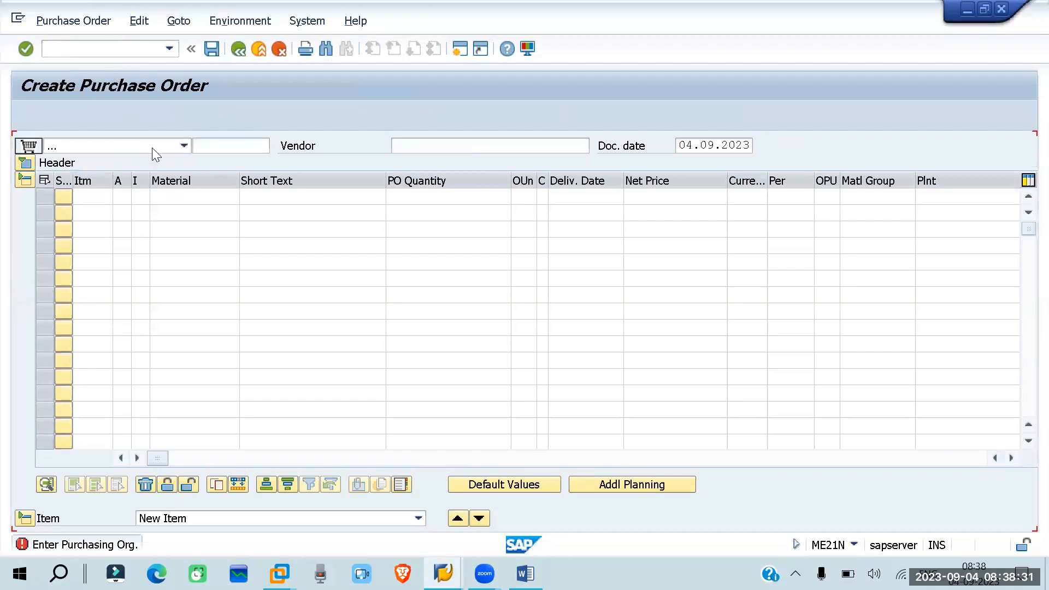
{"action": "left_click", "coordinate": [183, 146]}
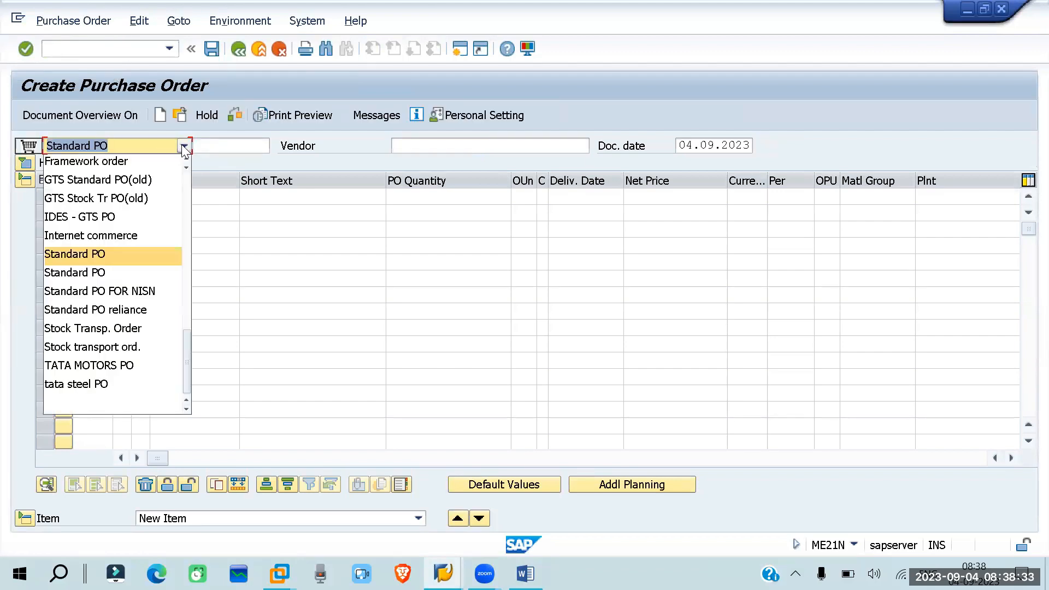
{"action": "left_click", "coordinate": [61, 310]}
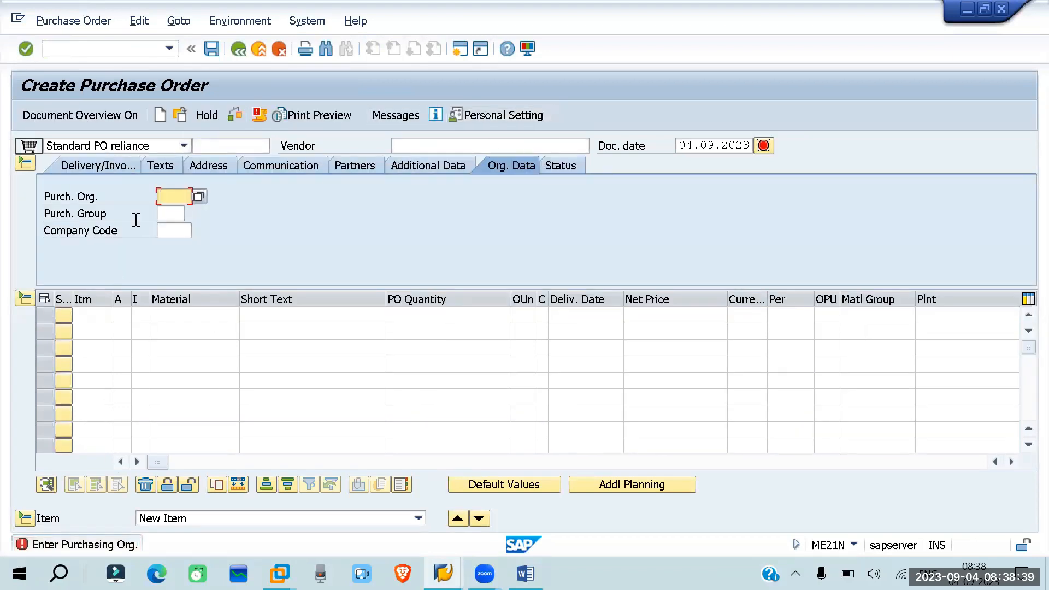
Enter purchasing organization PORP, purchasing group ZR1 and company code re01 in the header's organizational data.
{"action": "left_click", "coordinate": [182, 192]}
{"action": "left_click", "coordinate": [171, 207]}
{"action": "left_click", "coordinate": [167, 213]}
{"action": "left_click", "coordinate": [181, 236]}
{"action": "left_click", "coordinate": [175, 232]}
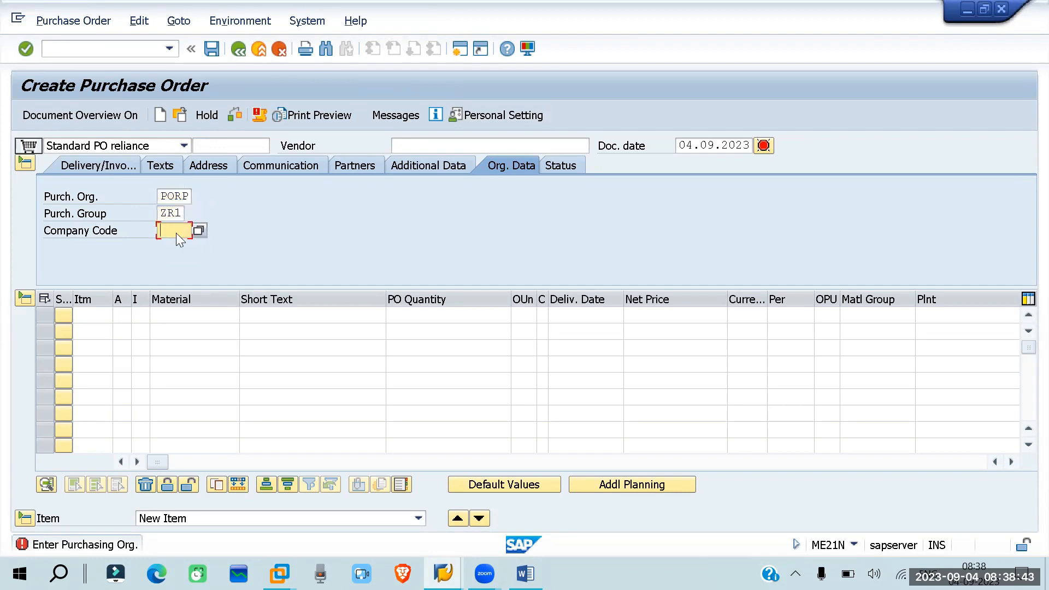
{"action": "left_click", "coordinate": [323, 233]}
Look through the item overview columns as far as the purchase requisition, outline agreement and RFQ references.
{"action": "left_click", "coordinate": [1015, 463]}
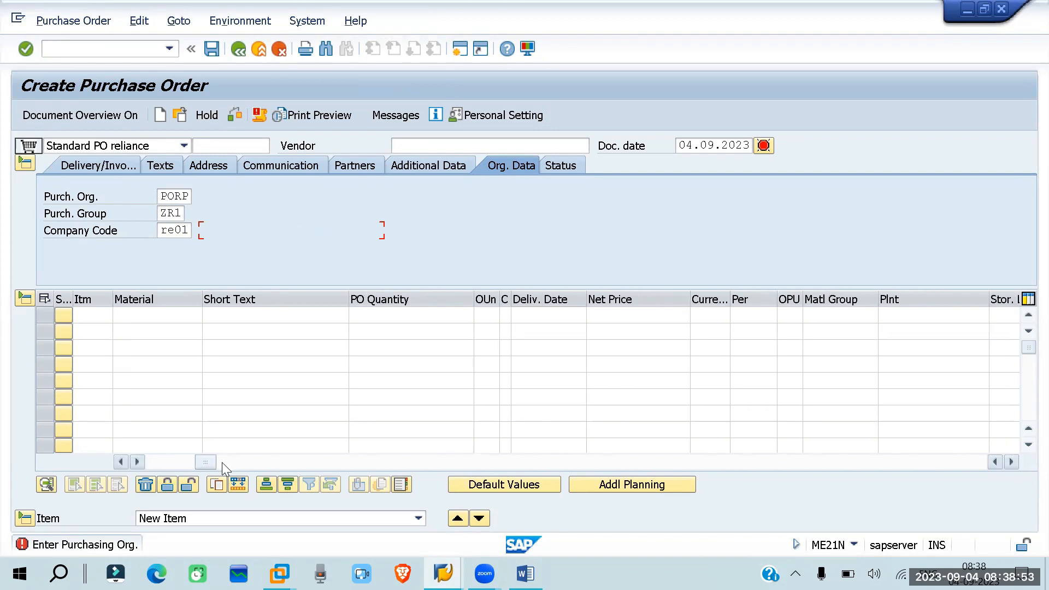
{"action": "left_click", "coordinate": [122, 462]}
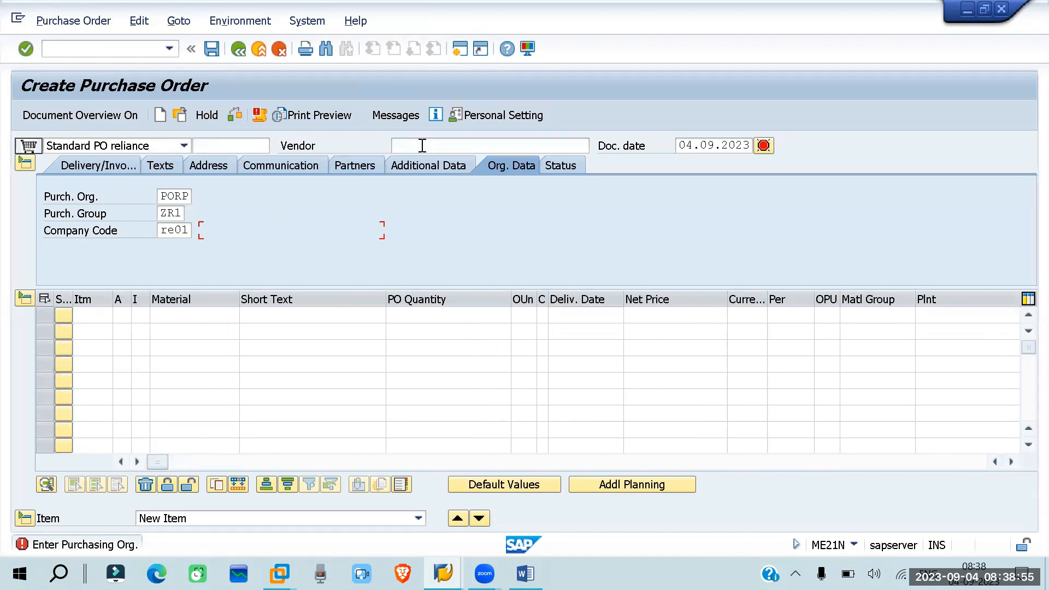
{"action": "left_click", "coordinate": [454, 143]}
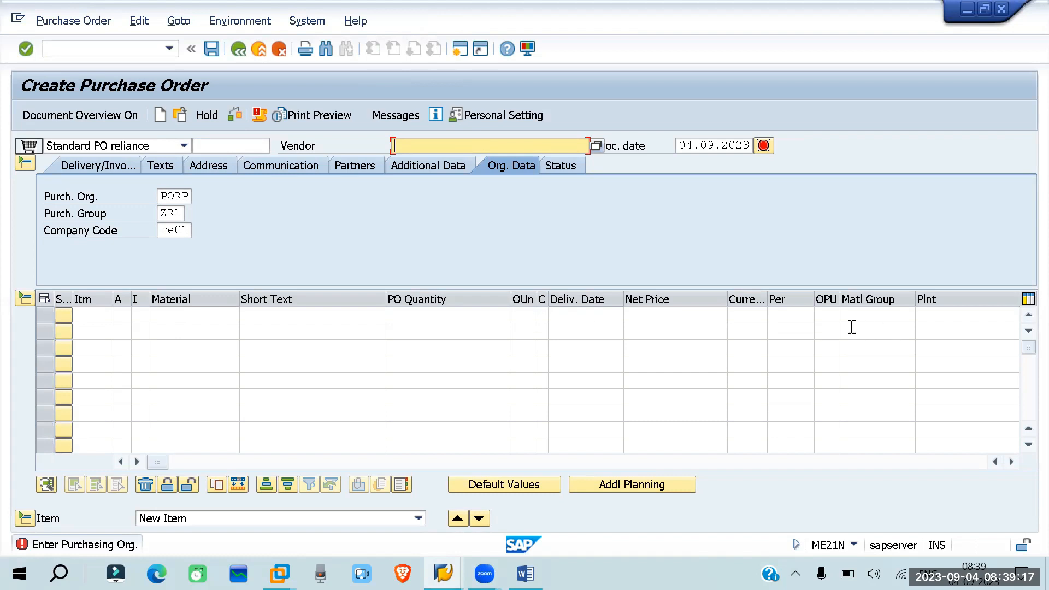
{"action": "left_click", "coordinate": [1010, 461]}
{"action": "left_click", "coordinate": [1011, 461]}
{"action": "left_click", "coordinate": [1010, 462]}
{"action": "left_click", "coordinate": [1010, 462]}
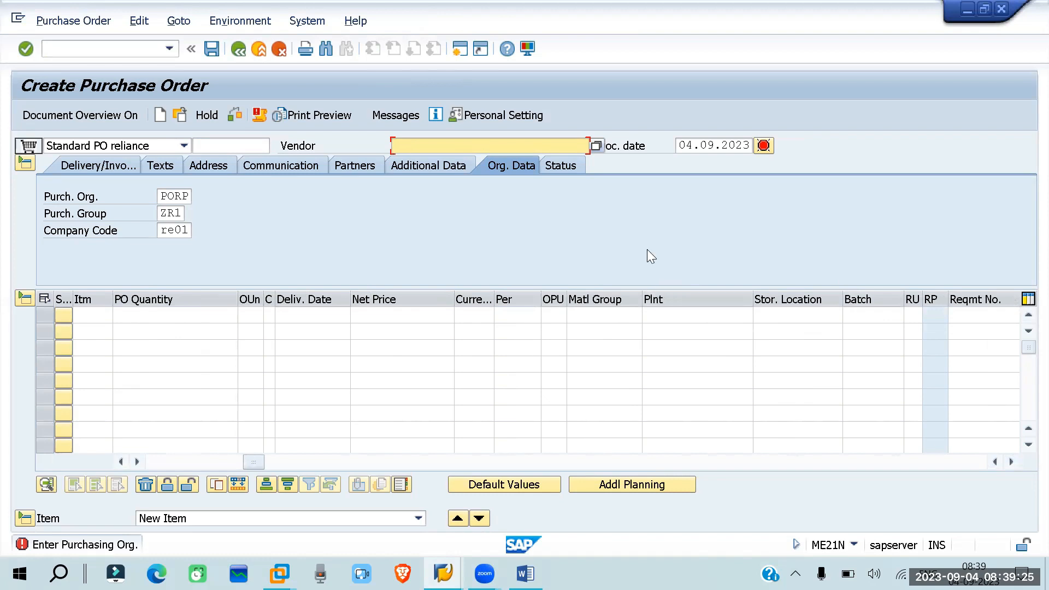
{"action": "left_click", "coordinate": [1010, 462]}
{"action": "left_click", "coordinate": [1011, 461]}
{"action": "left_click", "coordinate": [1010, 461]}
{"action": "left_click", "coordinate": [1010, 461]}
{"action": "left_click", "coordinate": [1011, 462]}
{"action": "left_click_drag", "start_coordinate": [1010, 463], "coordinate": [1011, 461]}
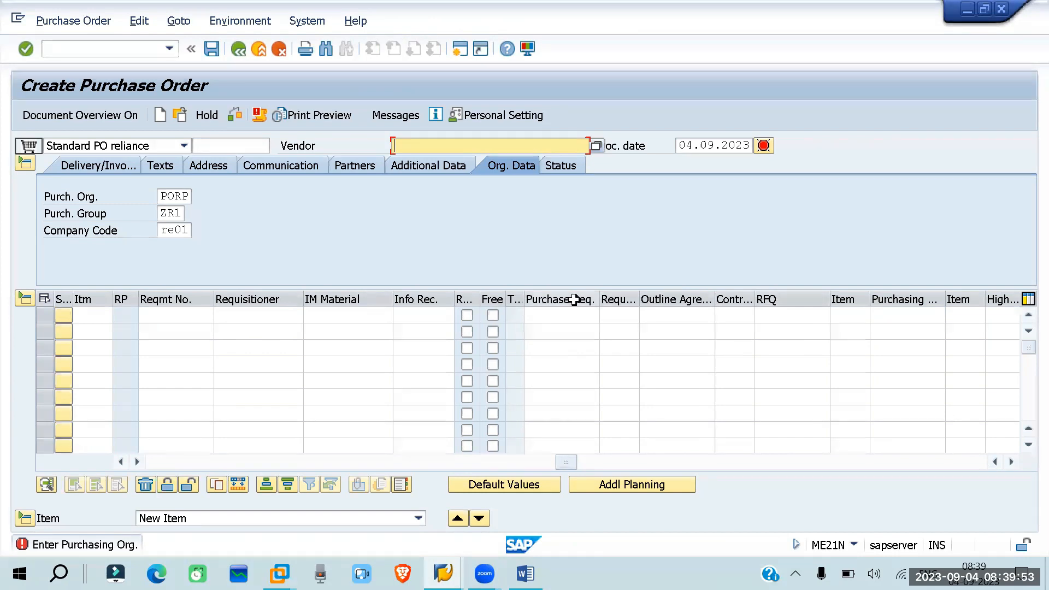
Copy the purchase requisition number, without its leading zeros, from the Word notes and enter it as the first item's purchase requisition.
{"action": "left_click", "coordinate": [525, 574]}
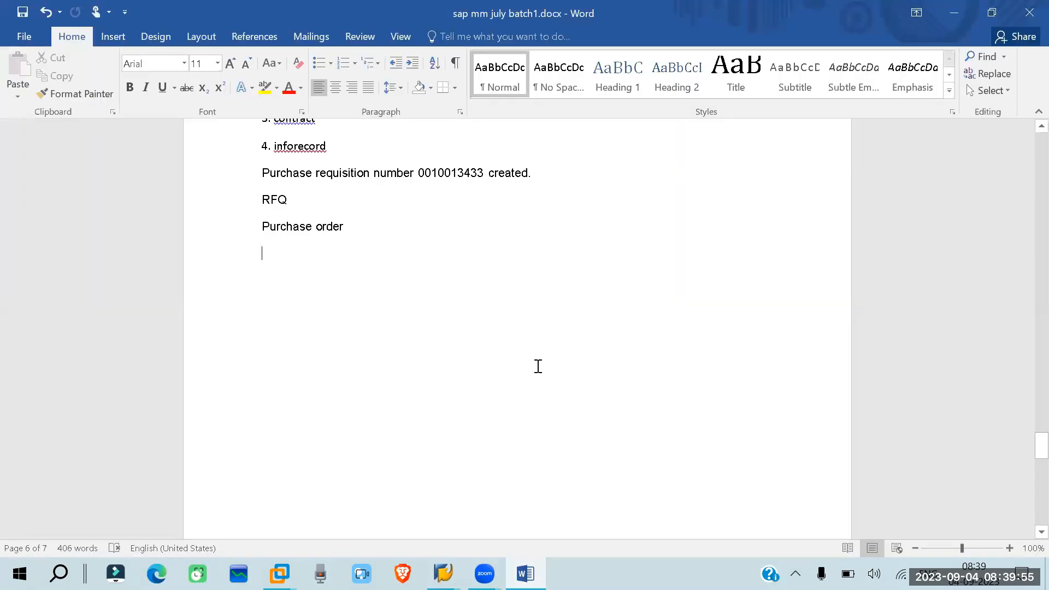
{"action": "left_click_drag", "start_coordinate": [481, 172], "coordinate": [432, 173]}
{"action": "key", "text": "ctrl+c"}
{"action": "left_click", "coordinate": [443, 573]}
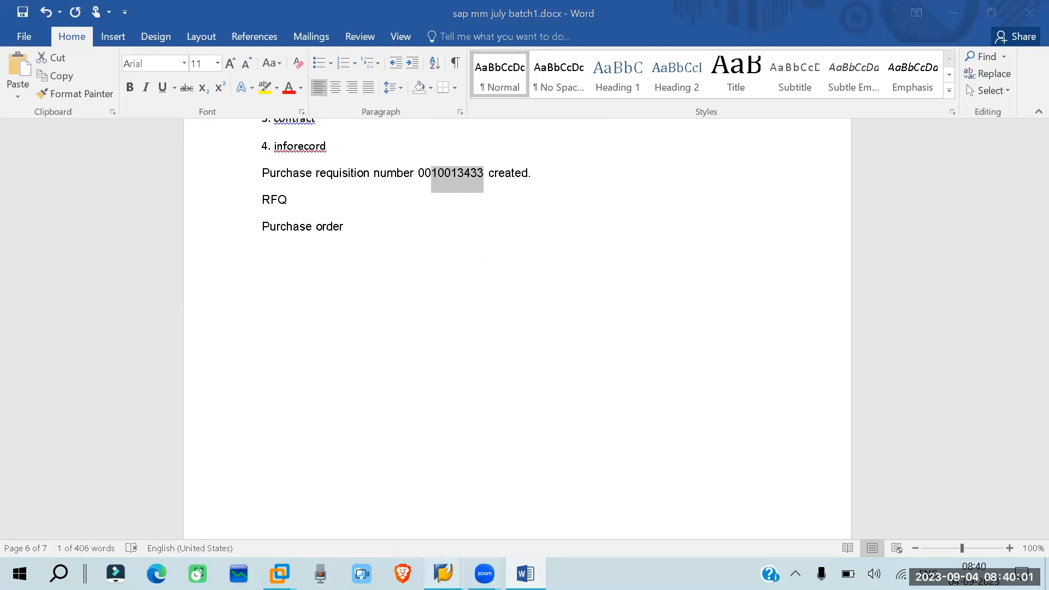
{"action": "left_click", "coordinate": [443, 513]}
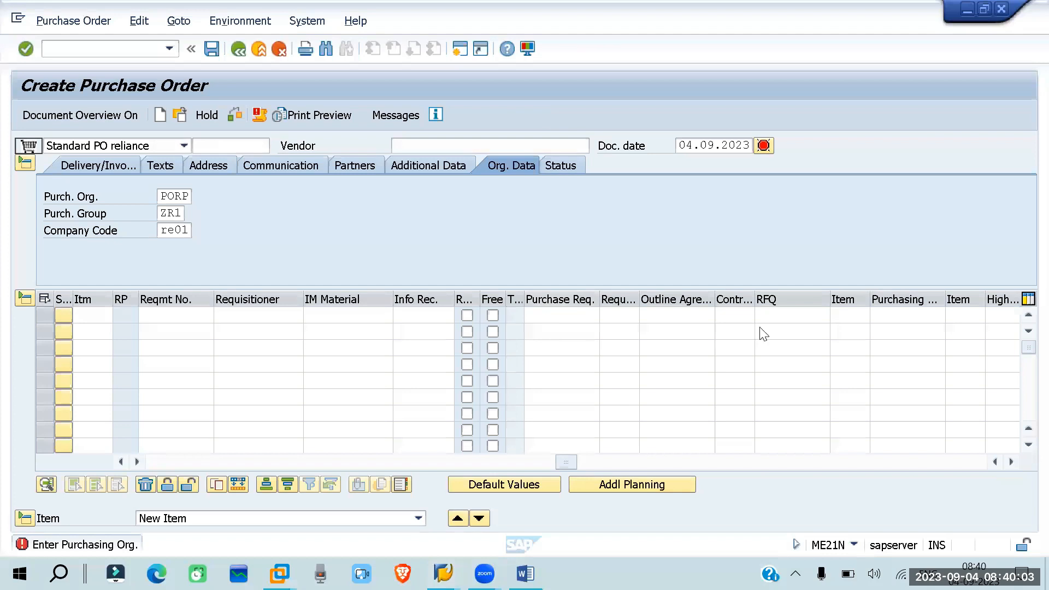
{"action": "left_click", "coordinate": [584, 316]}
{"action": "key", "text": "ctrl+v"}
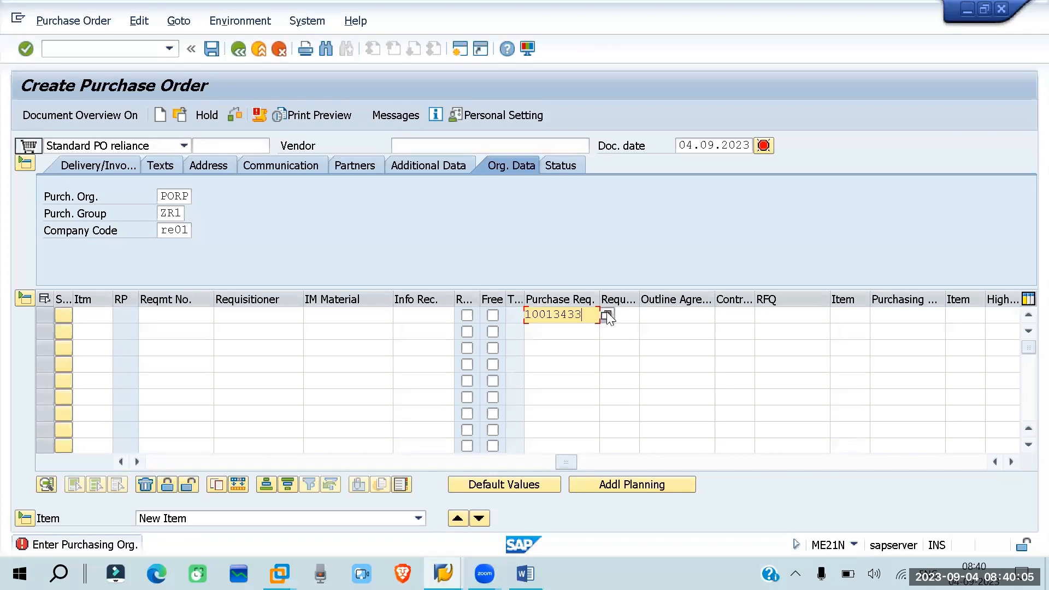
{"action": "key", "text": "Return"}
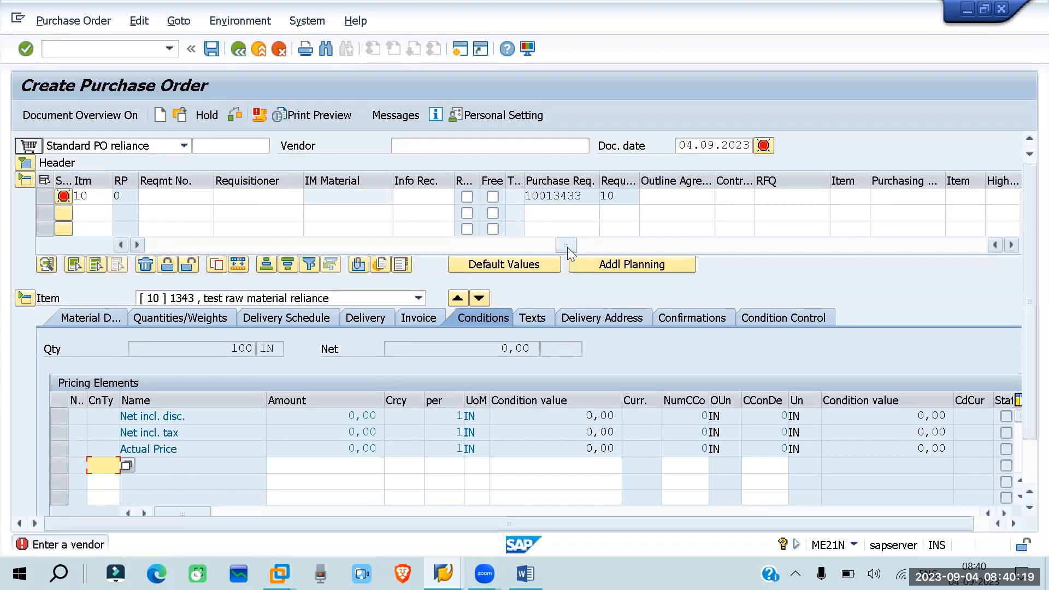
Review the material, quantity, delivery date, plant and storage location that item 10 takes over from the requisition.
{"action": "left_click_drag", "start_coordinate": [567, 247], "coordinate": [188, 245]}
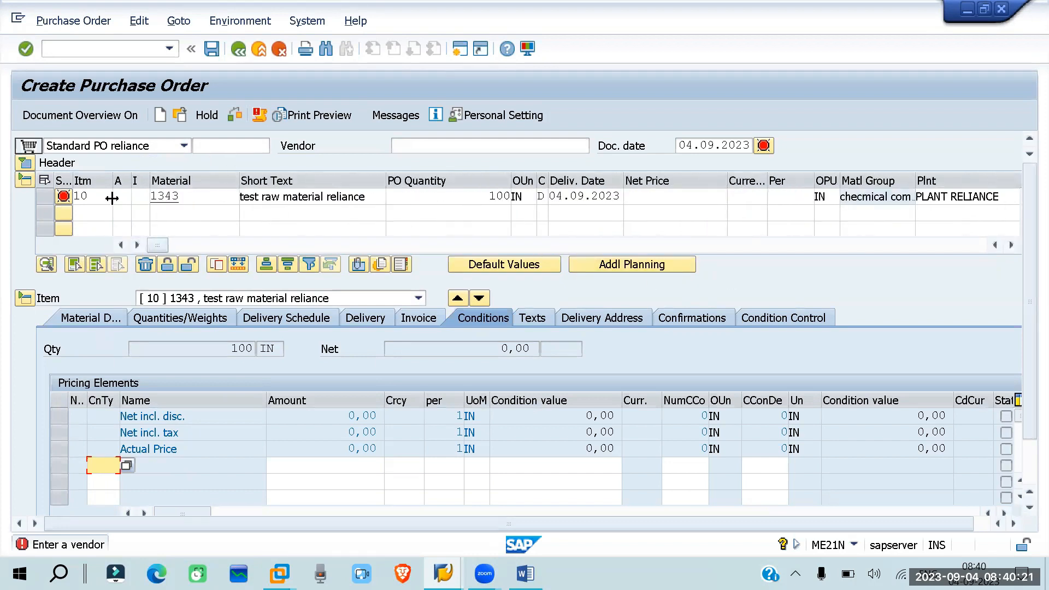
{"action": "left_click", "coordinate": [94, 195]}
{"action": "left_click", "coordinate": [372, 201]}
{"action": "left_click", "coordinate": [447, 197]}
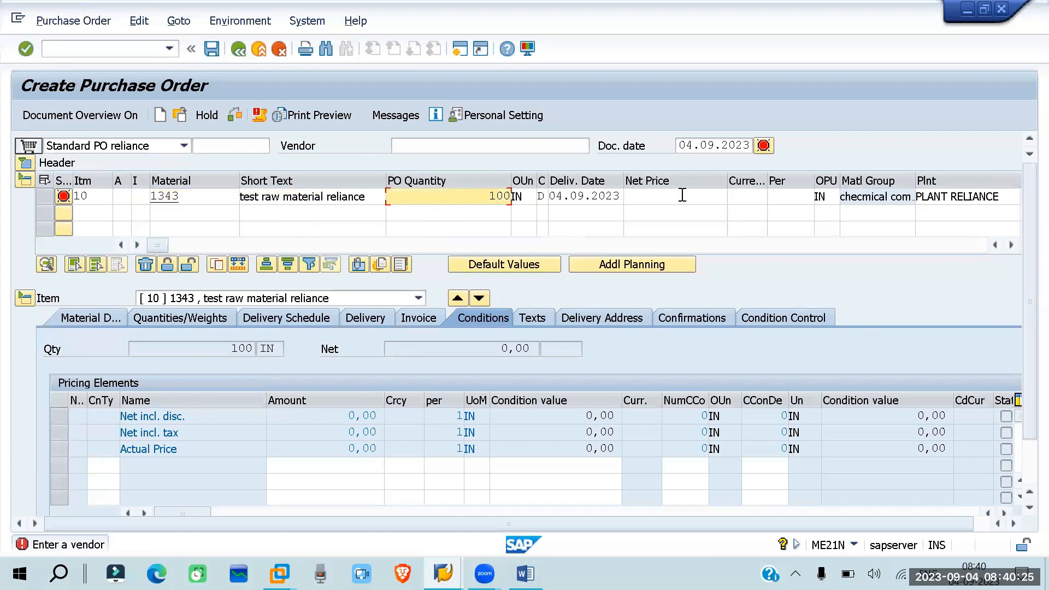
{"action": "left_click", "coordinate": [1005, 245]}
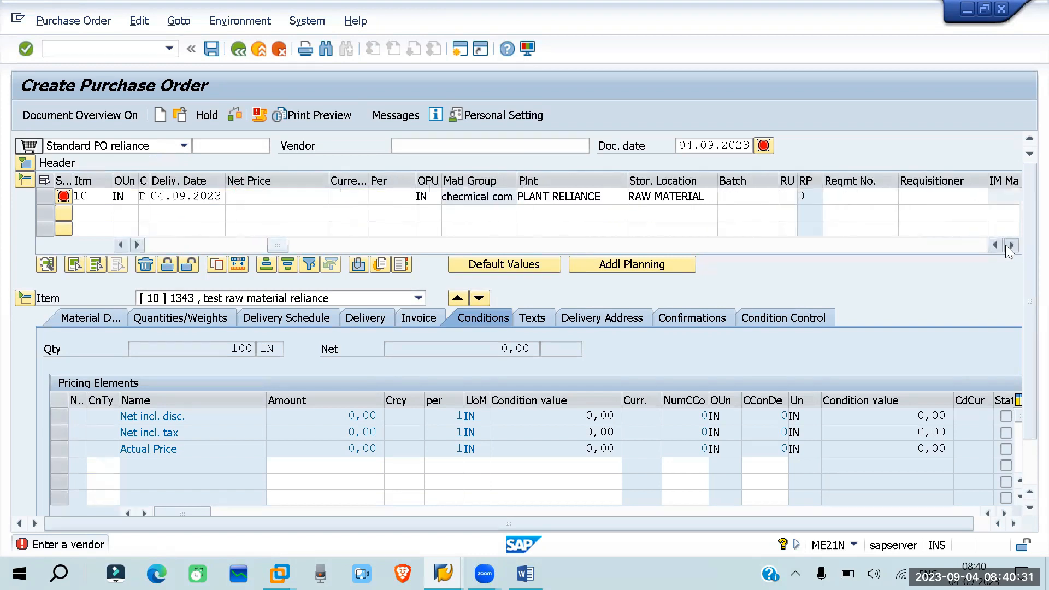
{"action": "left_click", "coordinate": [1006, 244]}
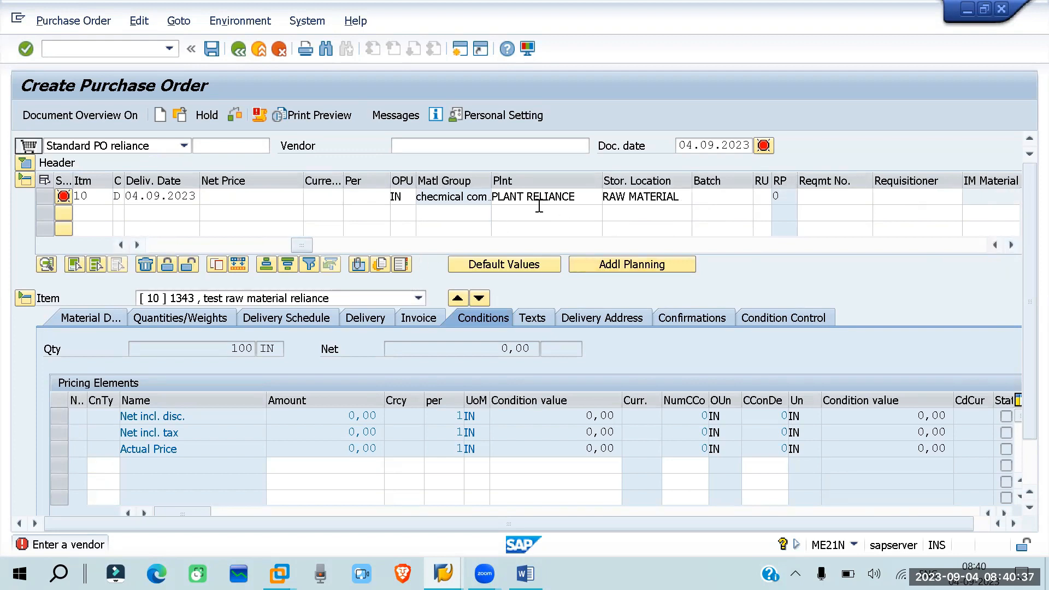
Set the purchase order's vendor to 600006 and keep the document type Standard PO reliance.
{"action": "left_click", "coordinate": [482, 147]}
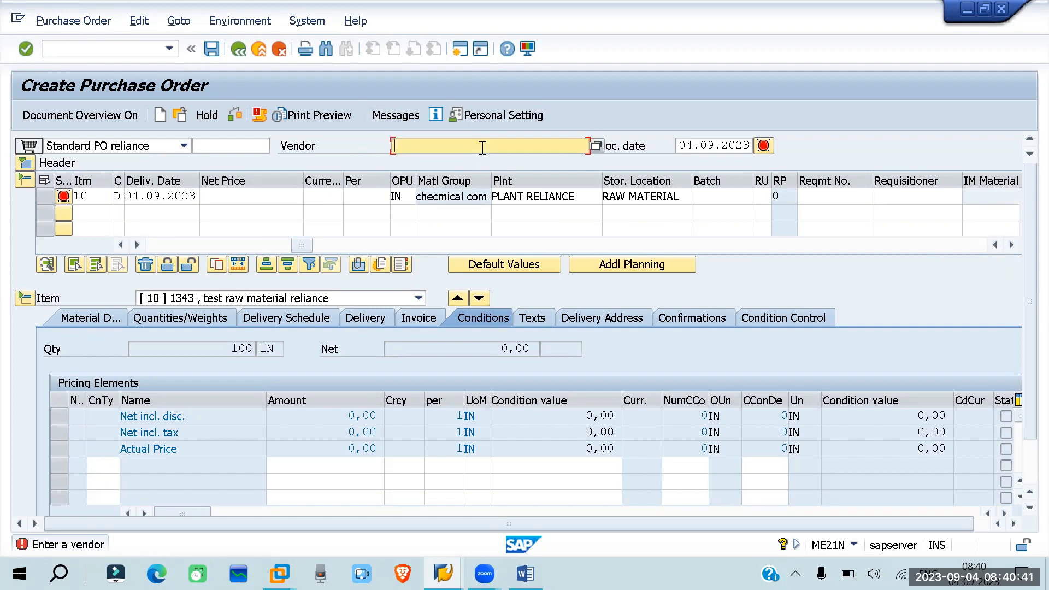
{"action": "left_click", "coordinate": [482, 148]}
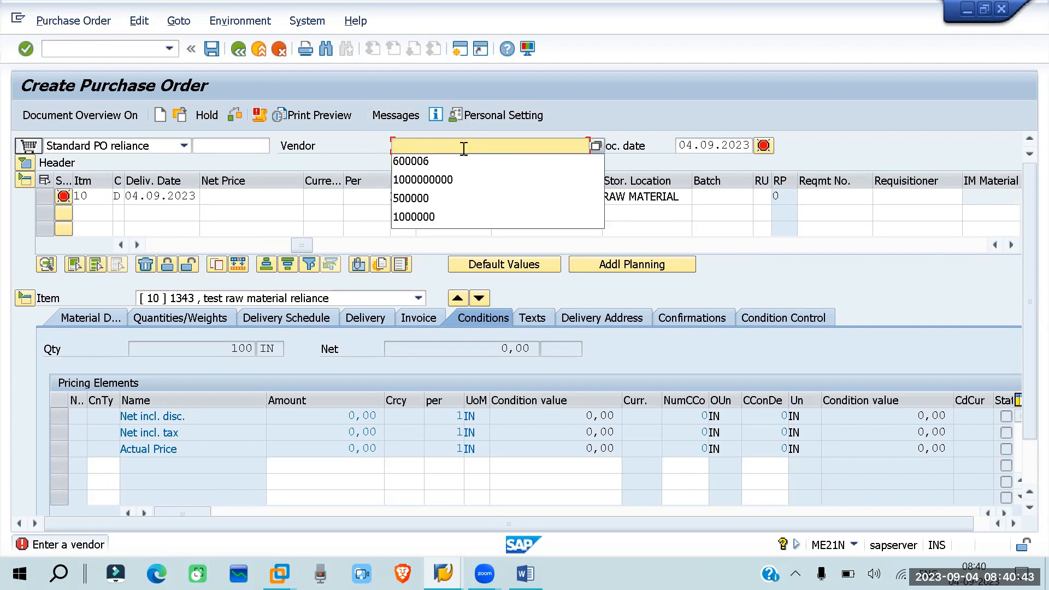
{"action": "left_click", "coordinate": [435, 157]}
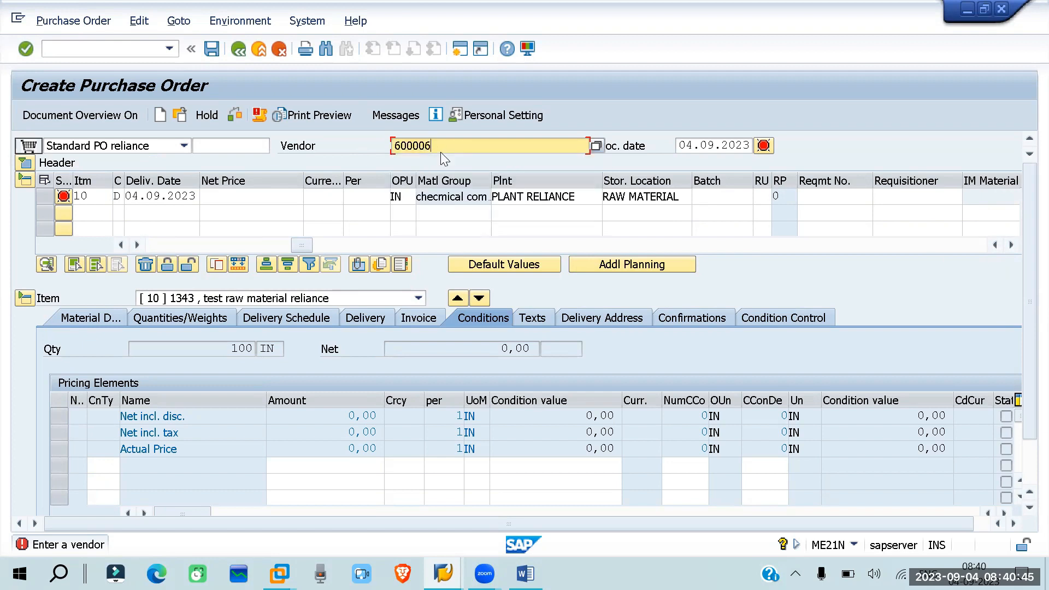
{"action": "key", "text": "Return"}
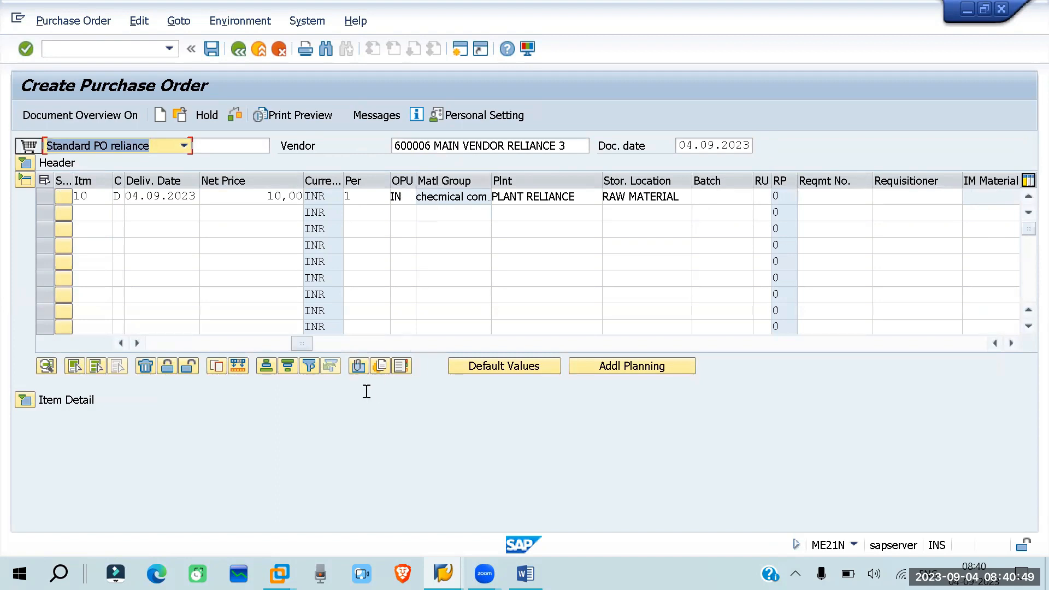
{"action": "key", "text": "F4"}
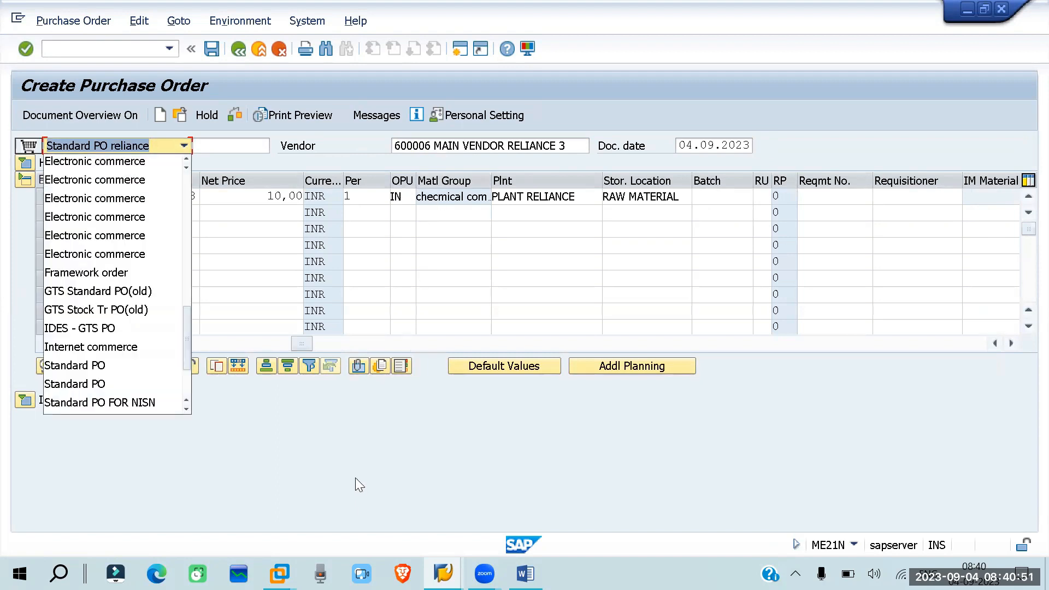
{"action": "left_click", "coordinate": [393, 470]}
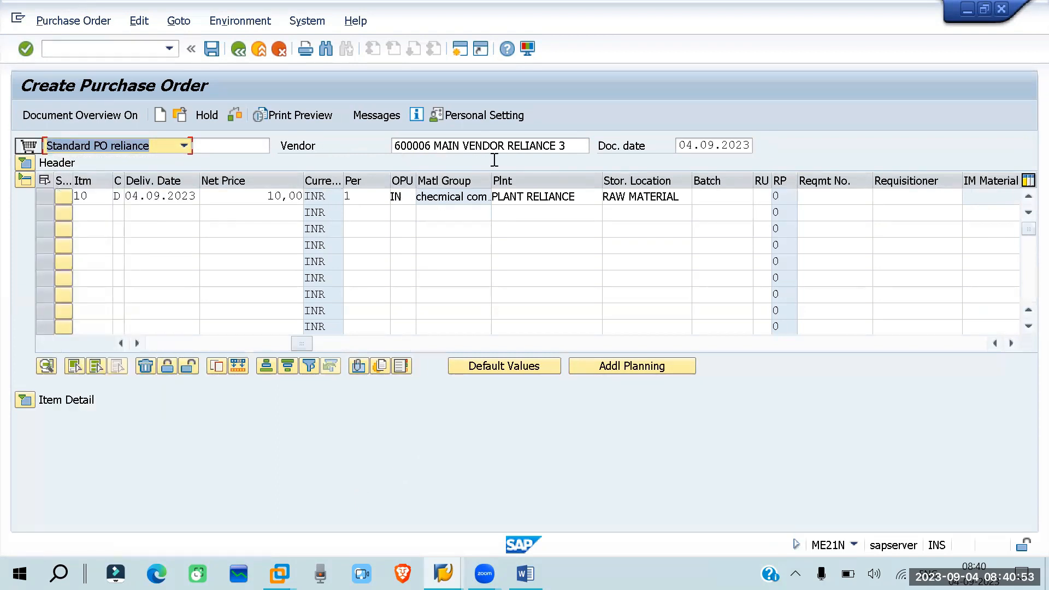
Expand the header and review its payment terms, currency and pricing conditions.
{"action": "left_click", "coordinate": [26, 167]}
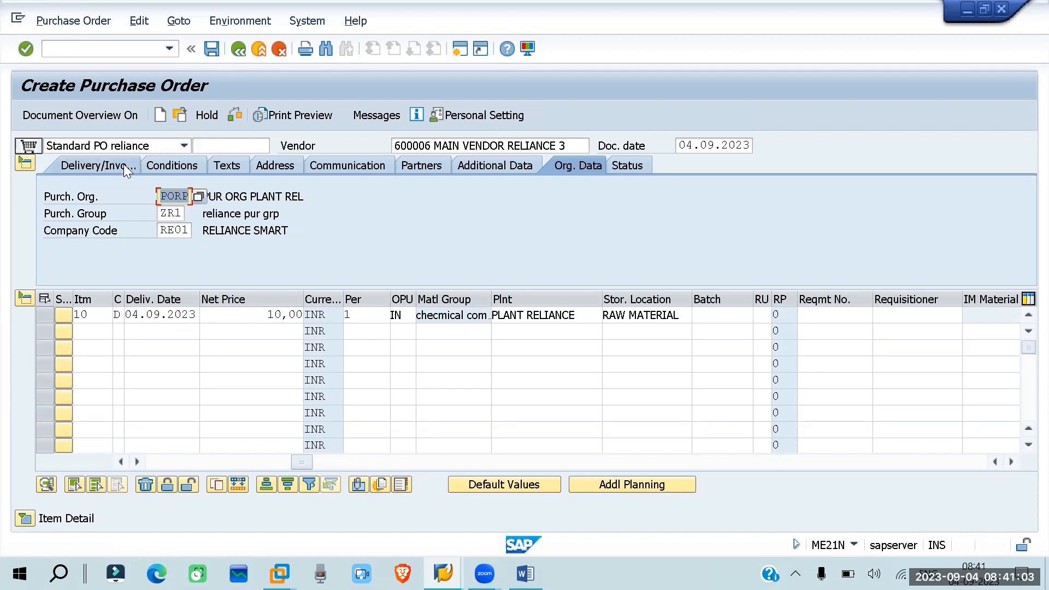
{"action": "left_click", "coordinate": [106, 163]}
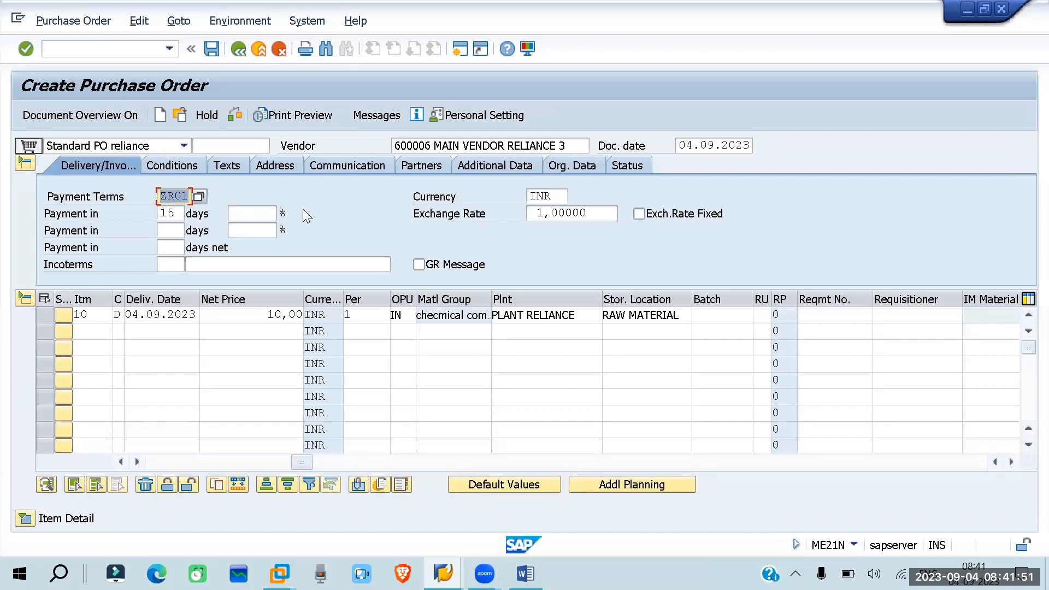
{"action": "left_click_drag", "start_coordinate": [555, 195], "coordinate": [526, 201]}
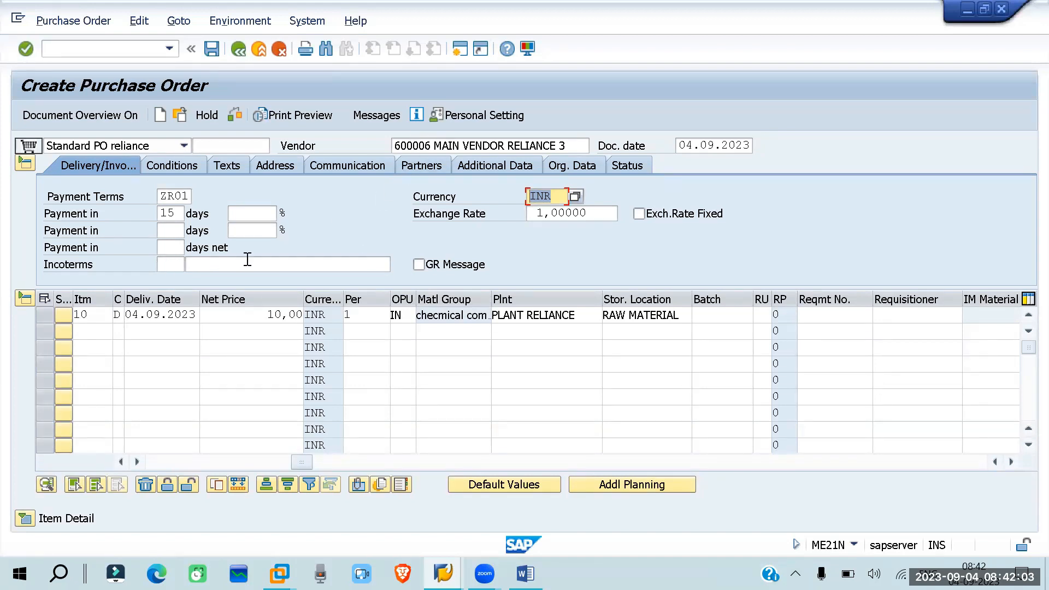
{"action": "left_click", "coordinate": [174, 160]}
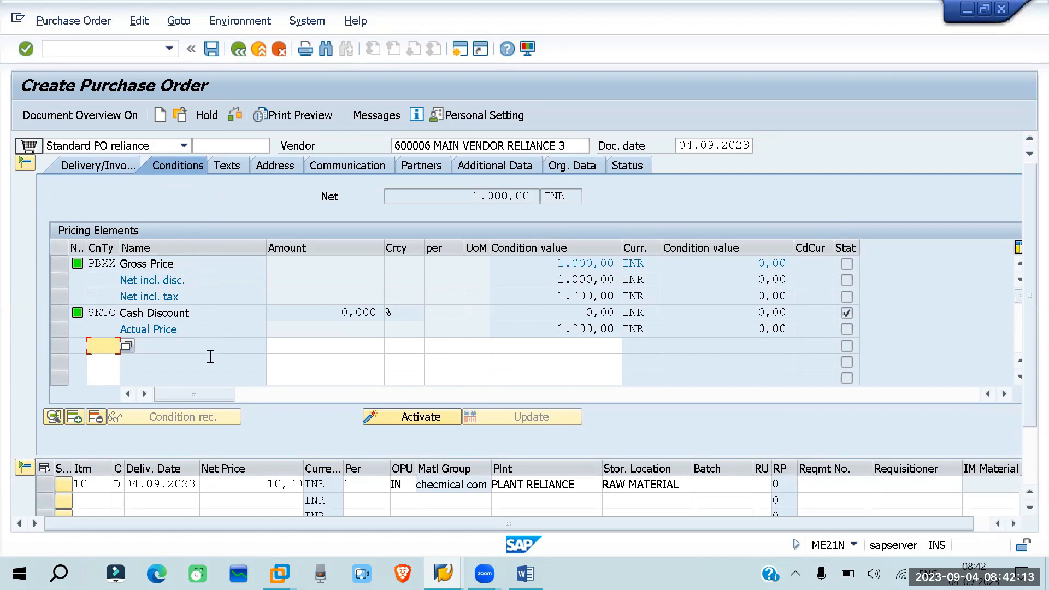
Examine the header text types of the purchase order and the text area for the Header text entry.
{"action": "left_click", "coordinate": [228, 166]}
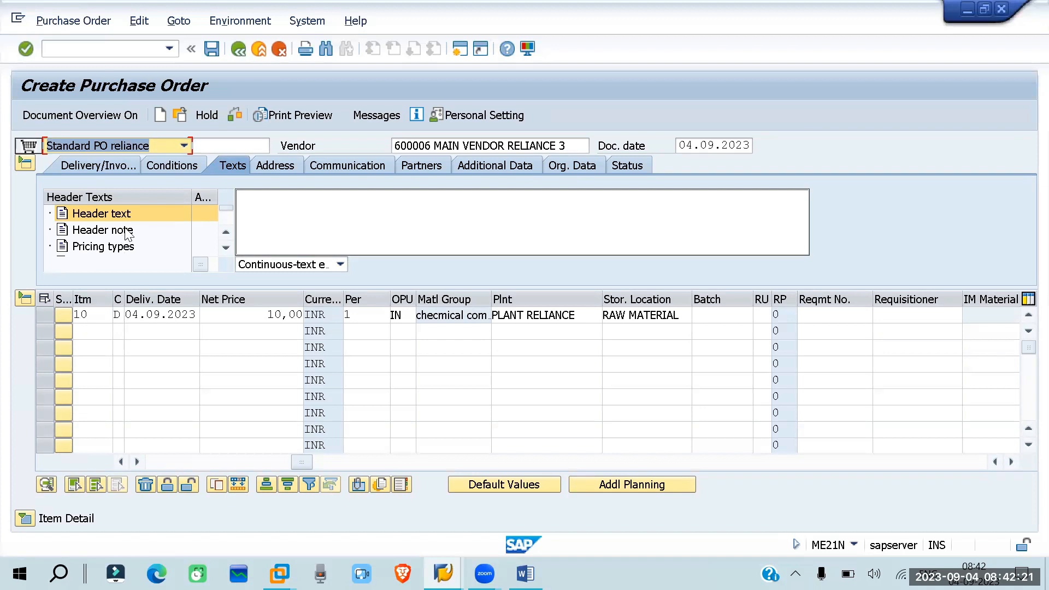
{"action": "scroll", "coordinate": [127, 232], "scroll_direction": "down", "scroll_amount": 5}
{"action": "scroll", "coordinate": [125, 232], "scroll_direction": "down", "scroll_amount": 8}
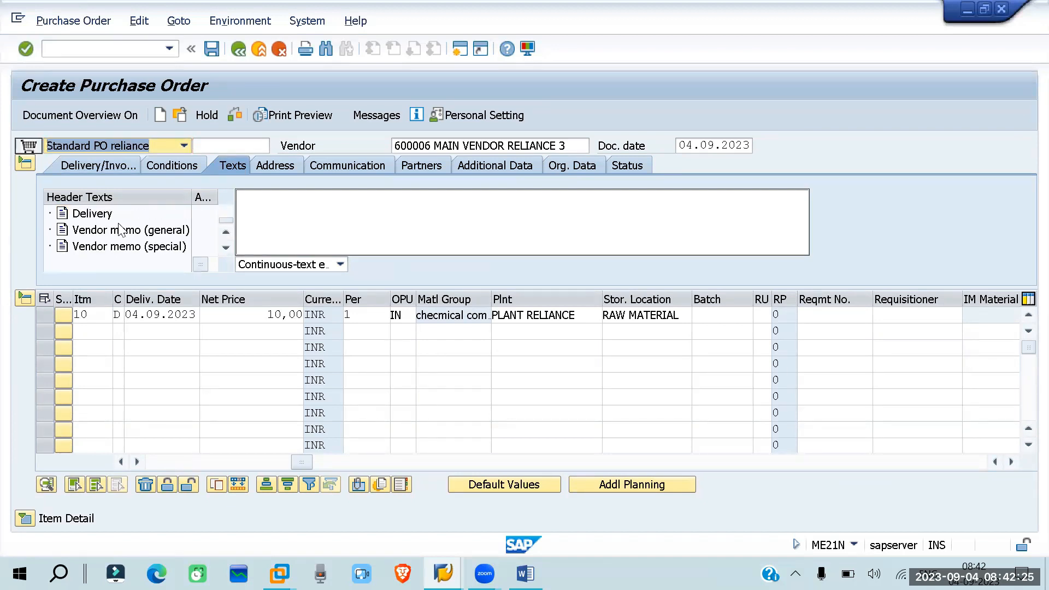
{"action": "scroll", "coordinate": [109, 257], "scroll_direction": "up", "scroll_amount": 4}
{"action": "scroll", "coordinate": [115, 247], "scroll_direction": "up", "scroll_amount": 9}
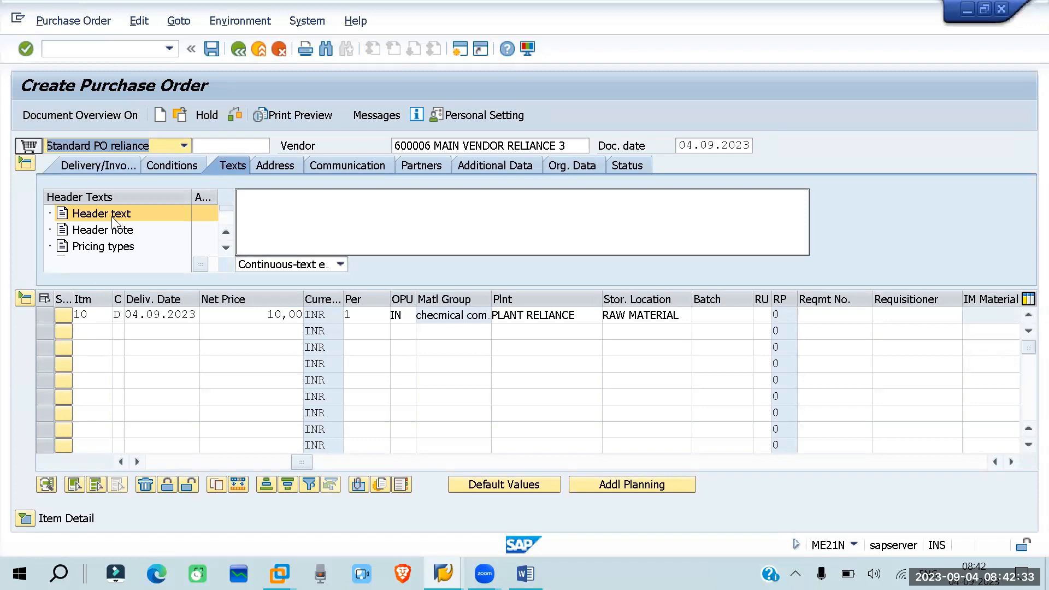
{"action": "left_click", "coordinate": [254, 202]}
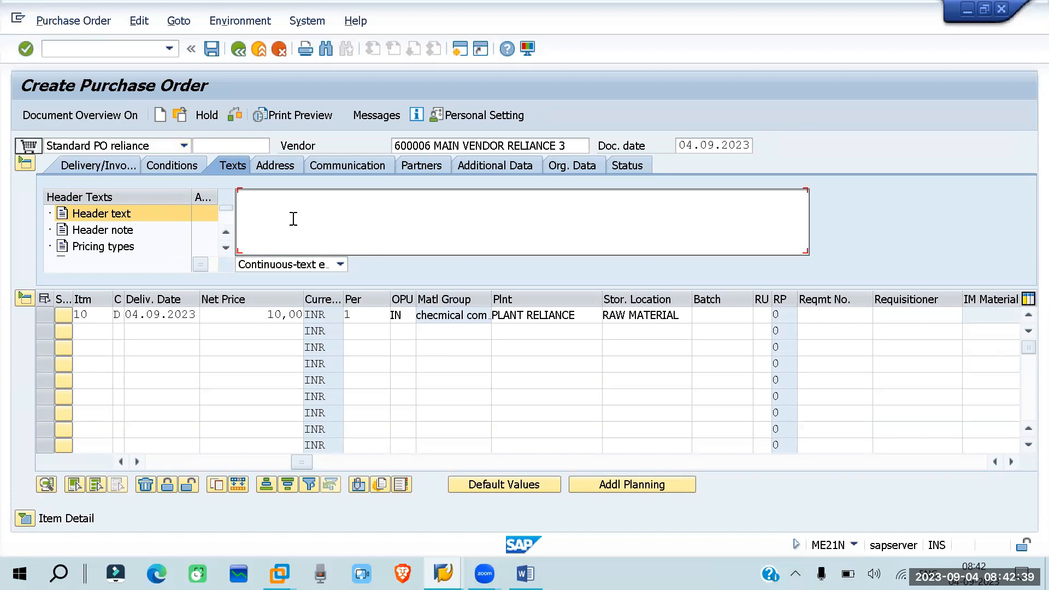
Review the vendor's address in the header, including the detailed vendor address, and close the details.
{"action": "left_click", "coordinate": [288, 168]}
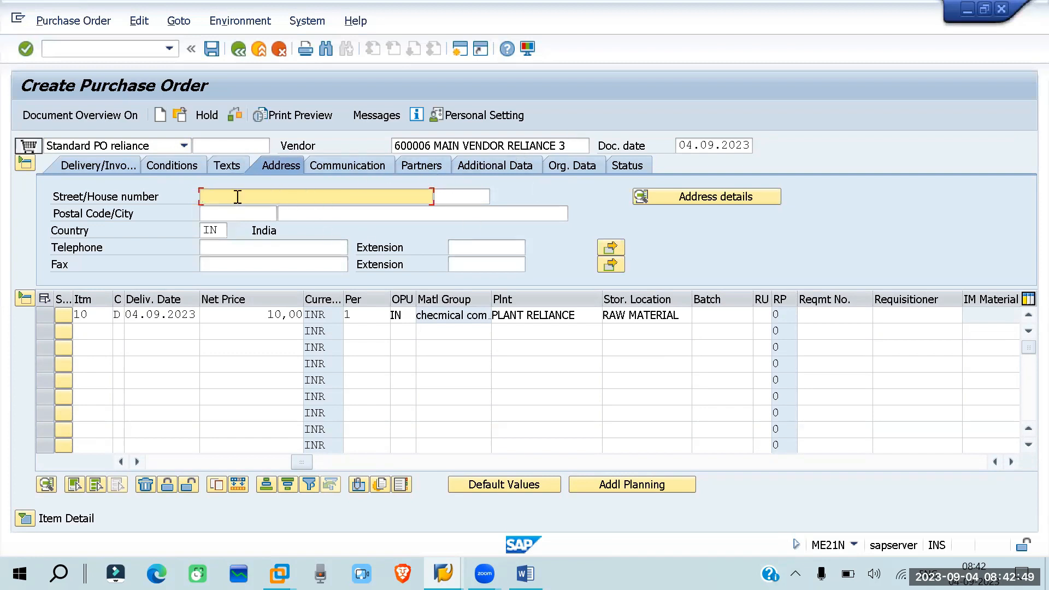
{"action": "left_click", "coordinate": [708, 198]}
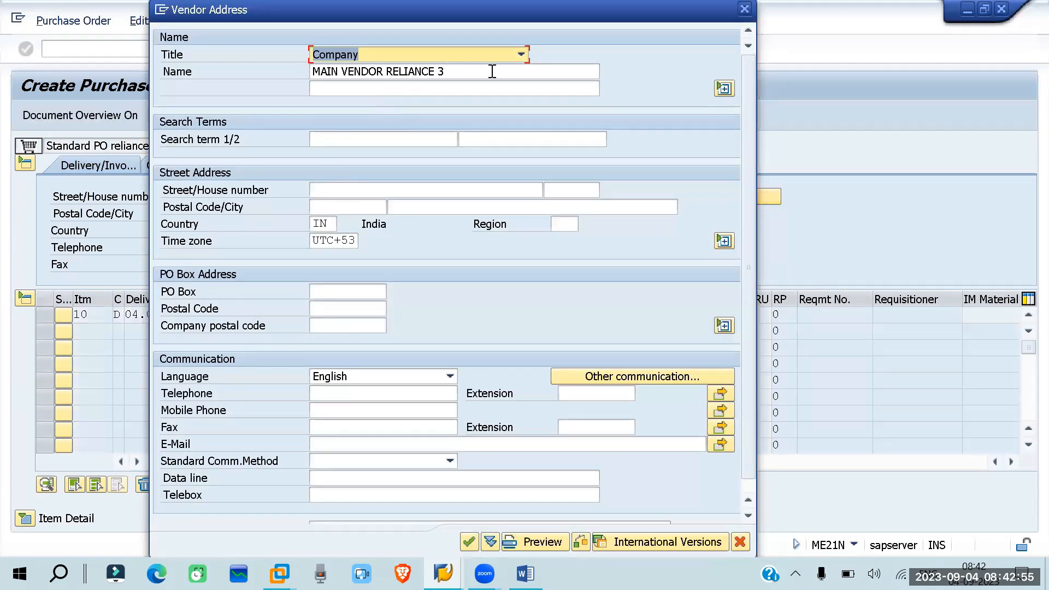
{"action": "key", "text": "Tab"}
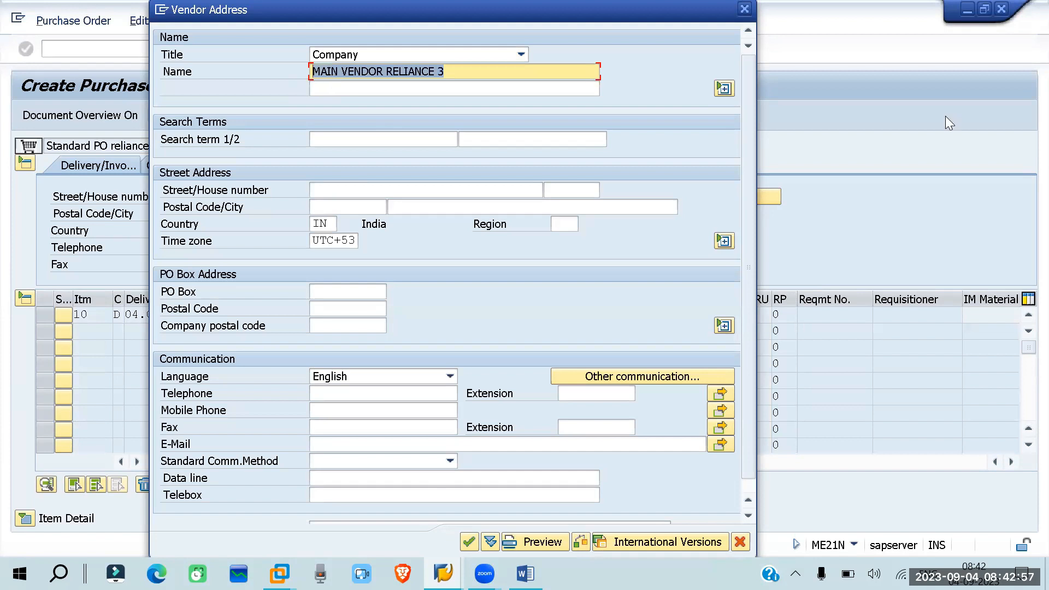
{"action": "key", "text": "alt+Tab"}
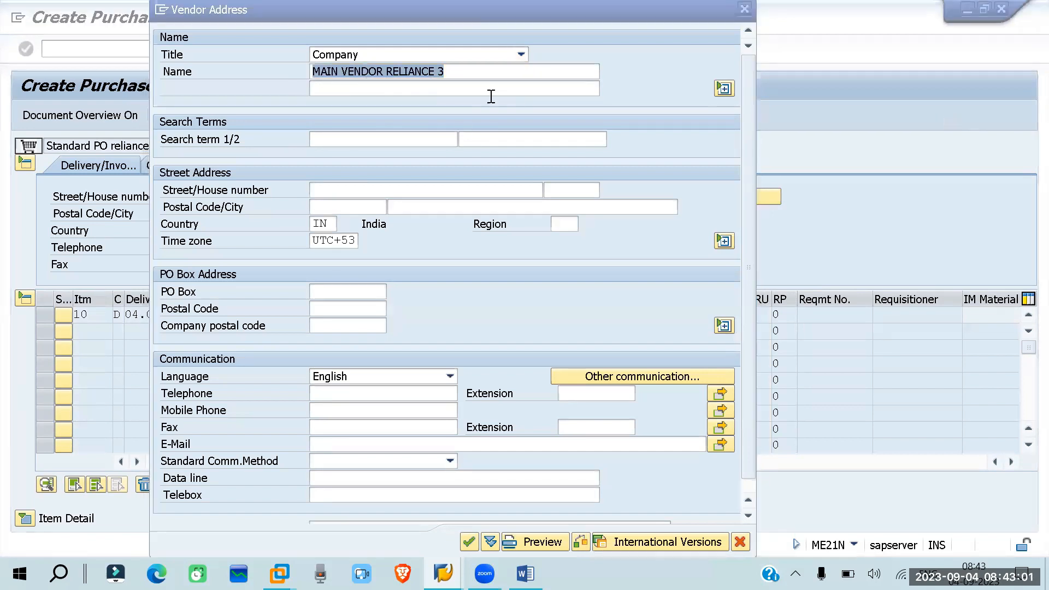
{"action": "left_click", "coordinate": [744, 9]}
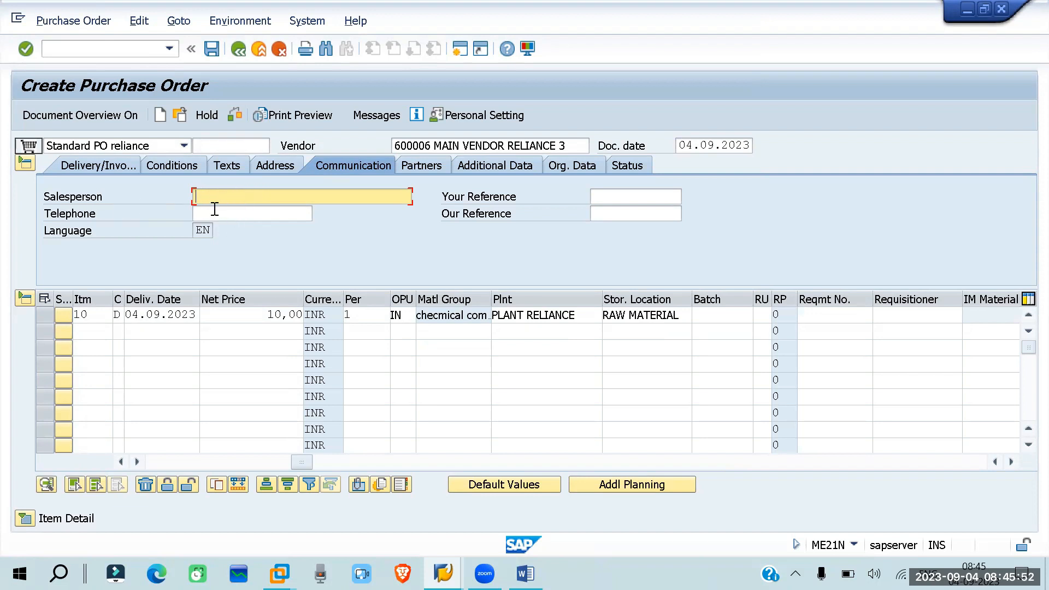
Review the header's partner functions and its additional data for validity dates and warranty.
{"action": "left_click", "coordinate": [428, 165]}
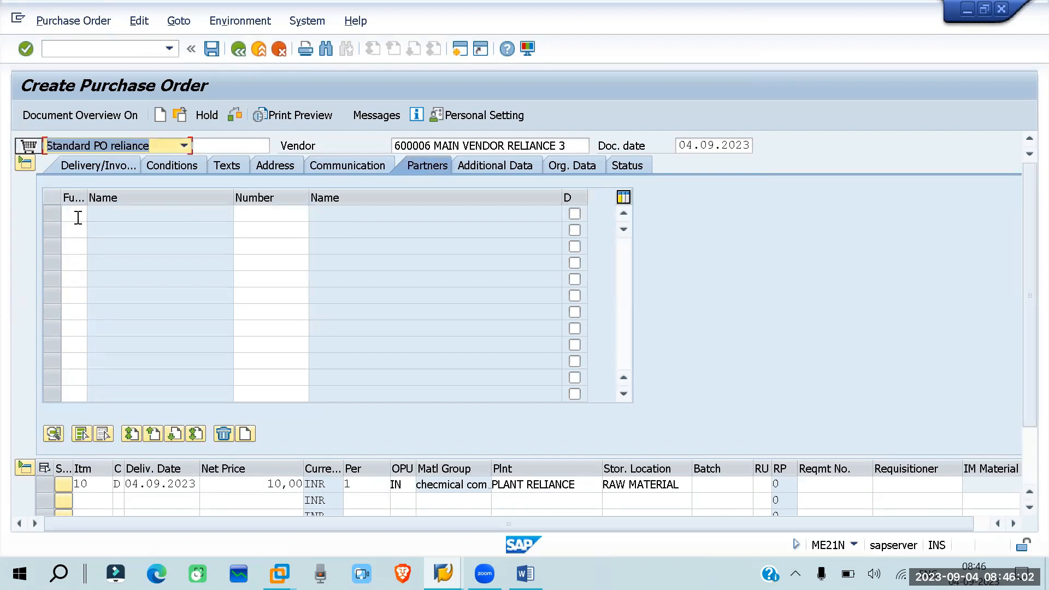
{"action": "left_click", "coordinate": [515, 165]}
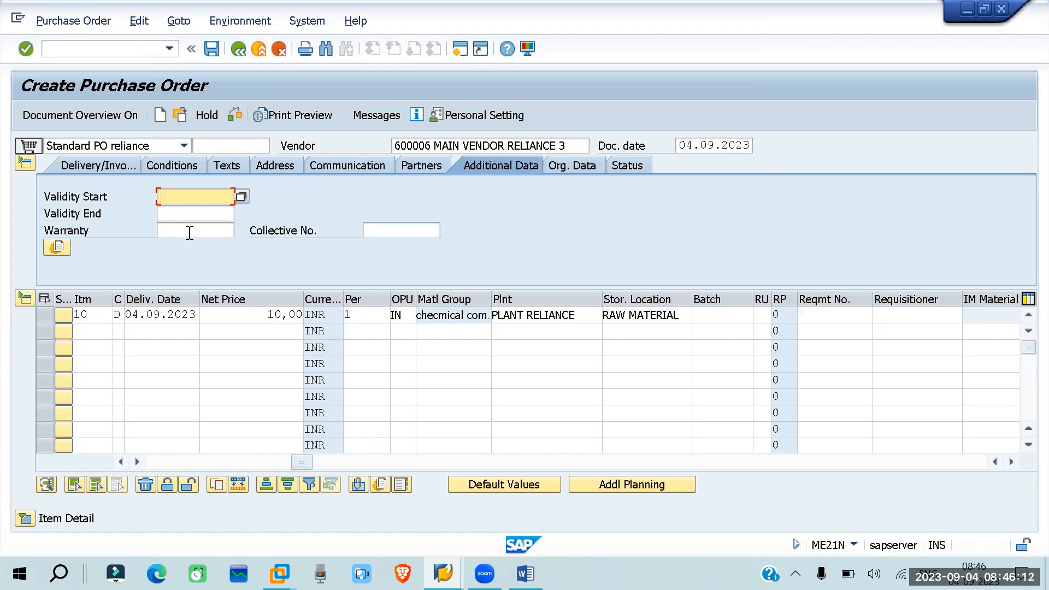
Review the header's organizational data and its status figures for ordered, delivered, still-to-deliver and invoiced quantities and down payments.
{"action": "left_click", "coordinate": [585, 164]}
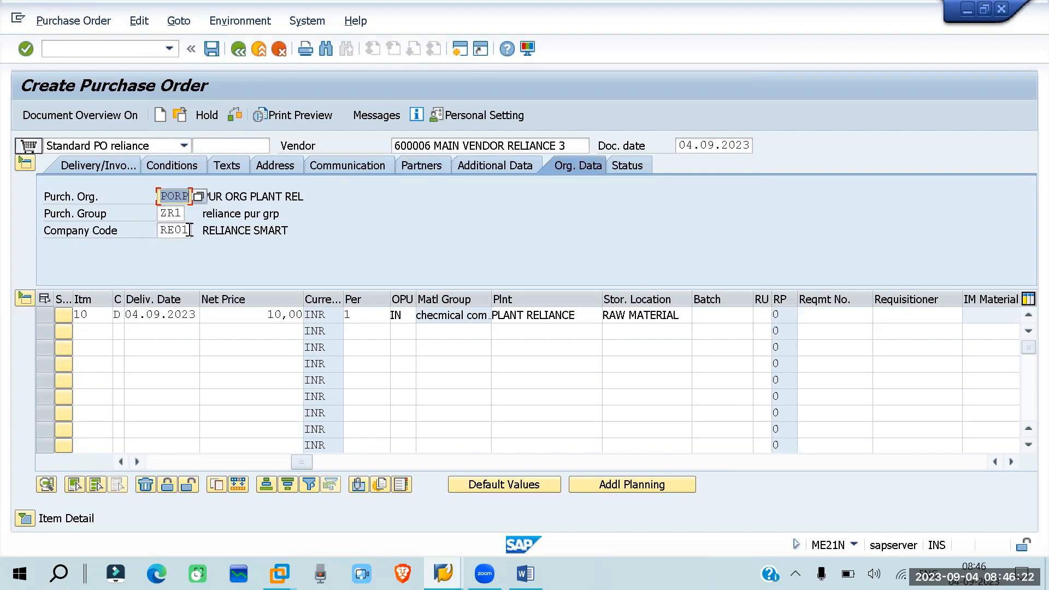
{"action": "left_click", "coordinate": [555, 315]}
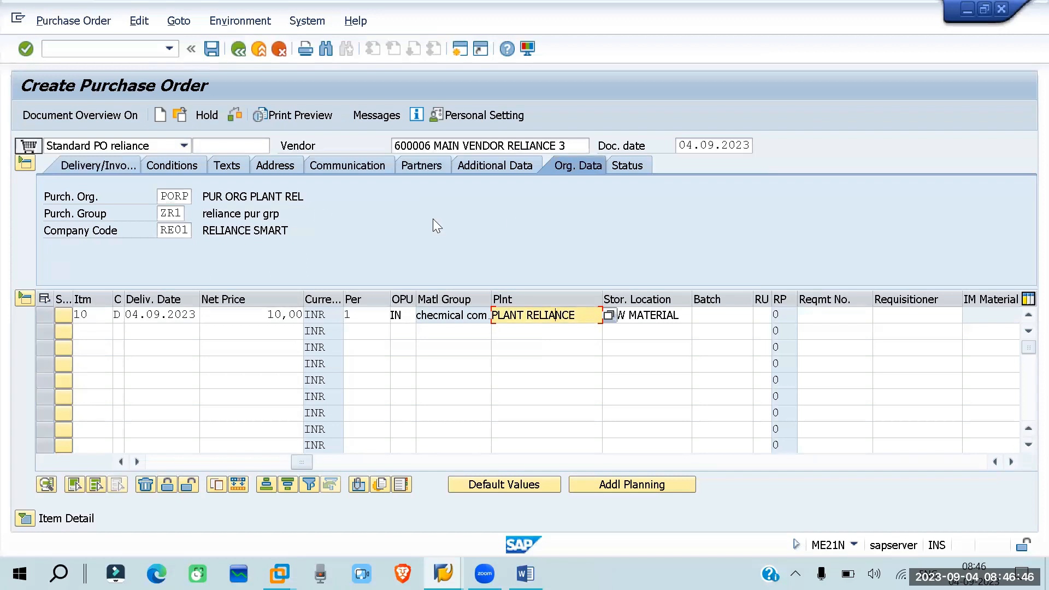
{"action": "left_click", "coordinate": [638, 160]}
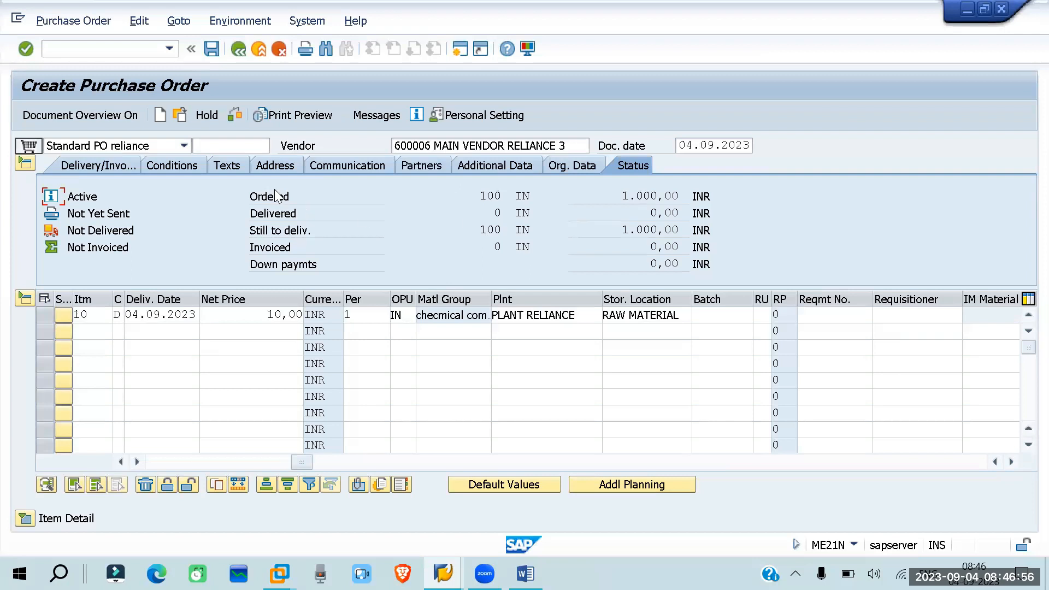
{"action": "left_click", "coordinate": [296, 194]}
{"action": "mouse_move", "coordinate": [492, 197]}
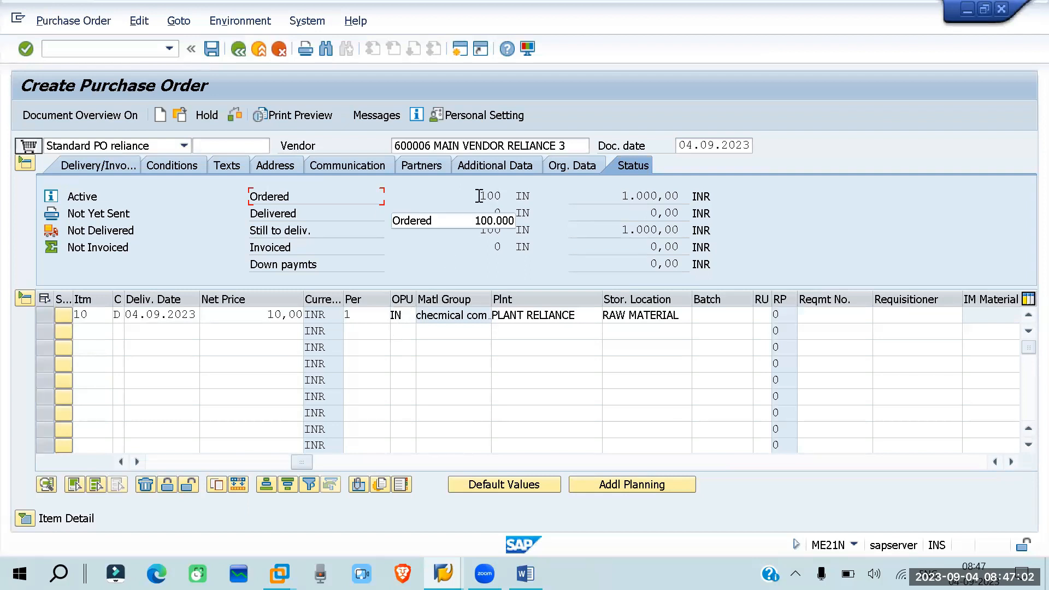
{"action": "mouse_move", "coordinate": [499, 216]}
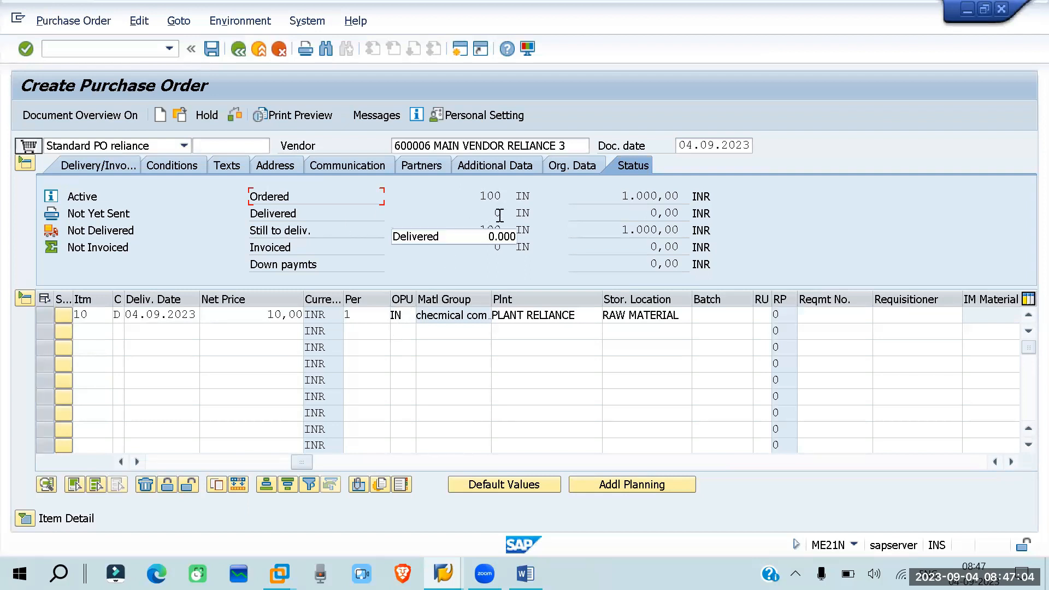
{"action": "left_click", "coordinate": [495, 229]}
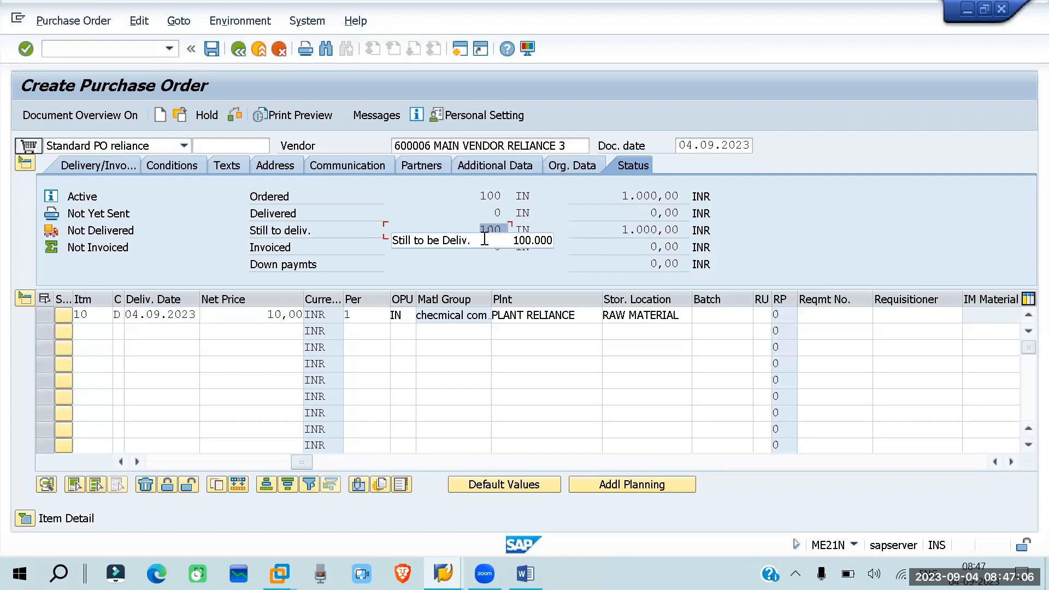
{"action": "left_click", "coordinate": [499, 247]}
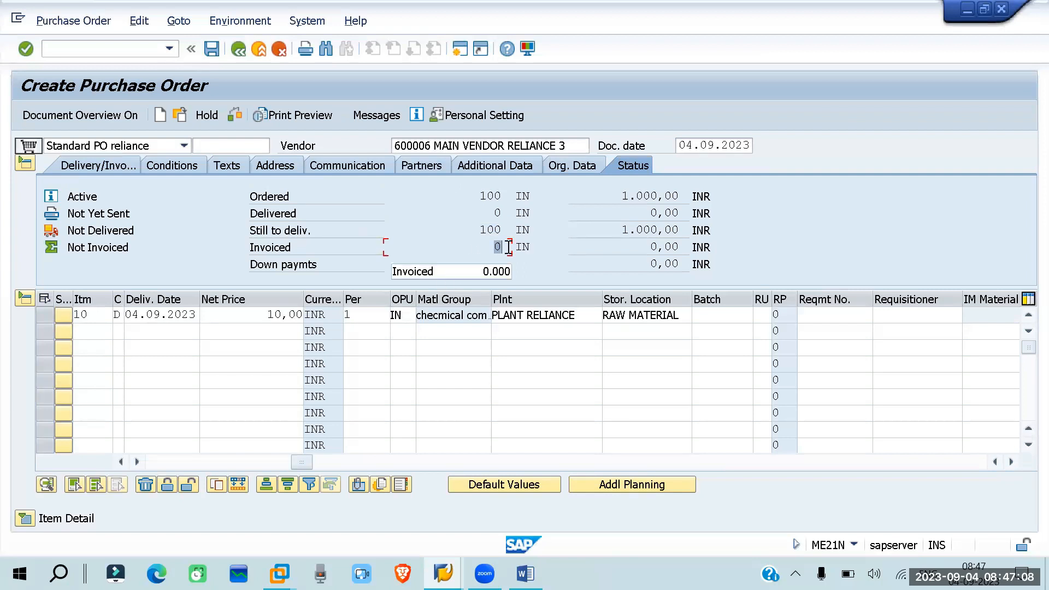
{"action": "left_click", "coordinate": [327, 266]}
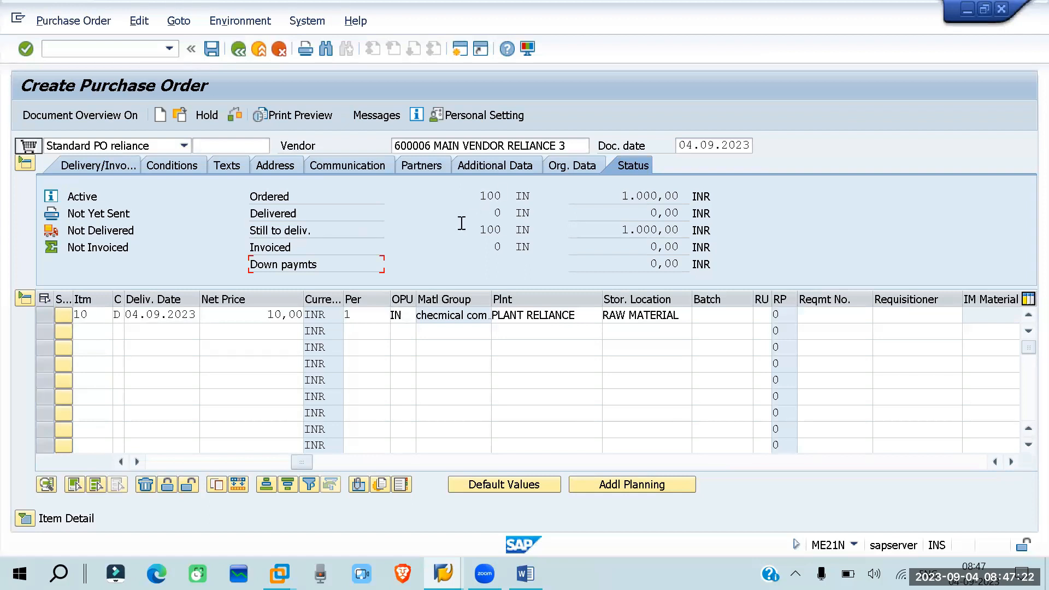
{"action": "left_click_drag", "start_coordinate": [490, 214], "coordinate": [498, 214]}
{"action": "left_click_drag", "start_coordinate": [494, 246], "coordinate": [507, 246]}
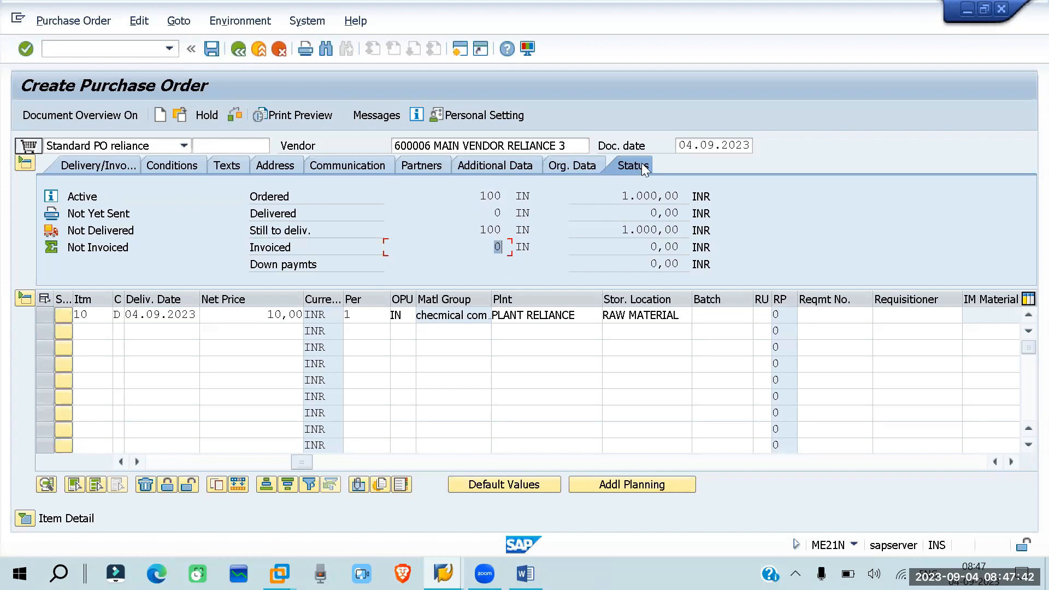
{"action": "left_click", "coordinate": [494, 212]}
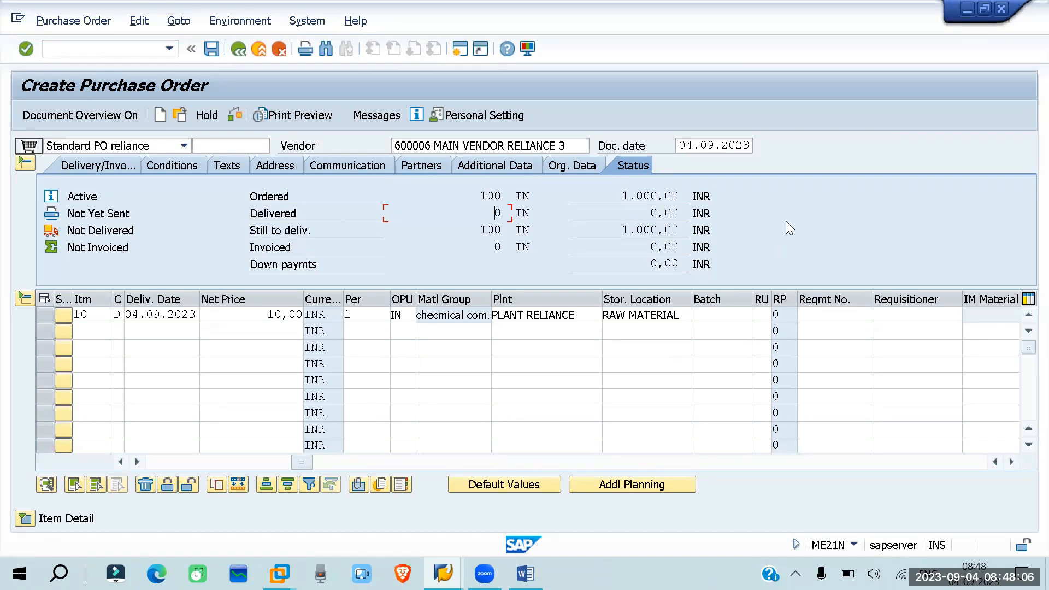
Switch to the Word document sap mm july batch1.docx and add the line "Header data table-EKKO" below "Purchase order".
{"action": "left_click", "coordinate": [515, 2]}
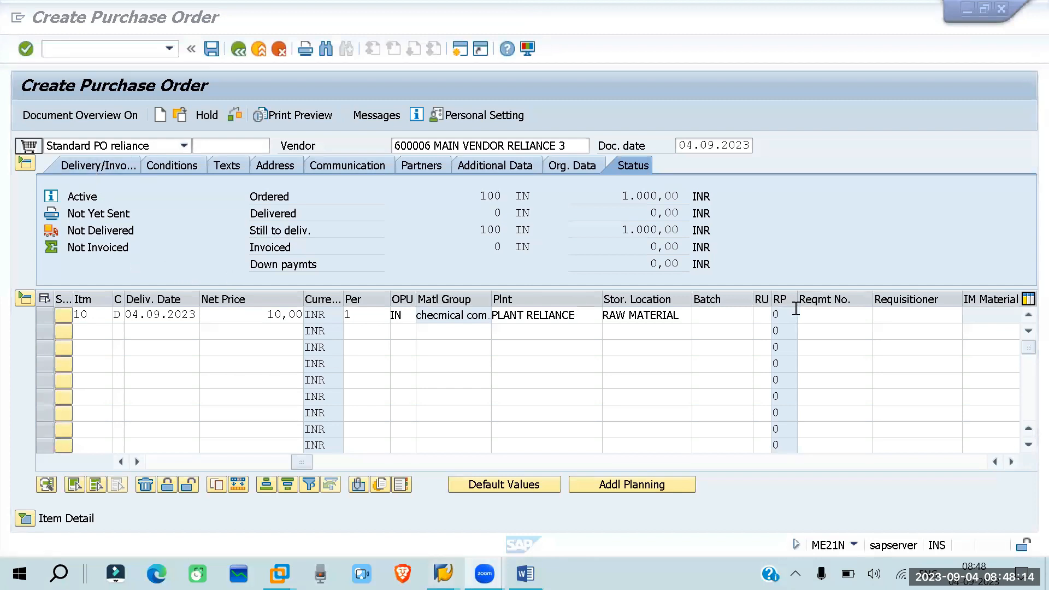
{"action": "left_click", "coordinate": [524, 574]}
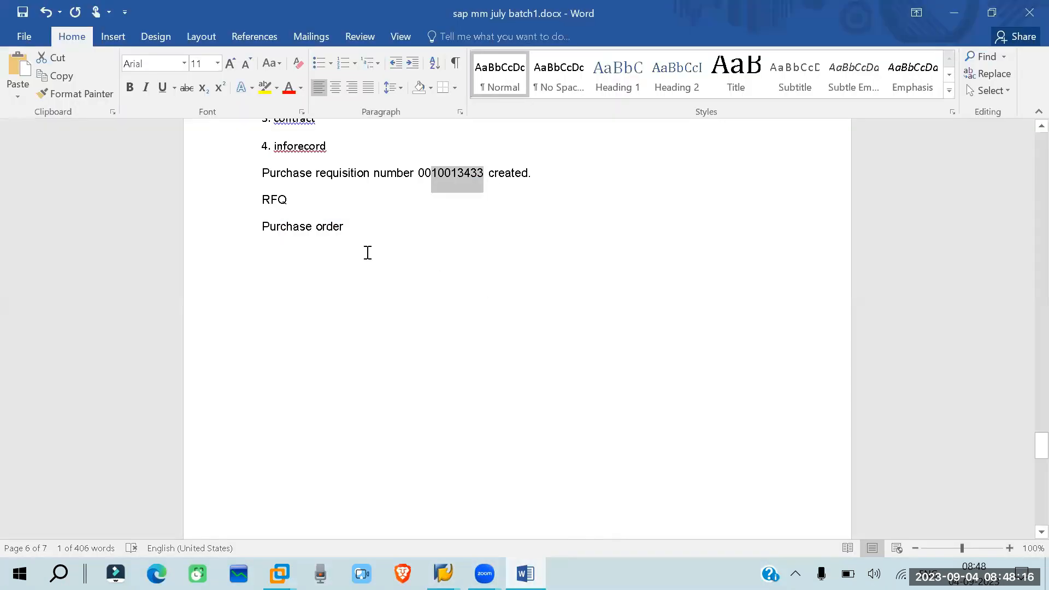
{"action": "left_click", "coordinate": [362, 226]}
{"action": "key", "text": "Return"}
{"action": "type", "text": "heade"}
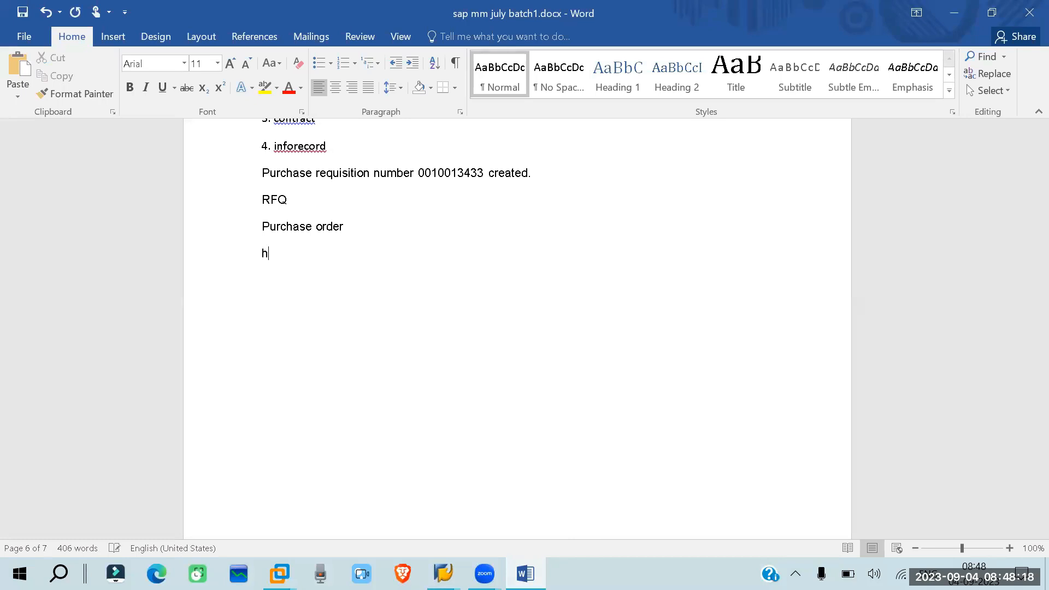
{"action": "type", "text": "ata table-ekko"}
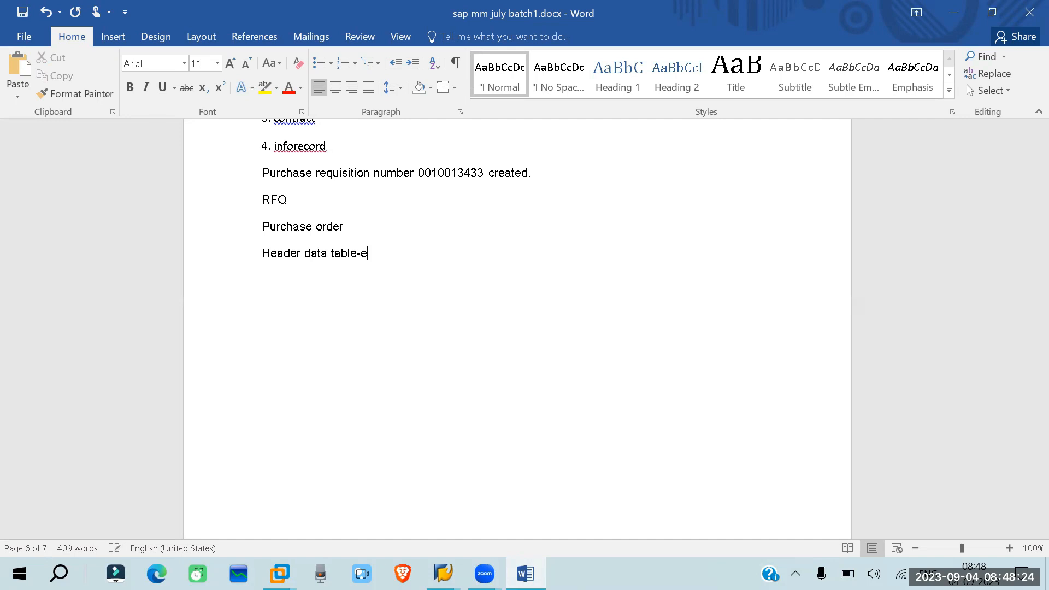
{"action": "key", "text": "BackSpace"}
{"action": "key", "text": "BackSpace"}
{"action": "key", "text": "BackSpace"}
{"action": "key", "text": "BackSpace"}
{"action": "type", "text": "EKKO"}
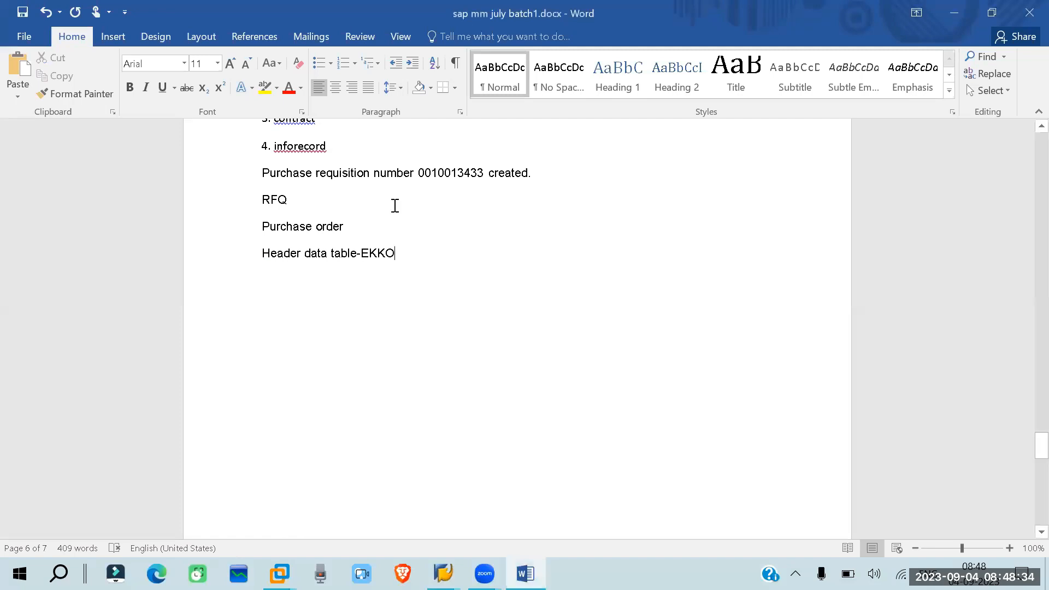
Switch back to the purchase order in SAP, expand the item details and collapse the header.
{"action": "mouse_move", "coordinate": [443, 572]}
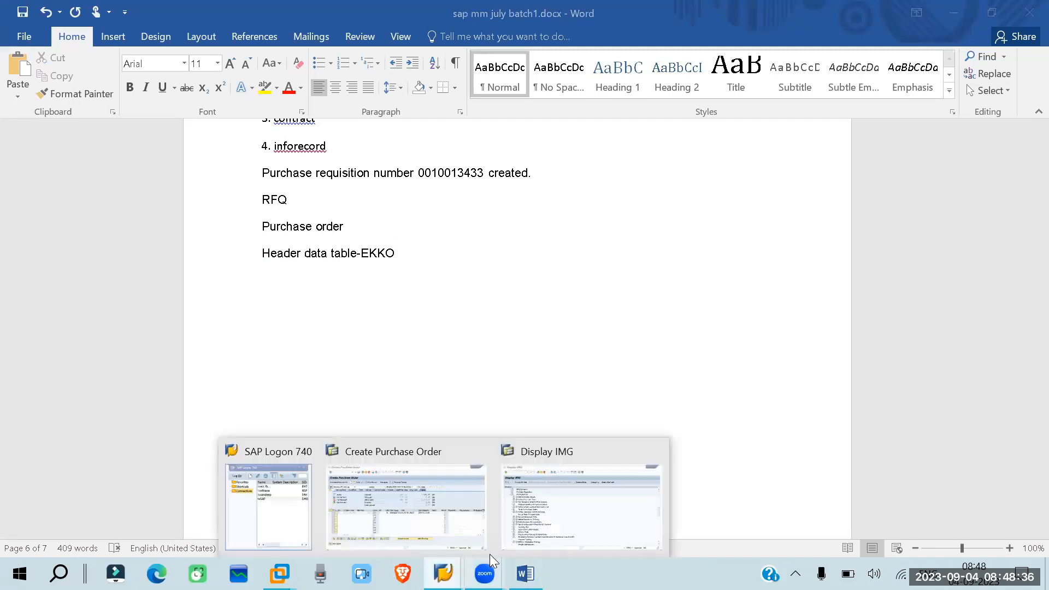
{"action": "left_click", "coordinate": [389, 489]}
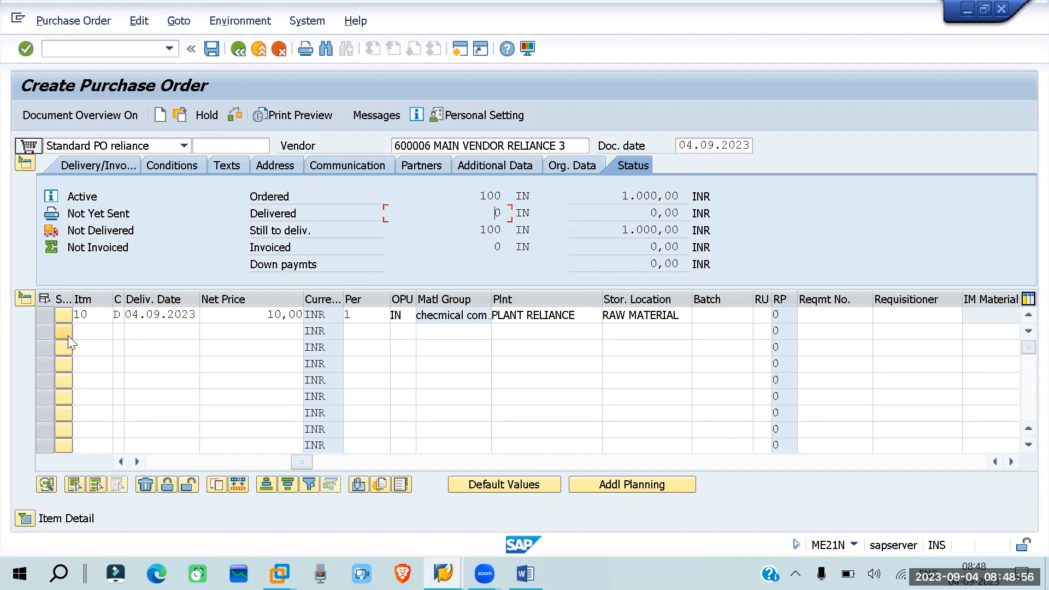
{"action": "key", "text": "Return"}
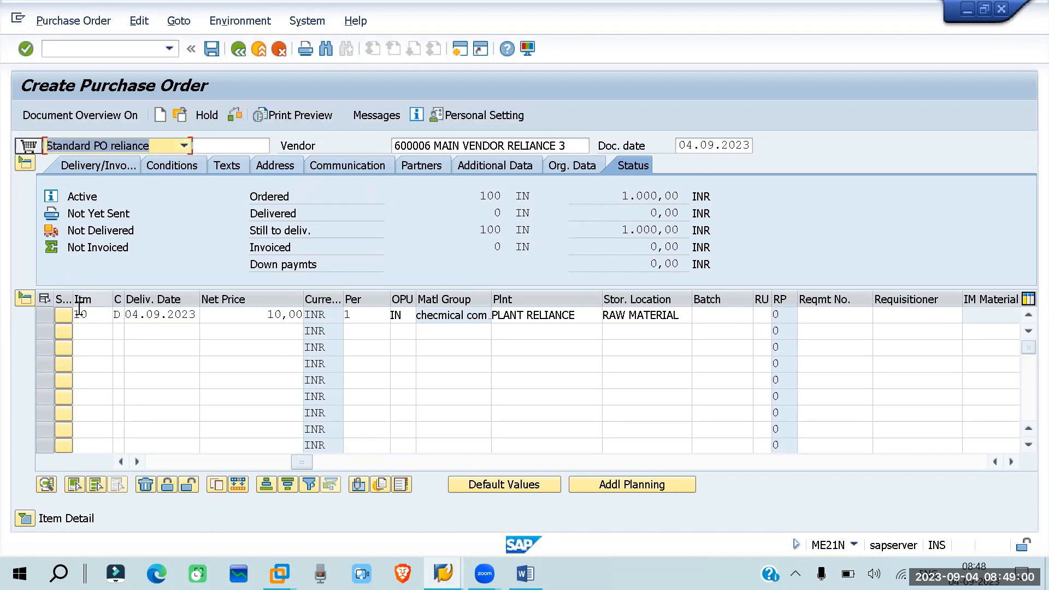
{"action": "left_click", "coordinate": [24, 518]}
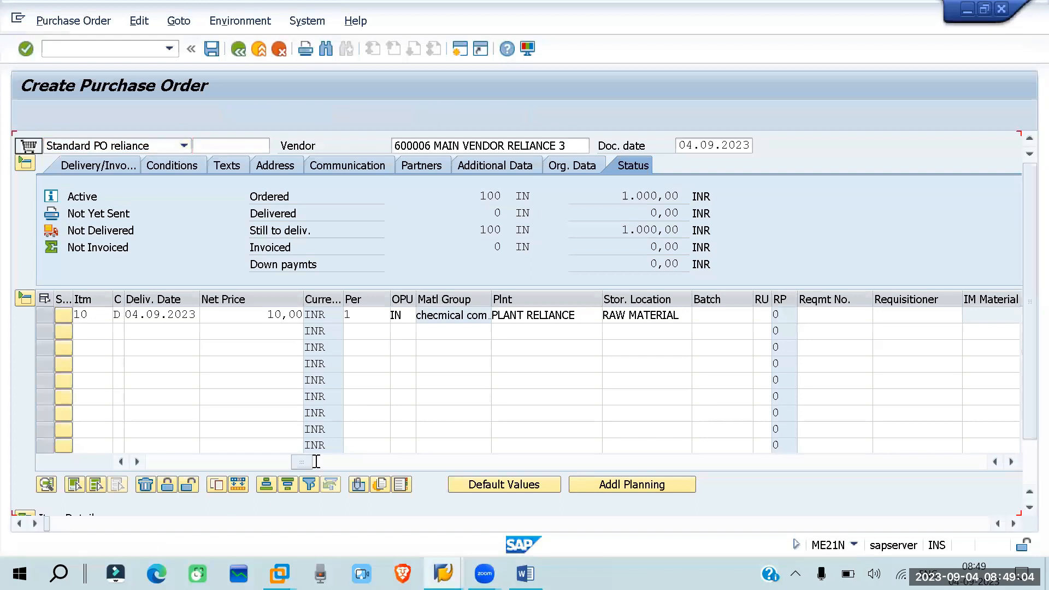
{"action": "scroll", "coordinate": [415, 426], "scroll_direction": "down", "scroll_amount": 1}
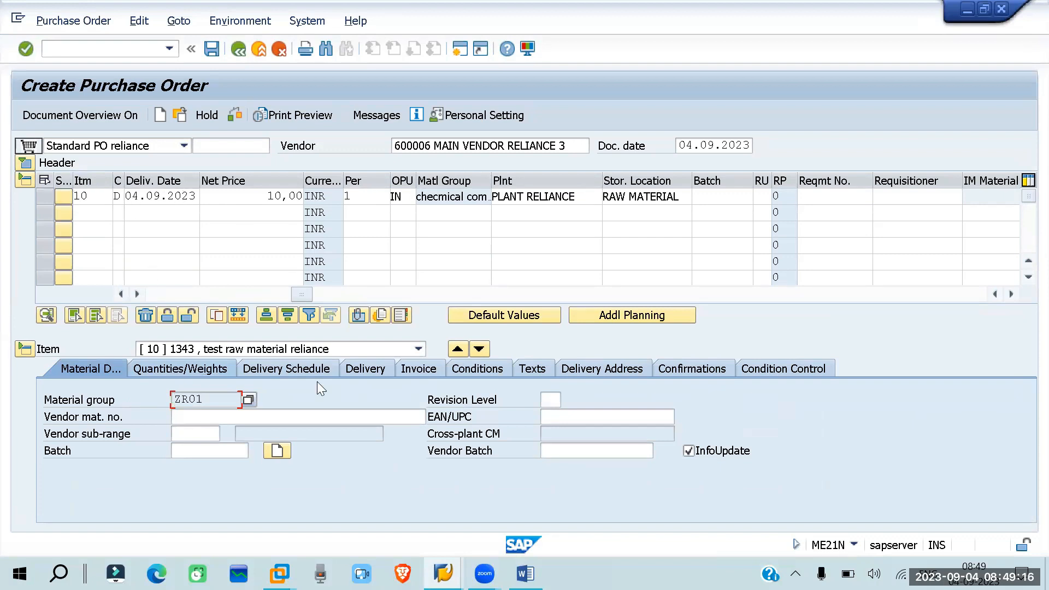
Check the list of selectable items in the item details and choose item 10, test raw material reliance.
{"action": "left_click", "coordinate": [418, 349]}
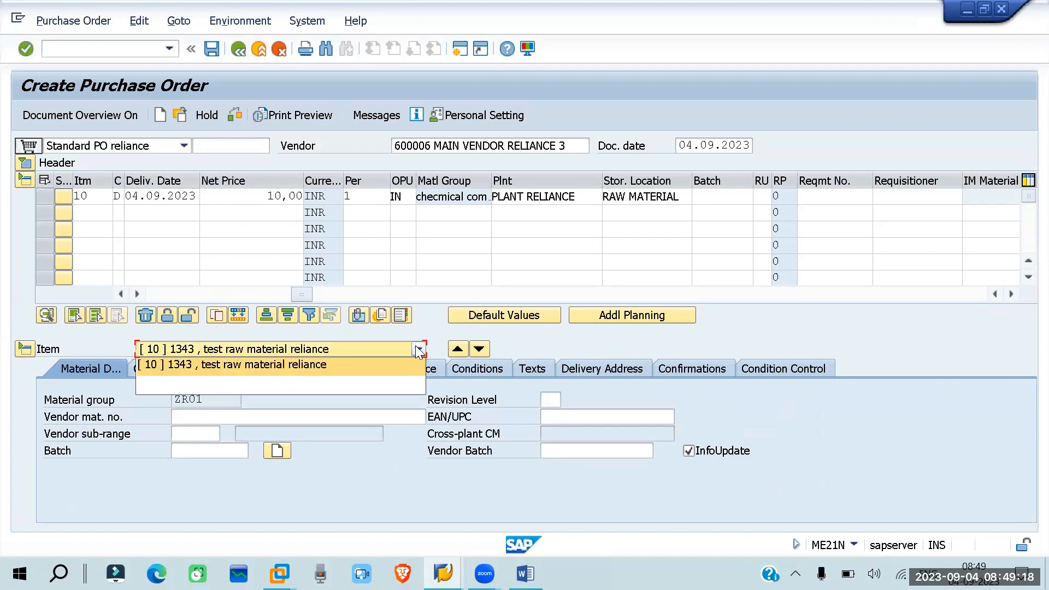
{"action": "left_click", "coordinate": [418, 349]}
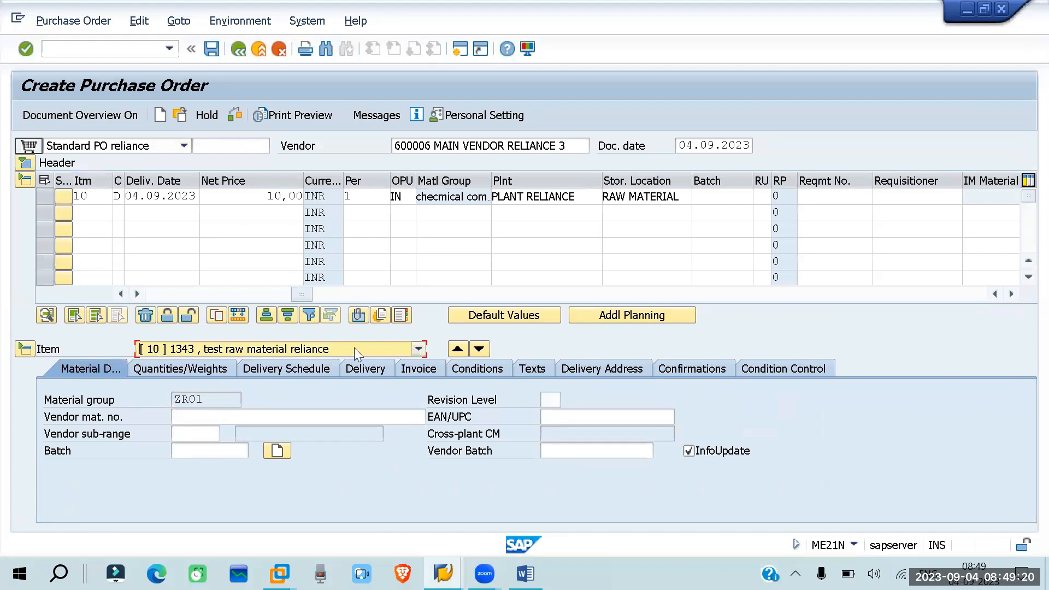
{"action": "left_click", "coordinate": [418, 349]}
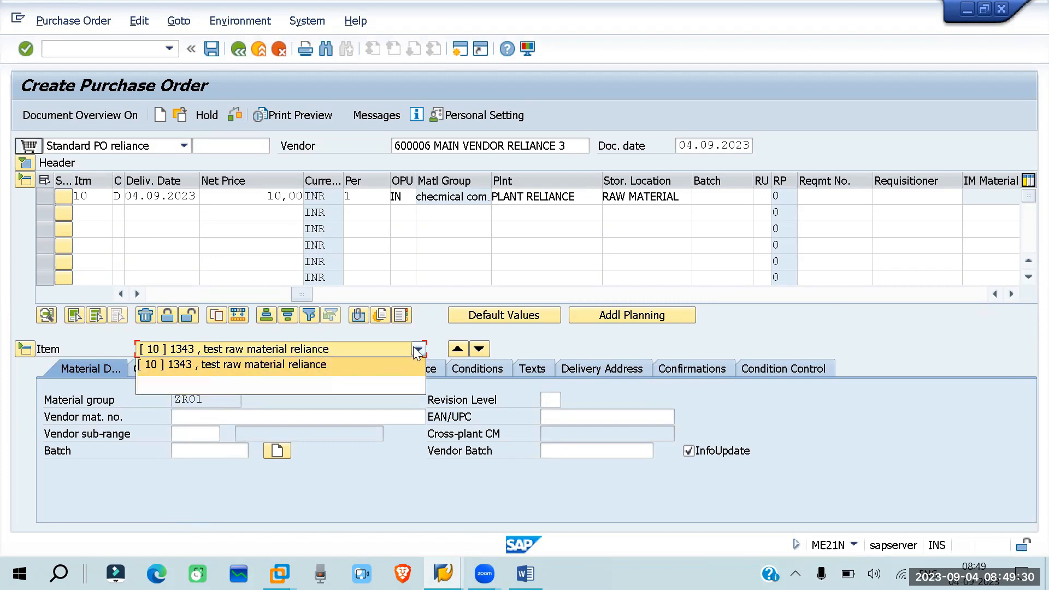
{"action": "left_click", "coordinate": [221, 372]}
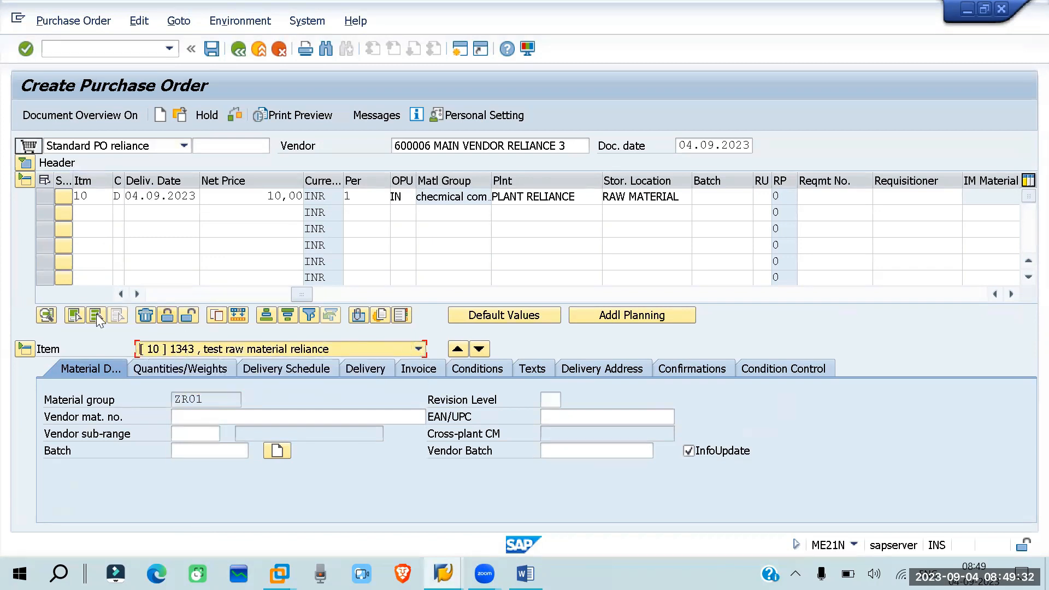
Review the item's material data, including material group, vendor material number, vendor sub-range, batch, EAN/UPC and vendor batch.
{"action": "left_click", "coordinate": [143, 395]}
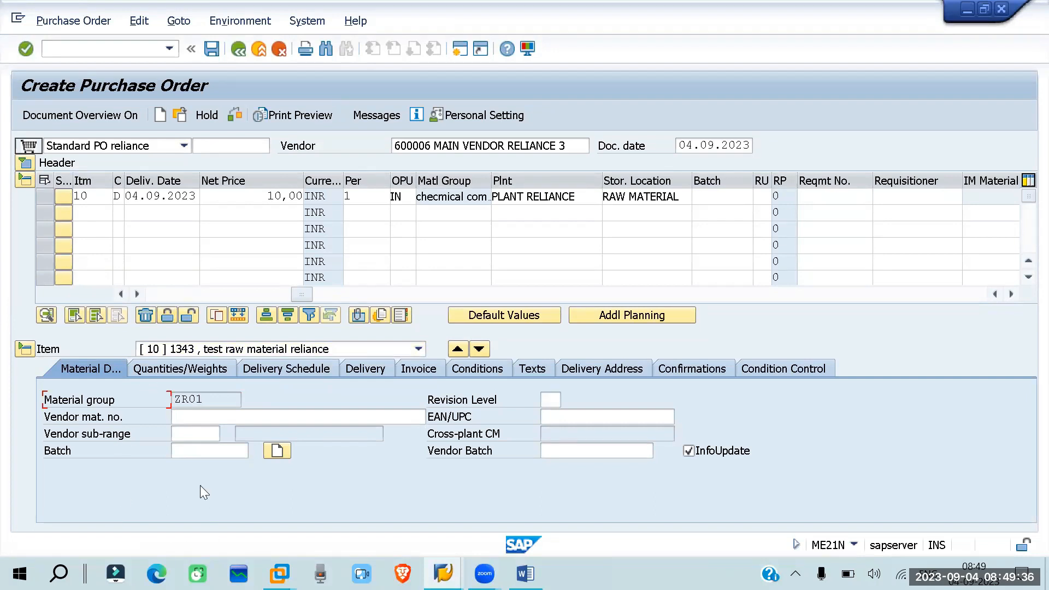
{"action": "left_click", "coordinate": [213, 401]}
{"action": "left_click", "coordinate": [209, 417]}
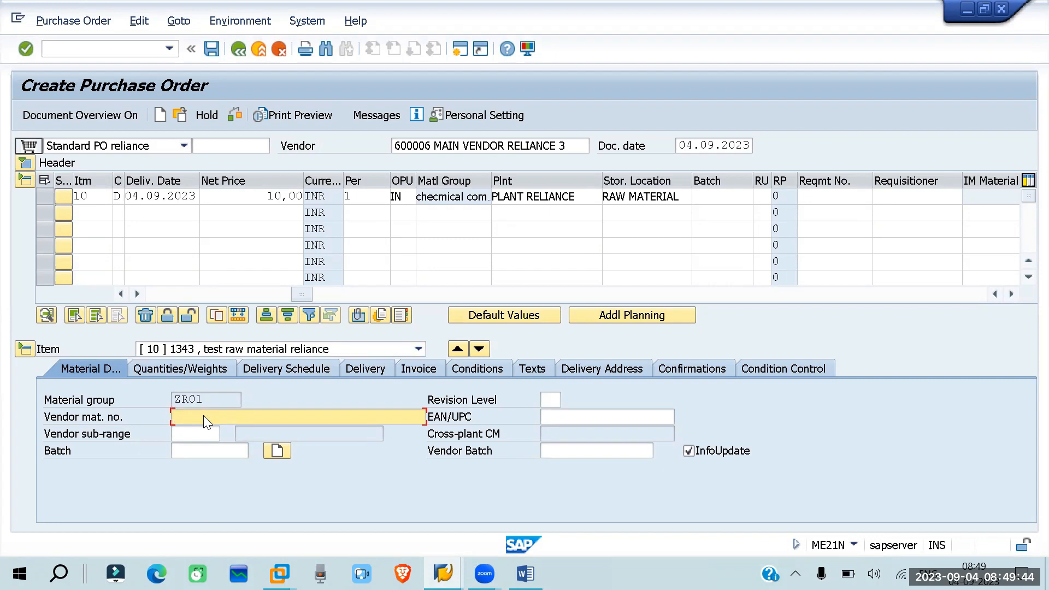
{"action": "left_click", "coordinate": [175, 434]}
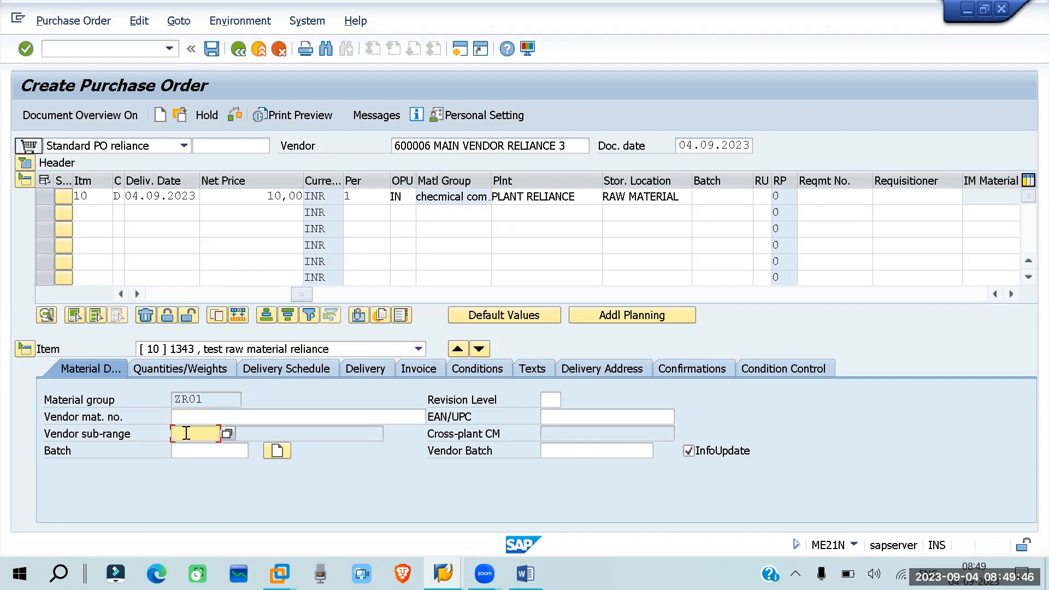
{"action": "left_click", "coordinate": [185, 450]}
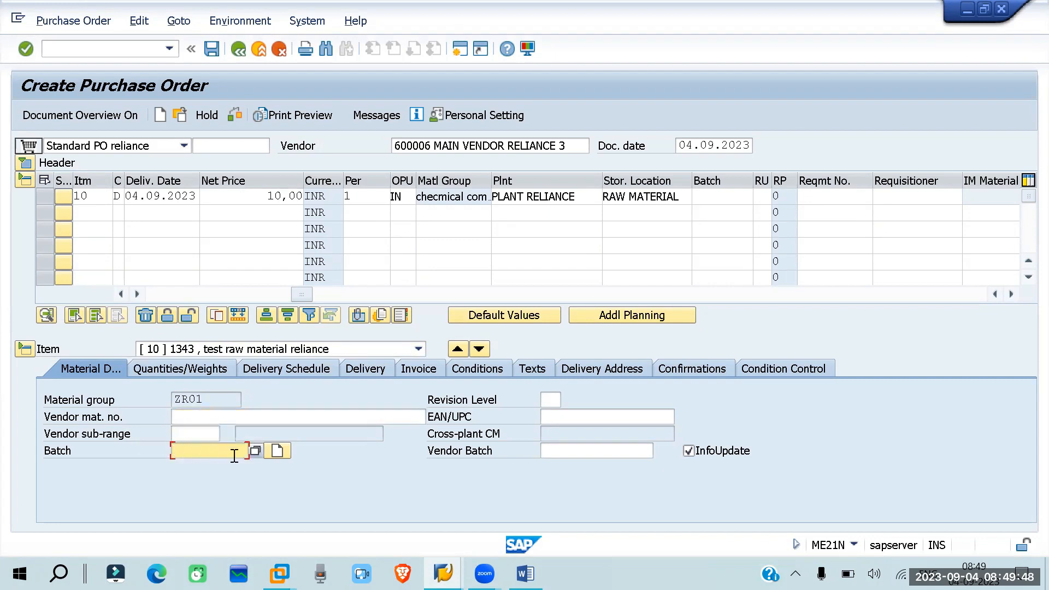
{"action": "left_click", "coordinate": [577, 415]}
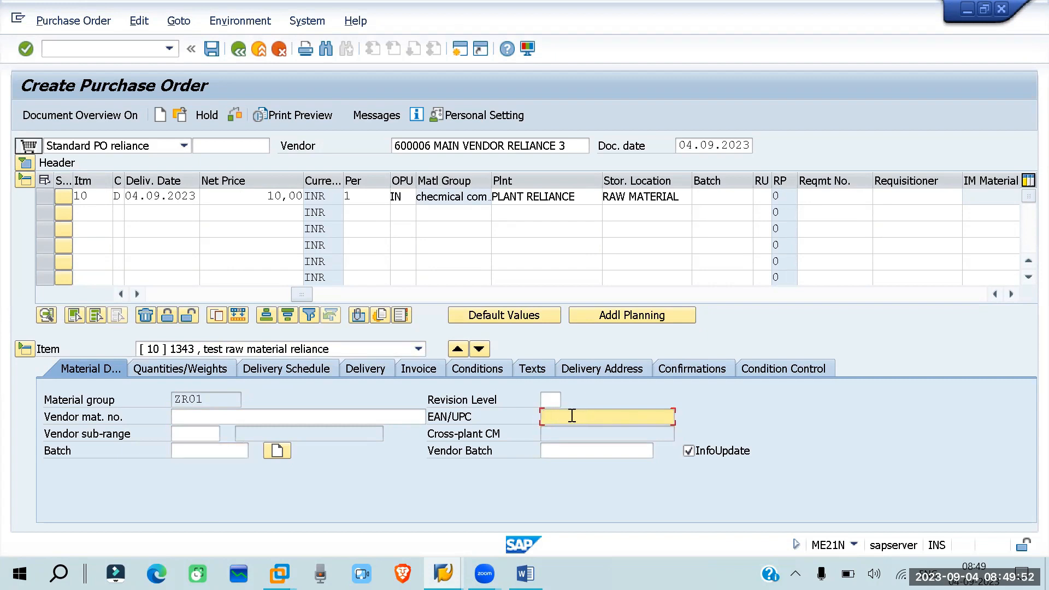
{"action": "left_click", "coordinate": [553, 446]}
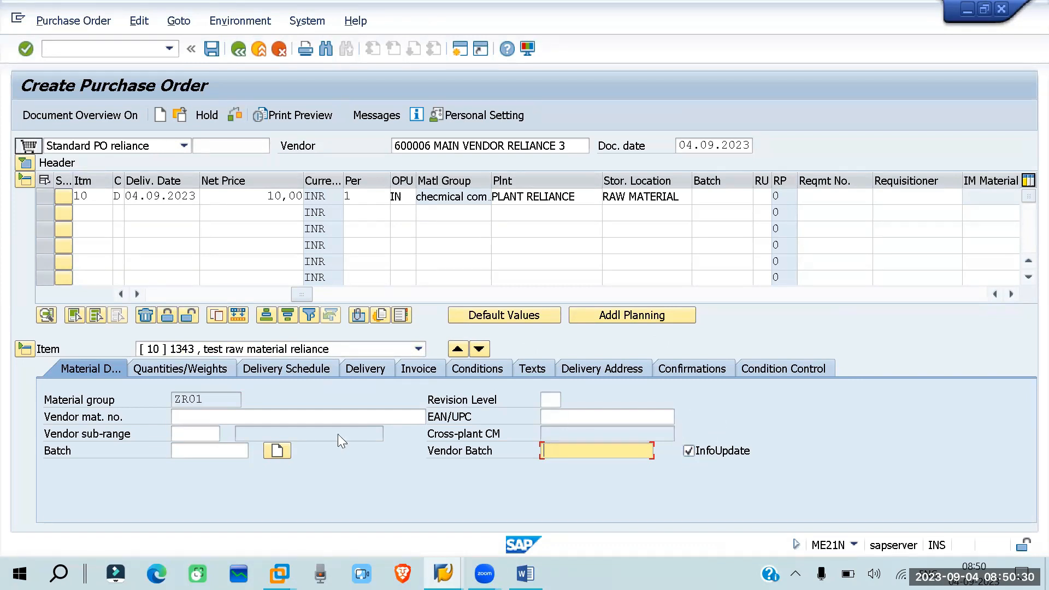
Review the item's order quantities and weights and its delivery schedule with delivery date, scheduled quantity and statistical delivery date.
{"action": "left_click", "coordinate": [215, 371]}
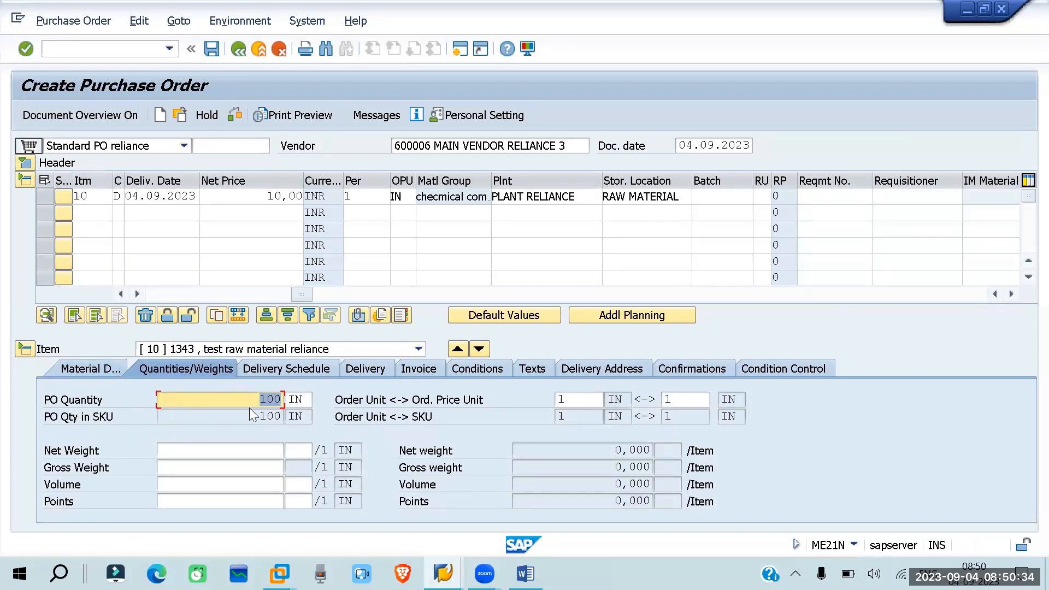
{"action": "left_click", "coordinate": [261, 416]}
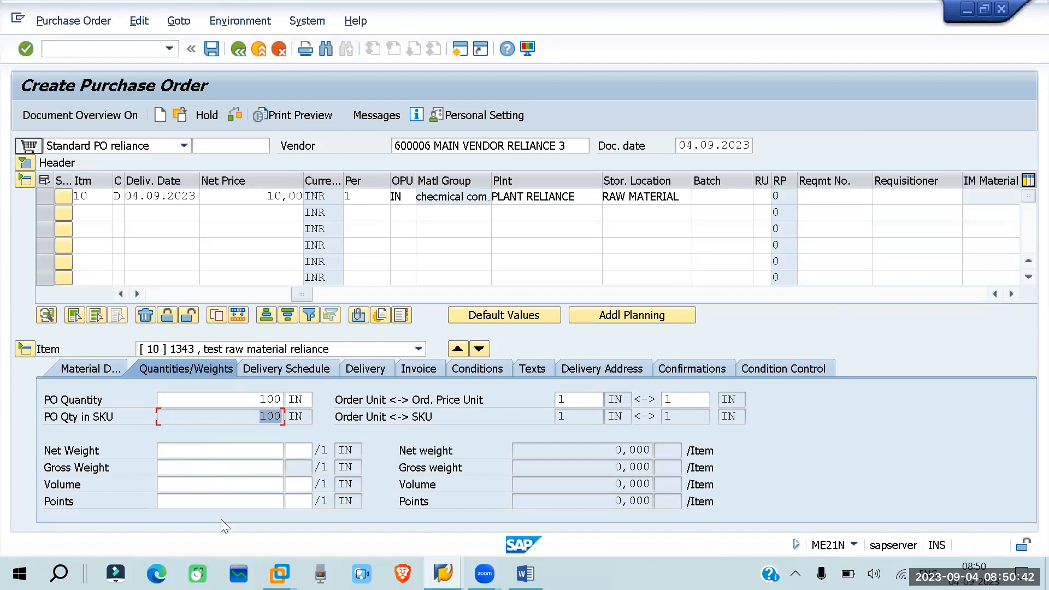
{"action": "left_click", "coordinate": [271, 369]}
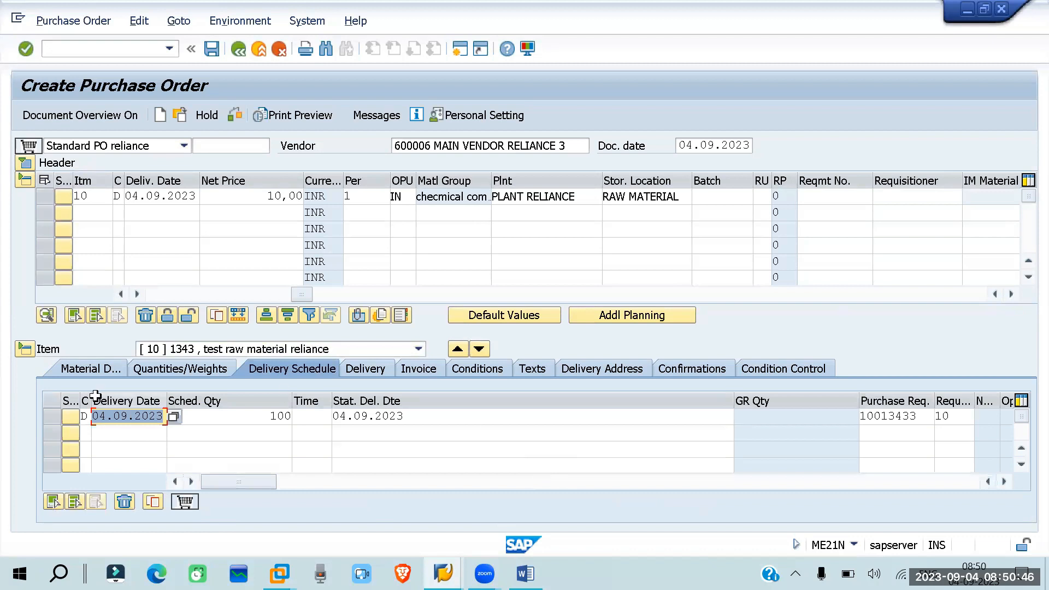
{"action": "left_click", "coordinate": [109, 420]}
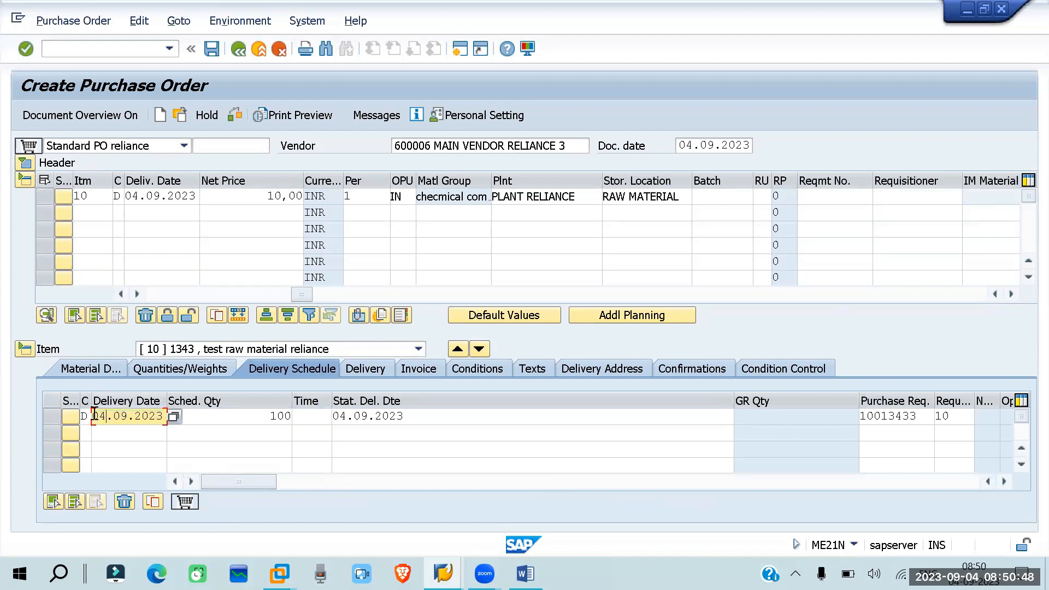
{"action": "left_click_drag", "start_coordinate": [93, 415], "coordinate": [207, 424]}
{"action": "left_click_drag", "start_coordinate": [423, 420], "coordinate": [324, 419]}
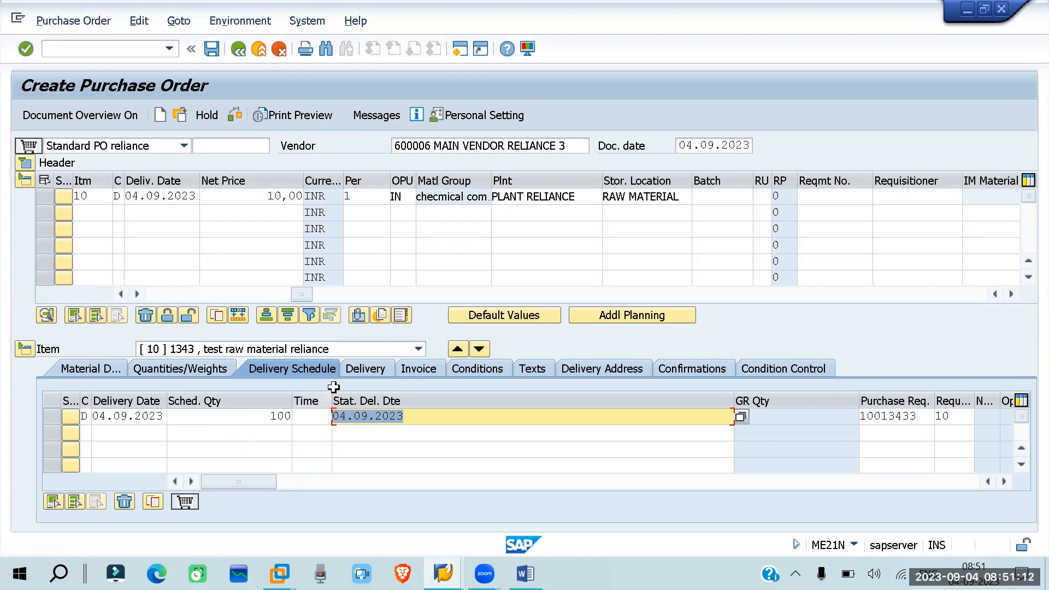
Review the item's delivery data, including overdelivery tolerance, the Unlimited option, Incoterms and remaining shelf life.
{"action": "left_click", "coordinate": [358, 367]}
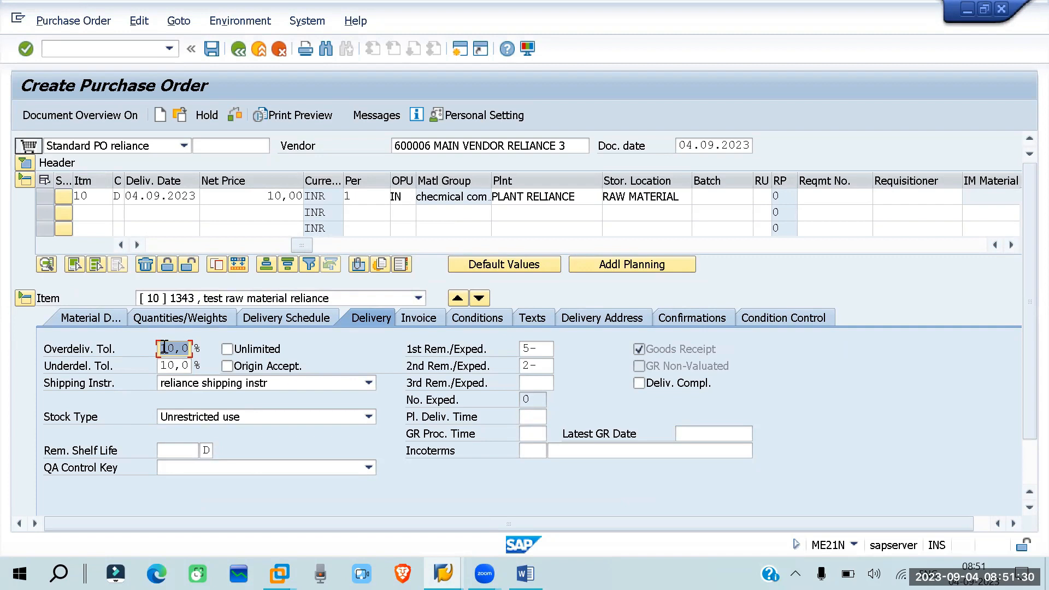
{"action": "left_click", "coordinate": [227, 349]}
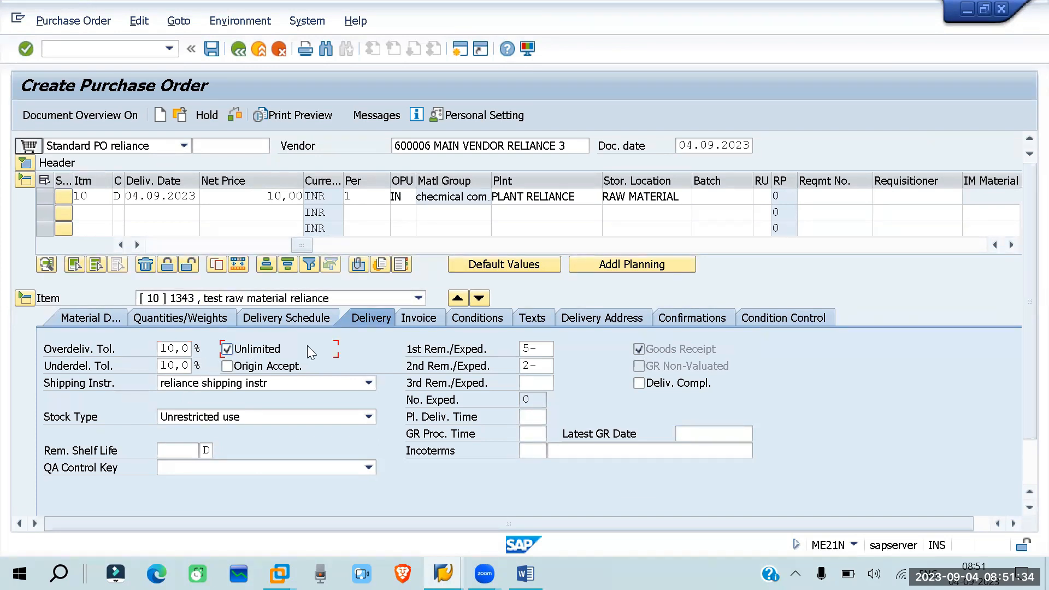
{"action": "left_click", "coordinate": [227, 349]}
{"action": "left_click", "coordinate": [533, 451]}
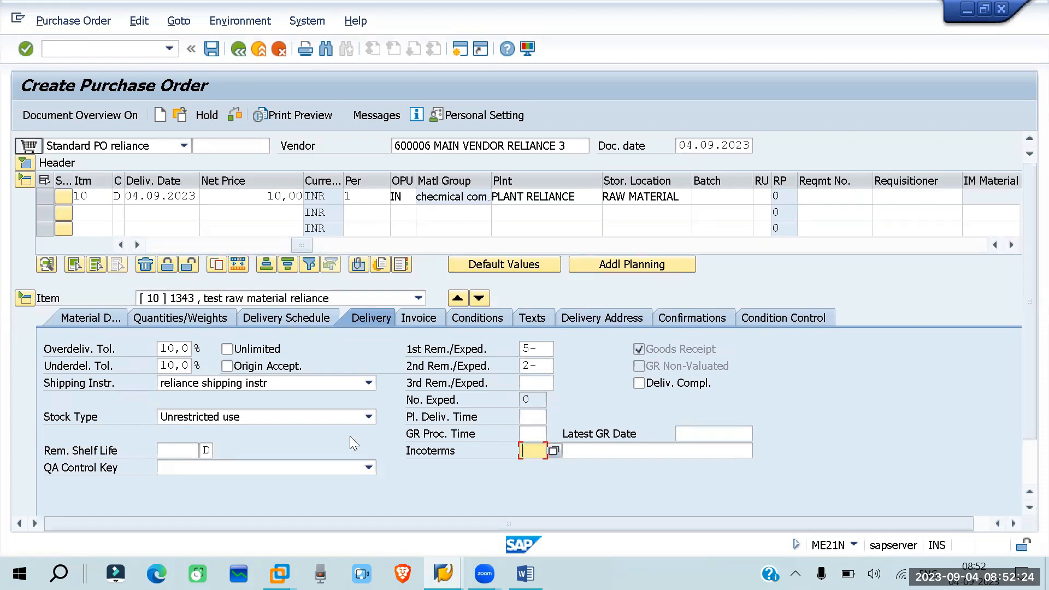
{"action": "left_click", "coordinate": [174, 451]}
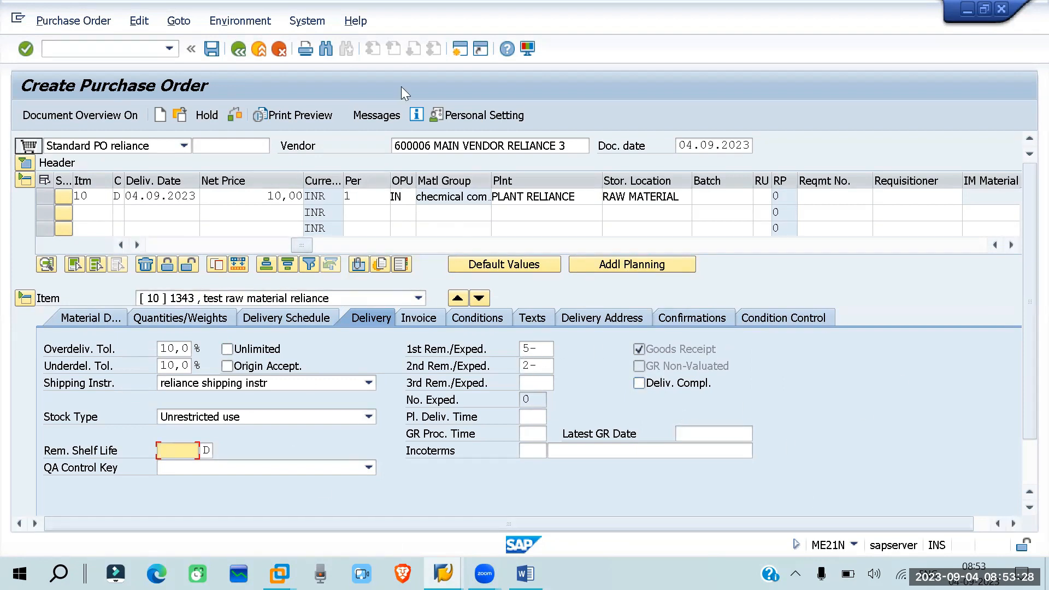
Select the item 10 row and review its invoice settings for invoice receipt, final invoice and goods-receipt-based invoice verification.
{"action": "left_click", "coordinate": [418, 322]}
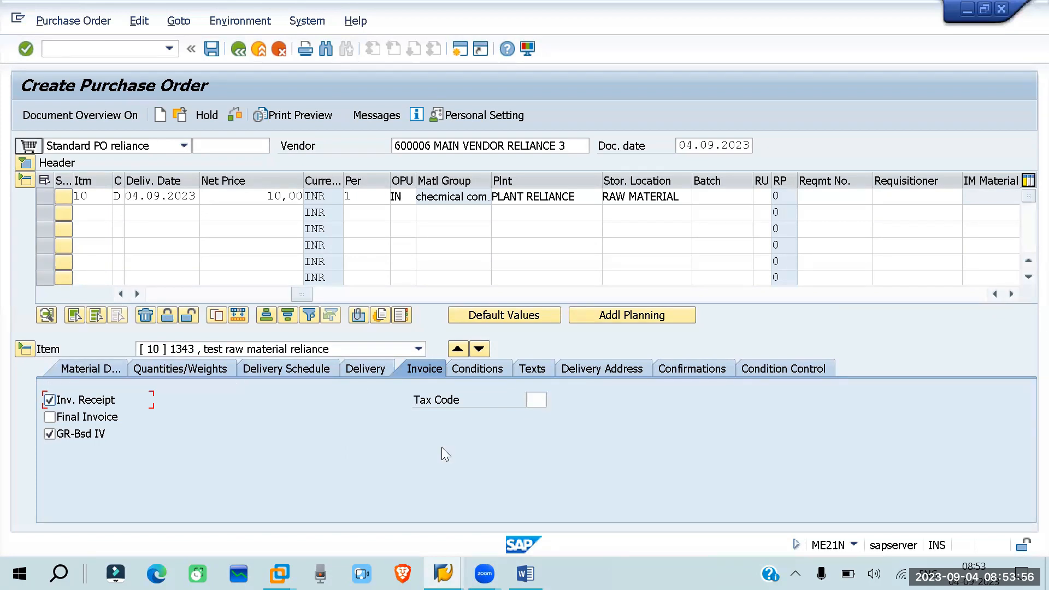
{"action": "left_click", "coordinate": [59, 199]}
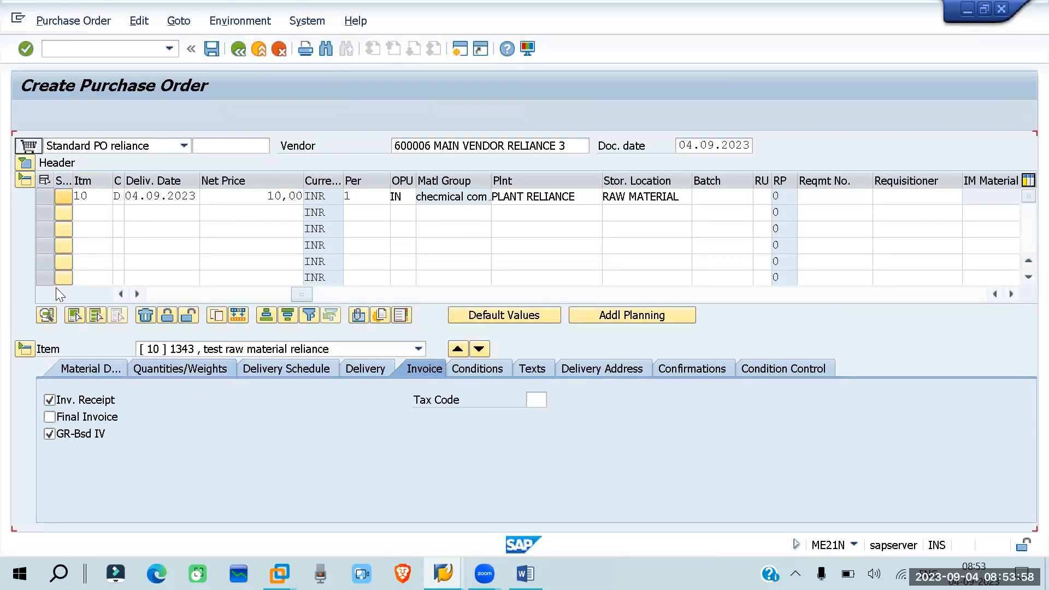
{"action": "left_click", "coordinate": [38, 195]}
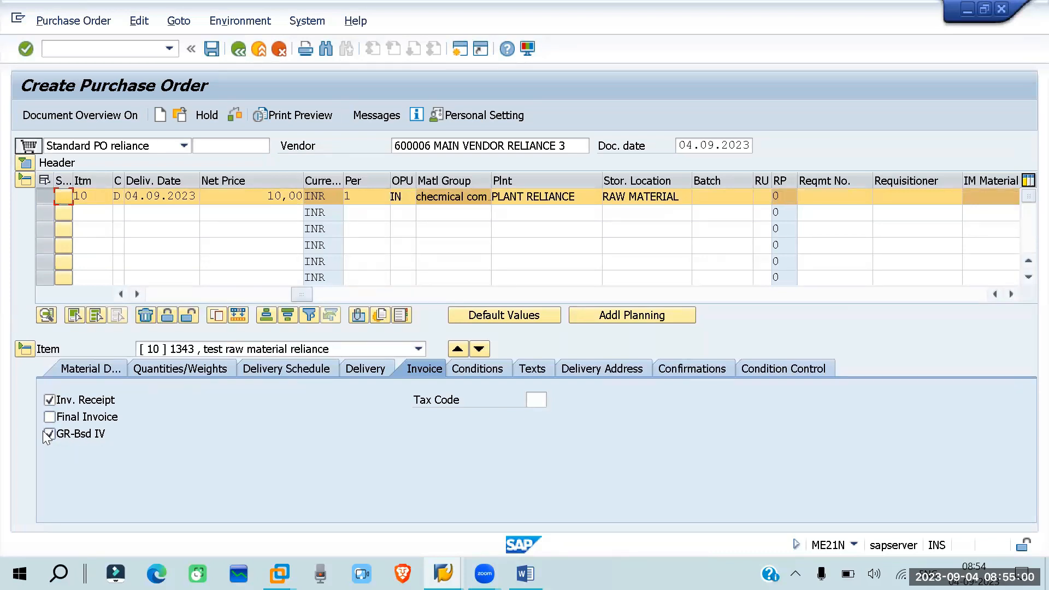
{"action": "left_click", "coordinate": [1024, 458]}
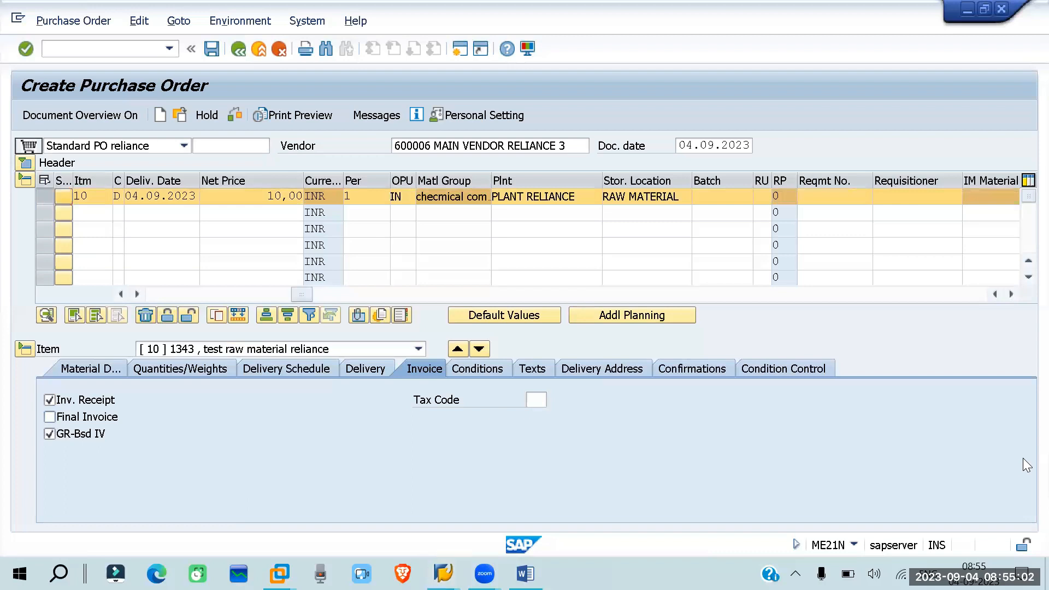
{"action": "left_click", "coordinate": [64, 434]}
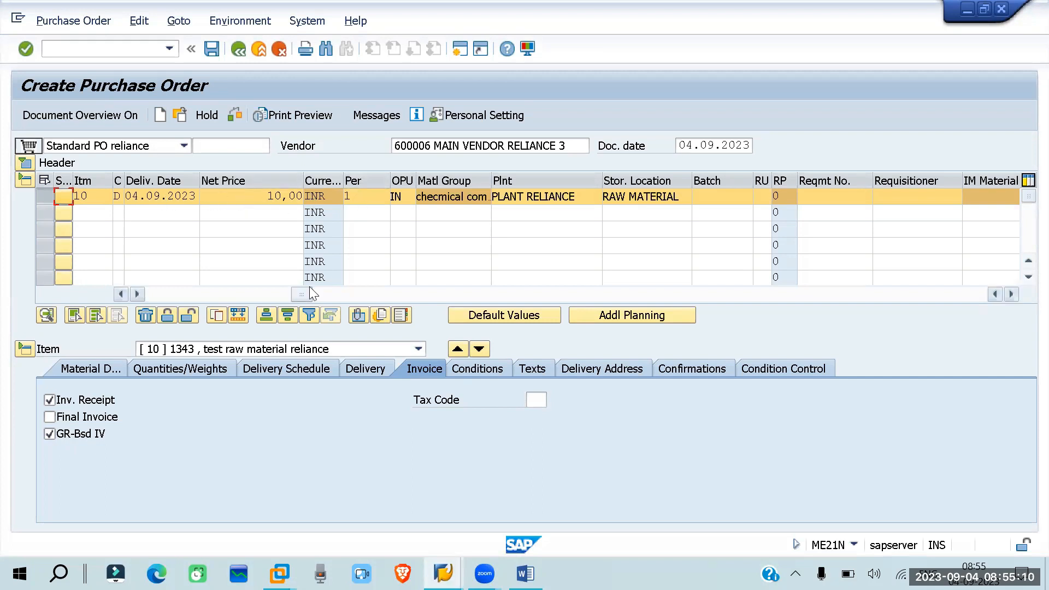
Examine item 10's PO quantity alongside the goods-receipt-based invoice verification setting and the invoice tax code.
{"action": "left_click_drag", "start_coordinate": [303, 293], "coordinate": [159, 294]}
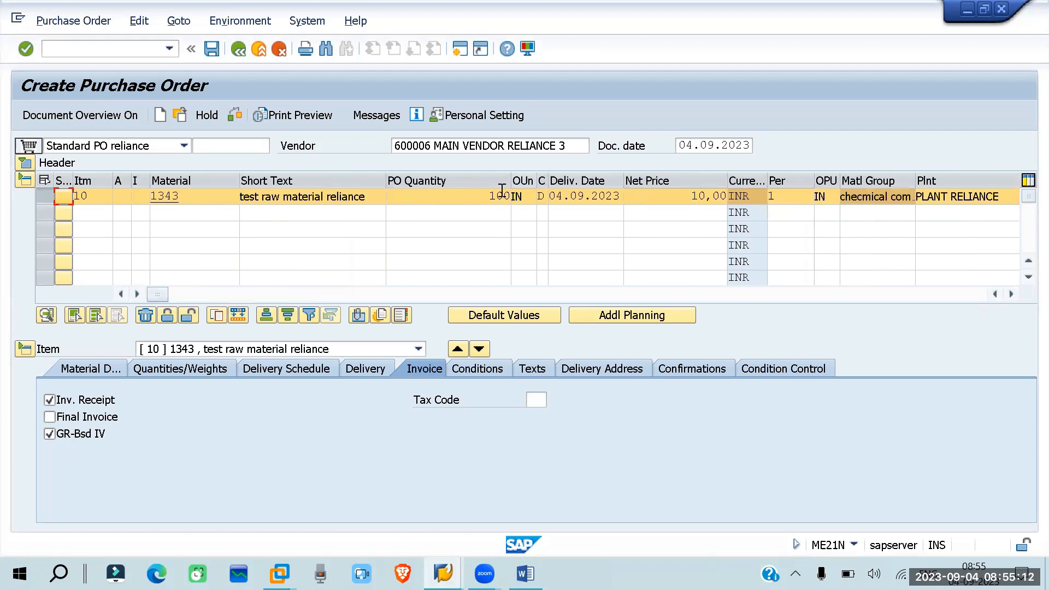
{"action": "double_click", "coordinate": [485, 197]}
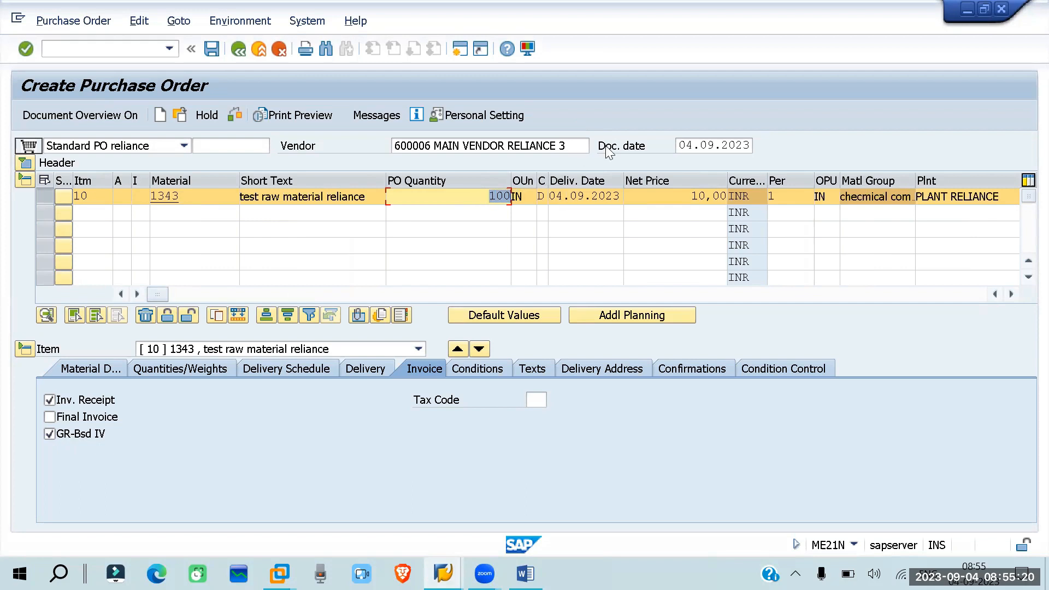
{"action": "left_click", "coordinate": [612, 115]}
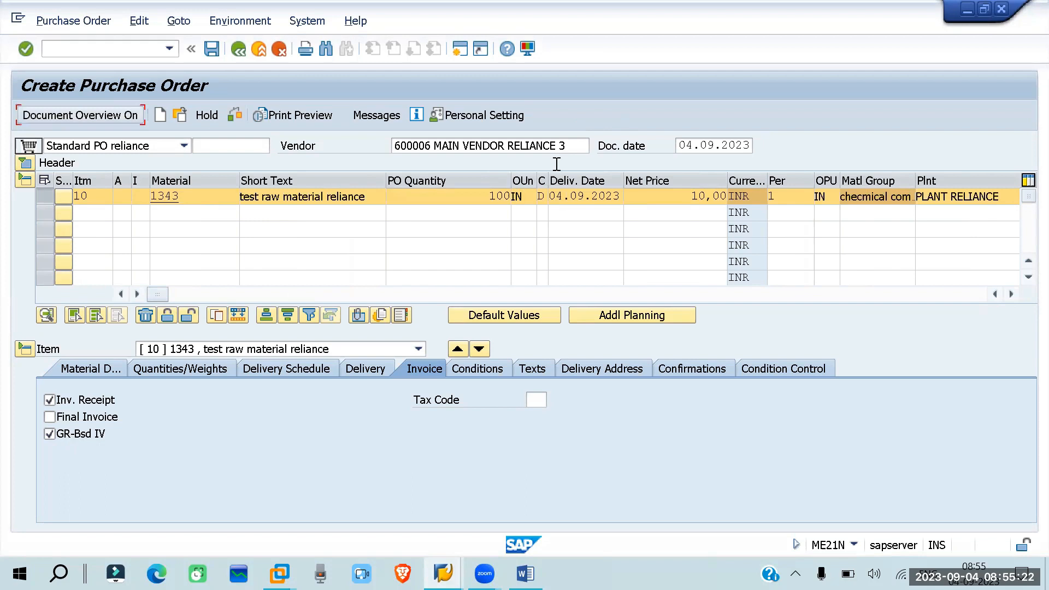
{"action": "left_click_drag", "start_coordinate": [487, 196], "coordinate": [535, 196]}
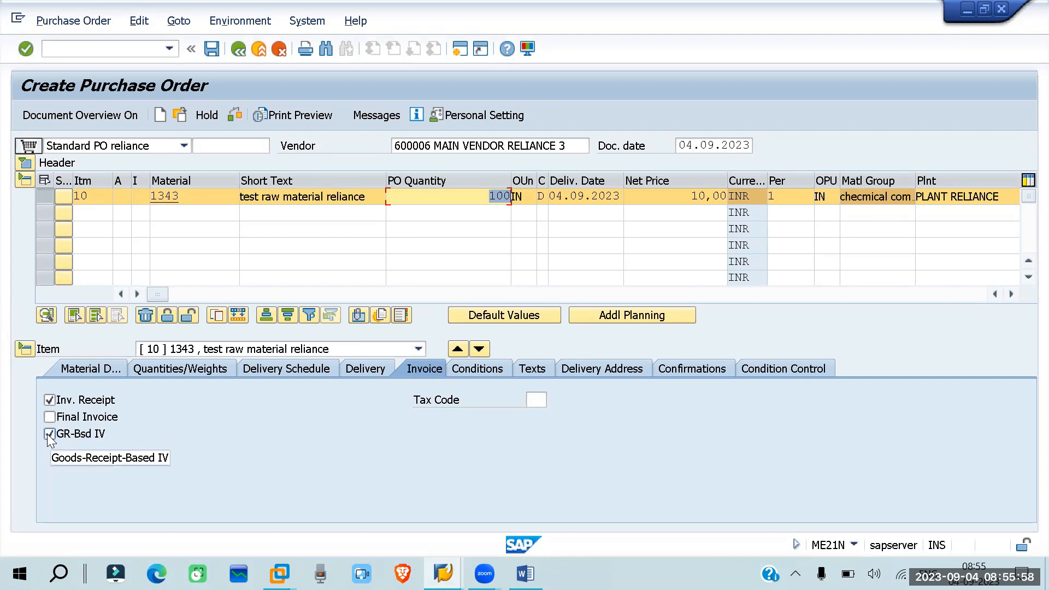
{"action": "left_click", "coordinate": [507, 192]}
{"action": "double_click", "coordinate": [508, 192]}
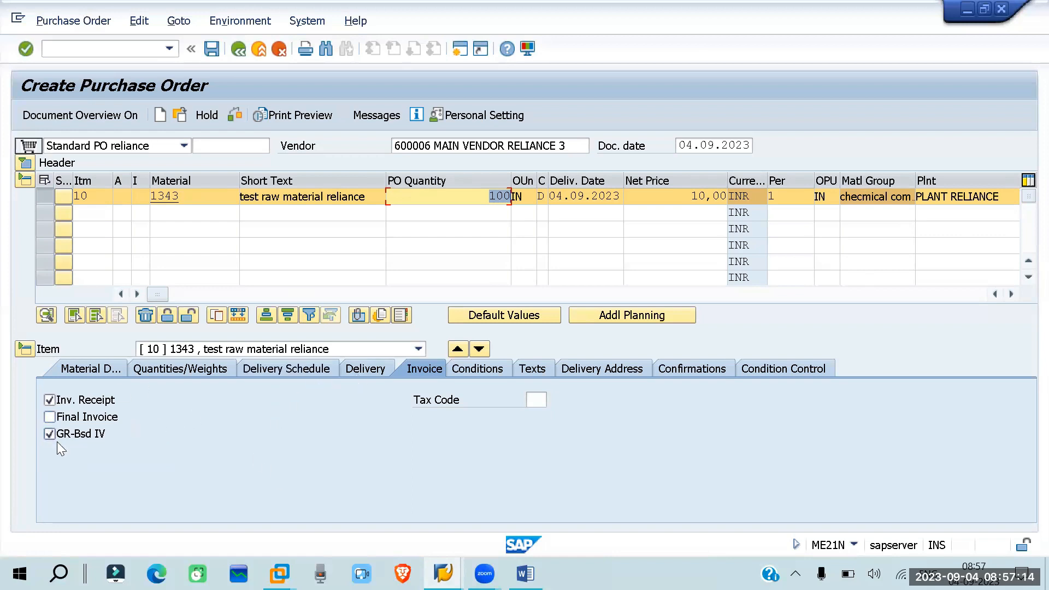
{"action": "left_click", "coordinate": [536, 401]}
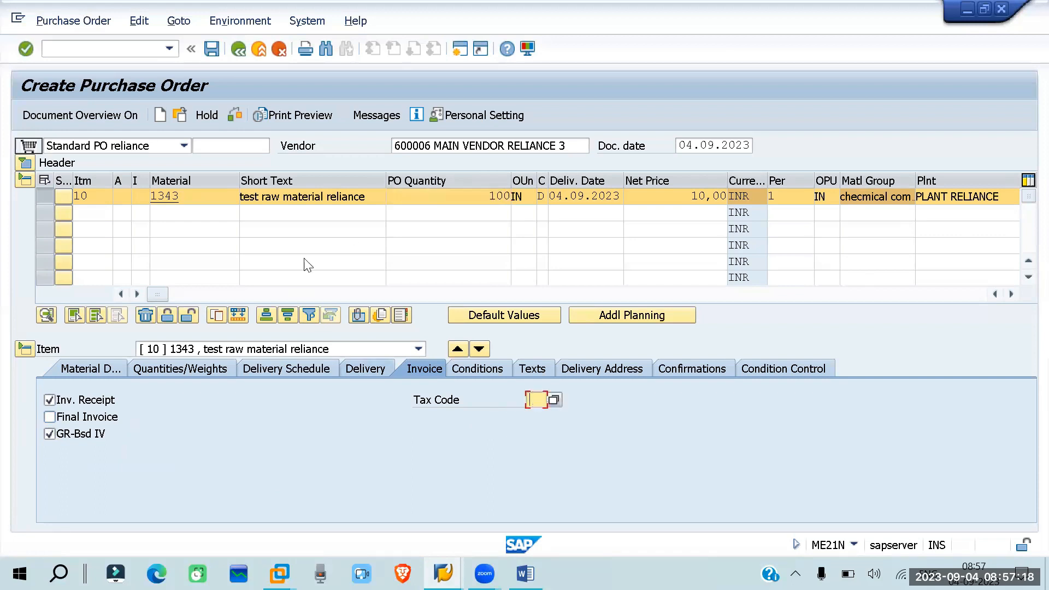